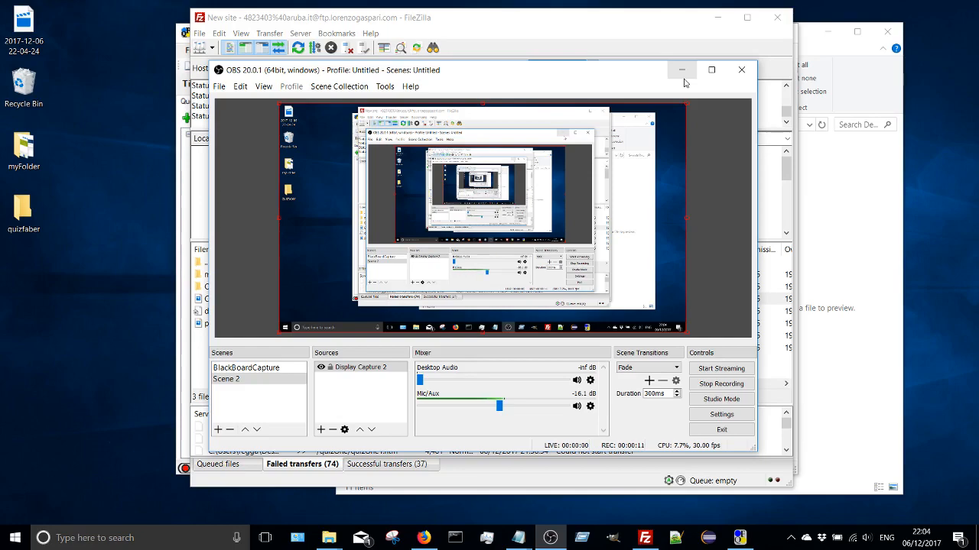
- Clear the other windows off the desktop, then bring up QuizFaber with the QuizOne quiz and enlarge its window
left_click(682, 70)
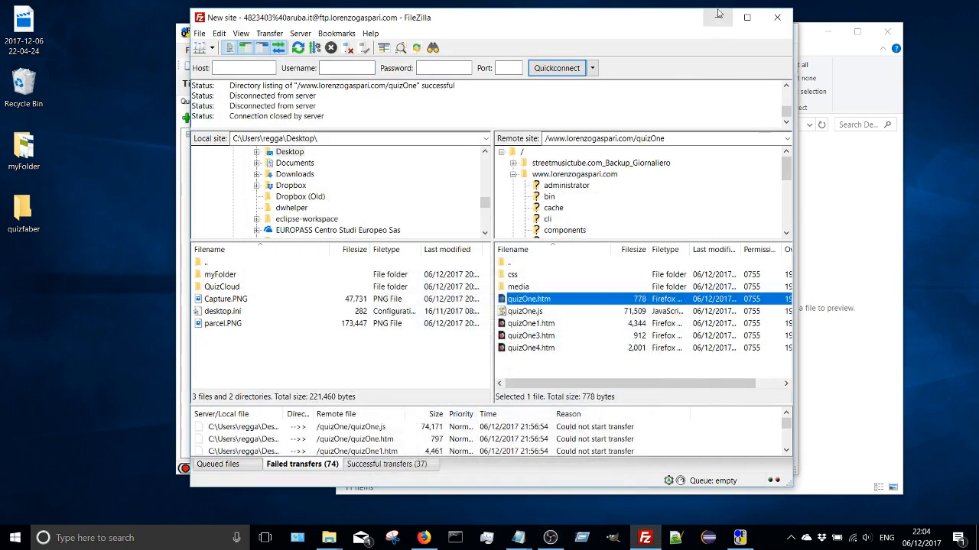
left_click(716, 19)
left_click(722, 32)
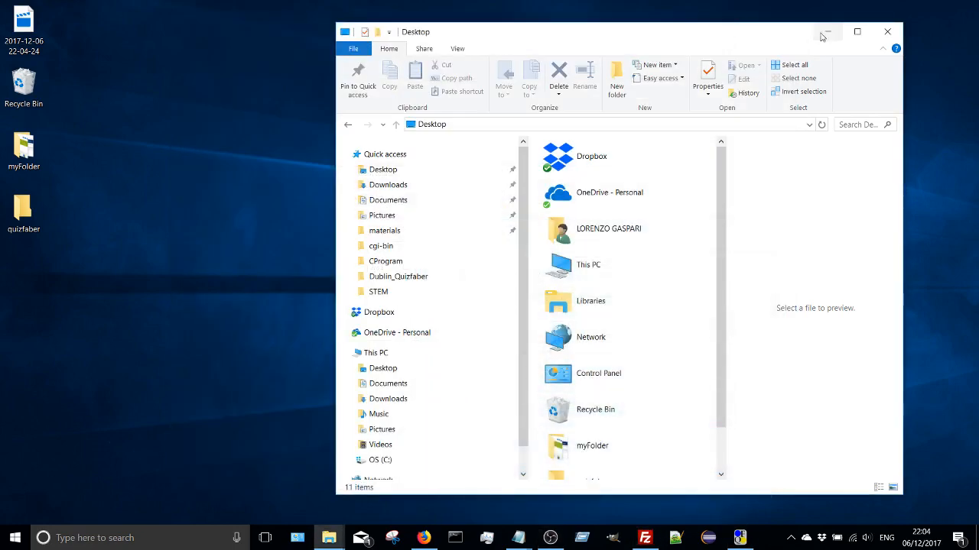
left_click(827, 32)
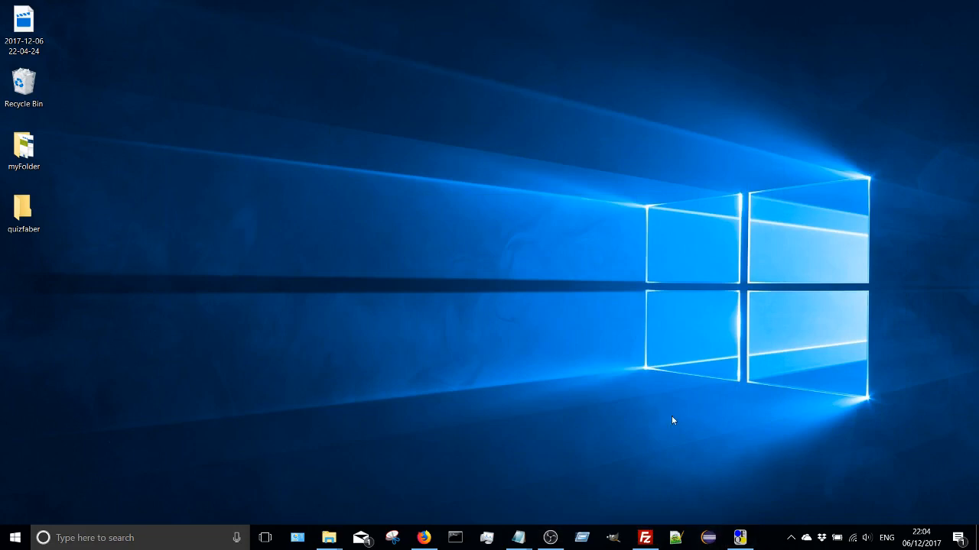
left_click(739, 538)
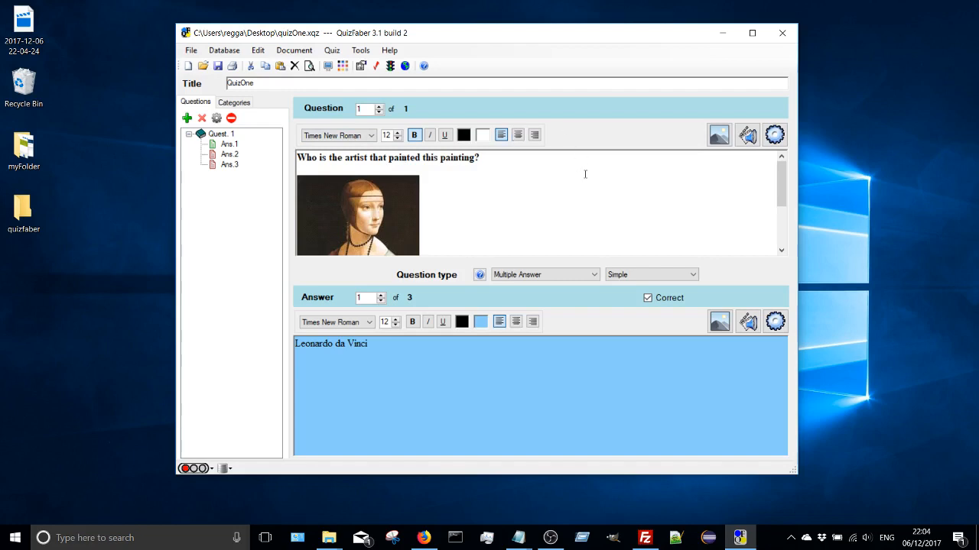
left_click_drag(798, 476, 850, 512)
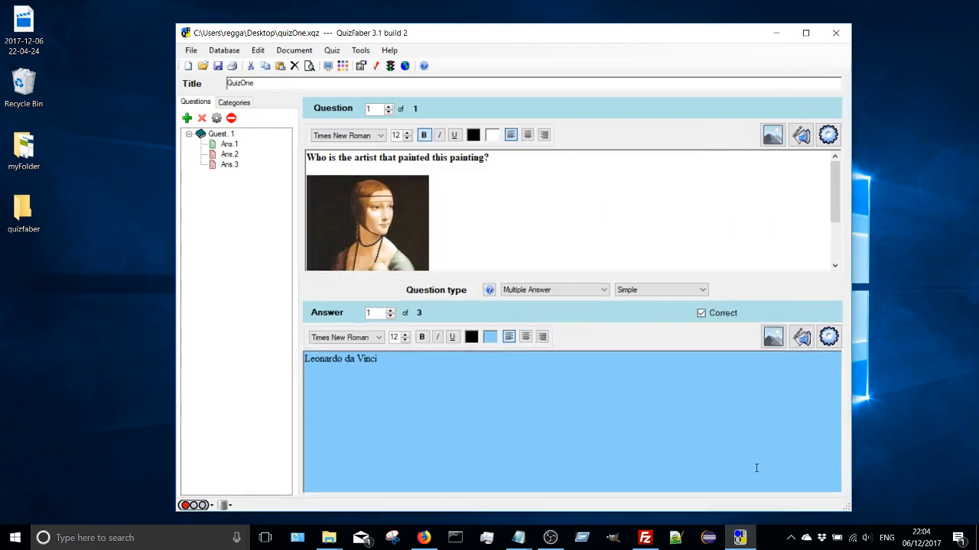
- In the quiz properties, open the Google Drive result-saving settings and start creating a new Google web application
left_click(332, 50)
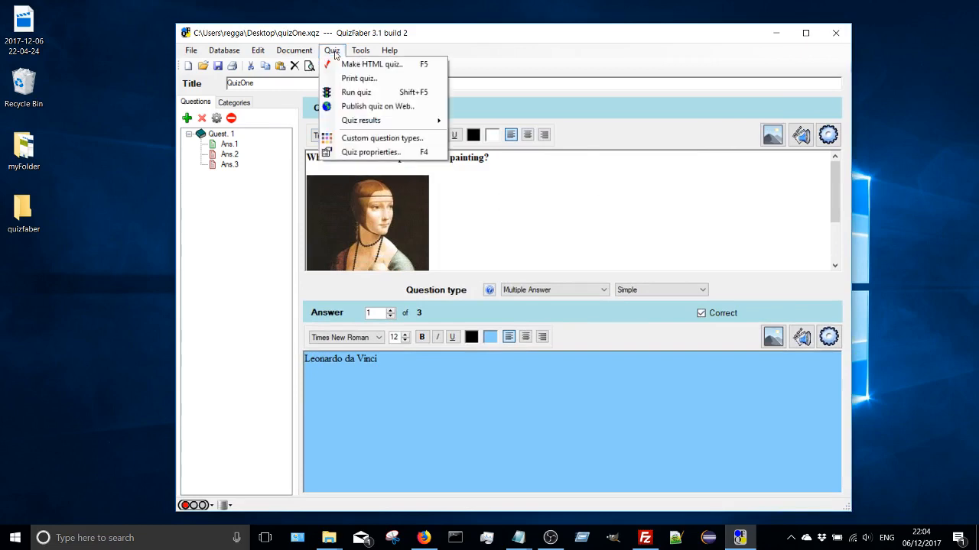
left_click(349, 152)
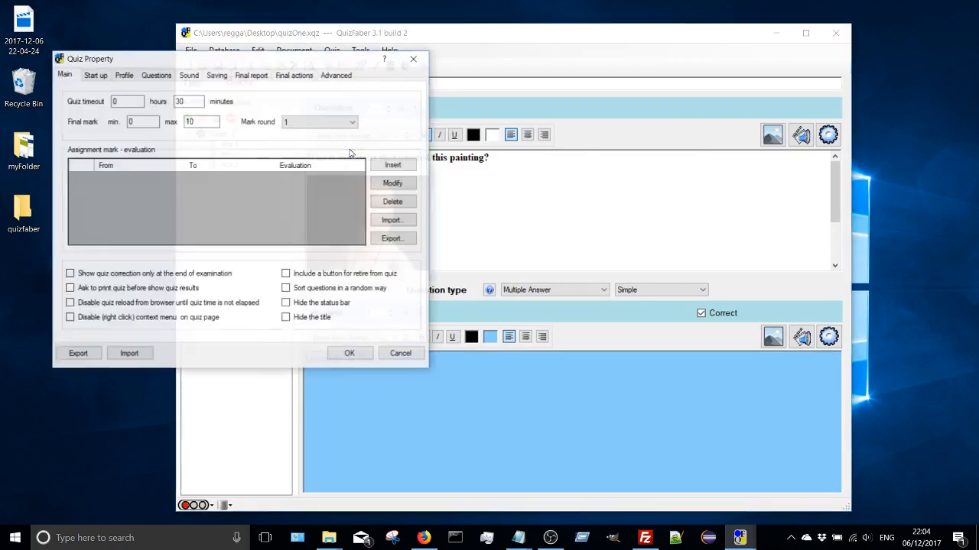
left_click(217, 76)
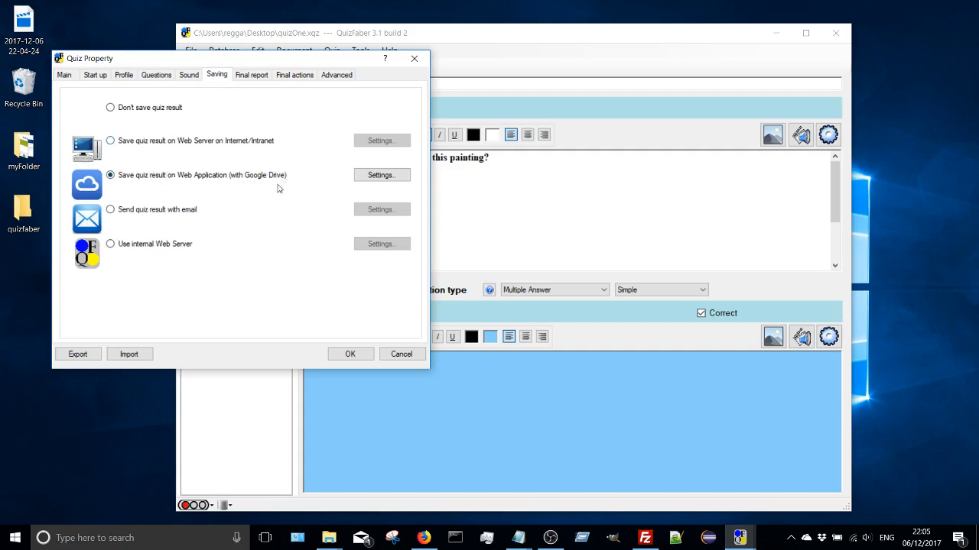
left_click(382, 176)
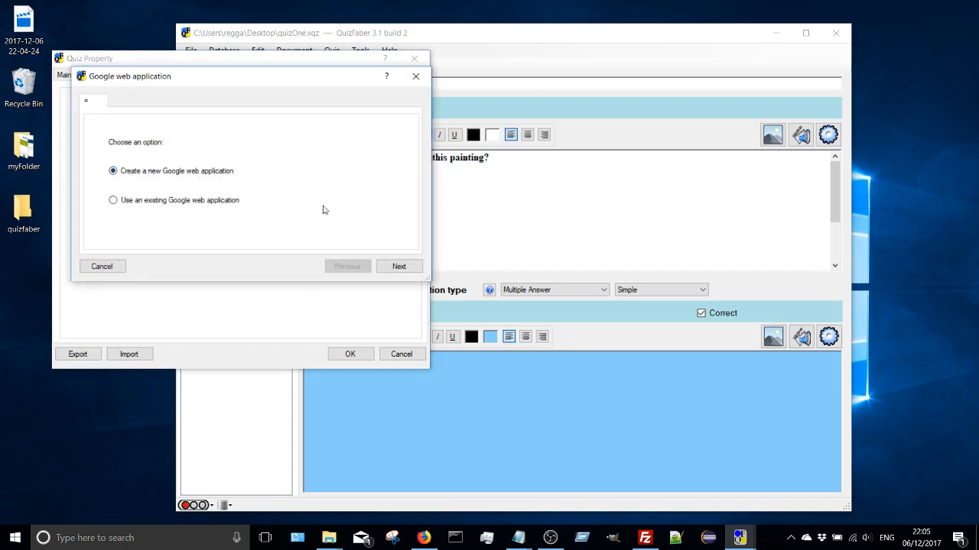
left_click(399, 267)
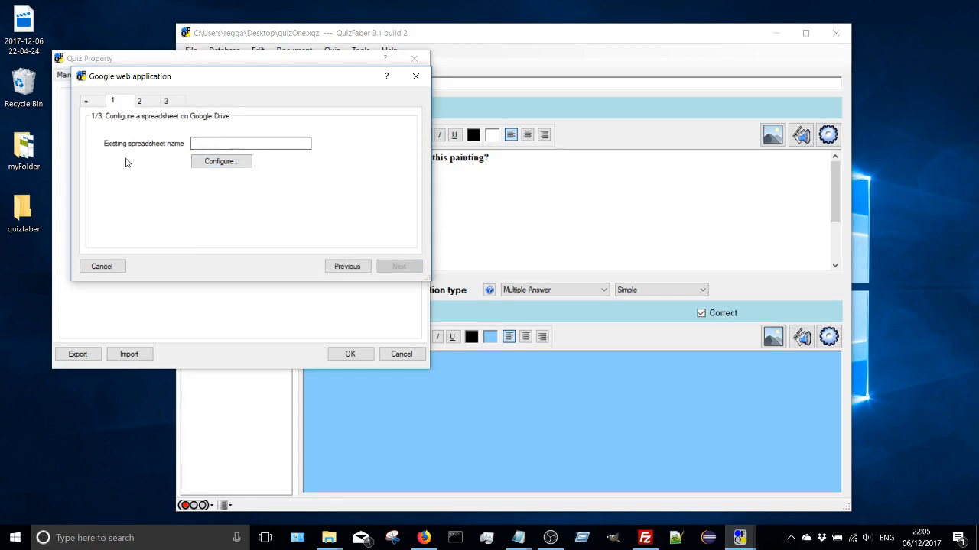
left_click(195, 143)
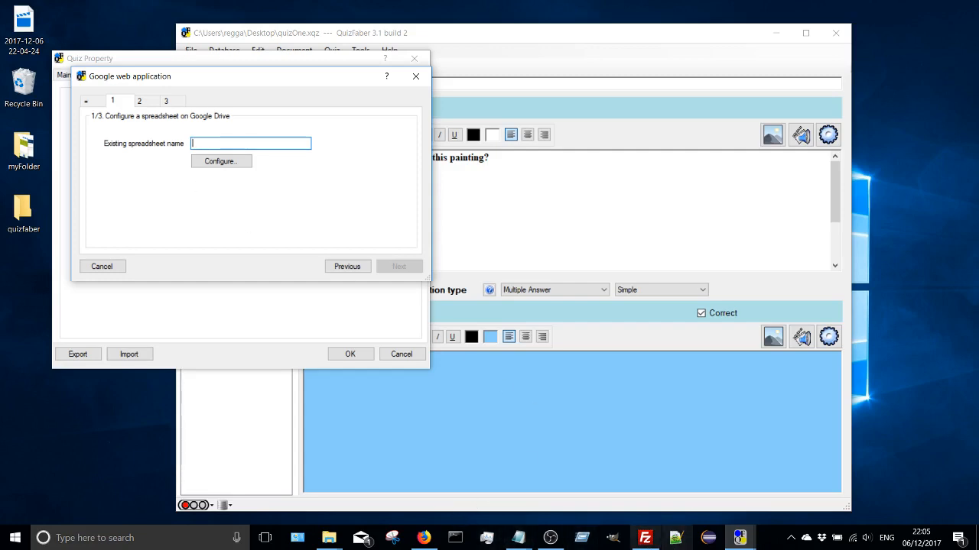
- Switch to Firefox, close the YouTube video, and create a folder named QuizFaber in My Drive on Google Drive
left_click(422, 538)
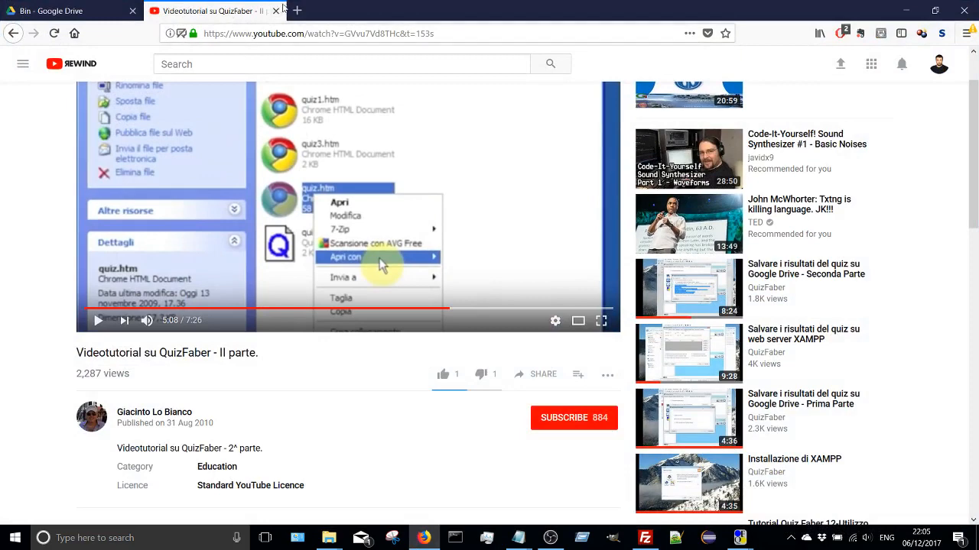
left_click(275, 12)
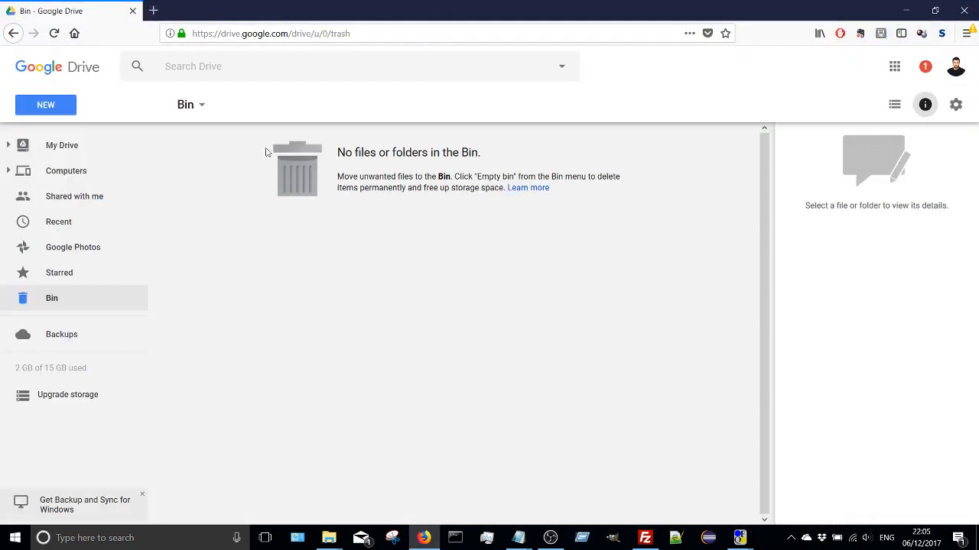
left_click(55, 143)
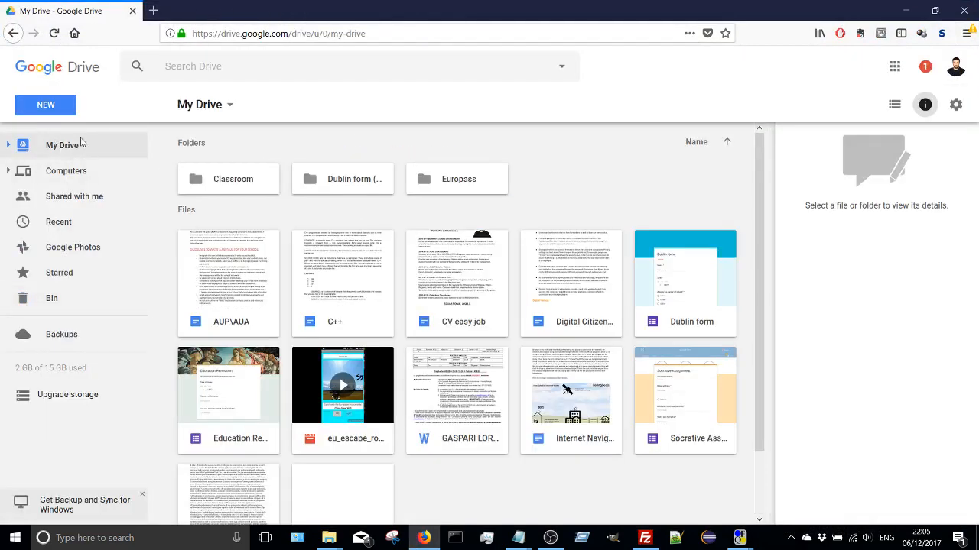
left_click(43, 106)
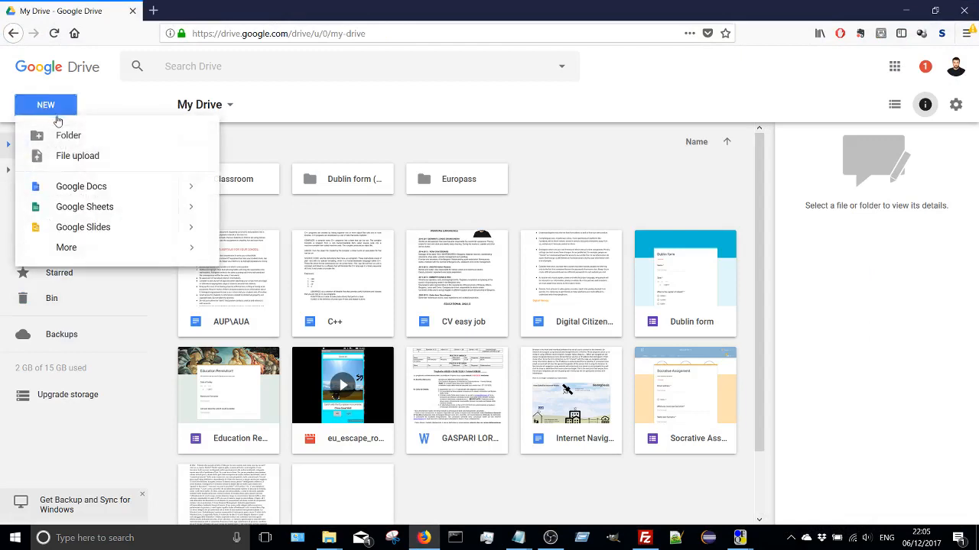
left_click(68, 136)
type("Q")
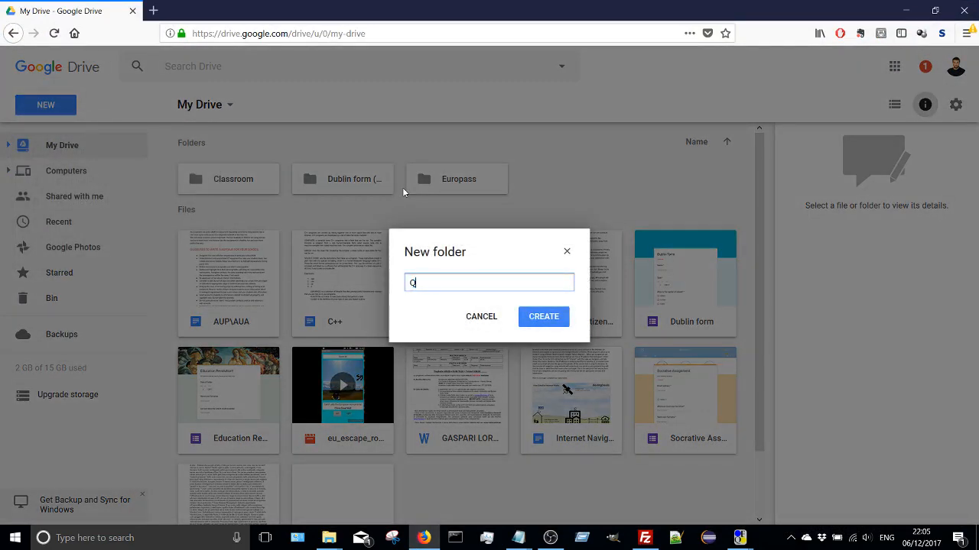
type("uizFaber")
key("Return")
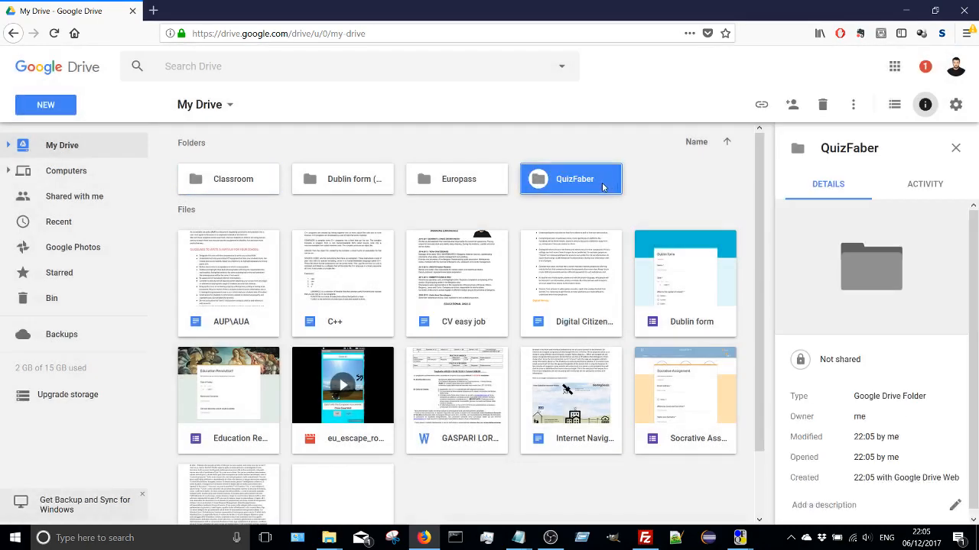
- Create a Google Sheets spreadsheet inside the QuizFaber folder and name it tamasQuiz
double_click(599, 189)
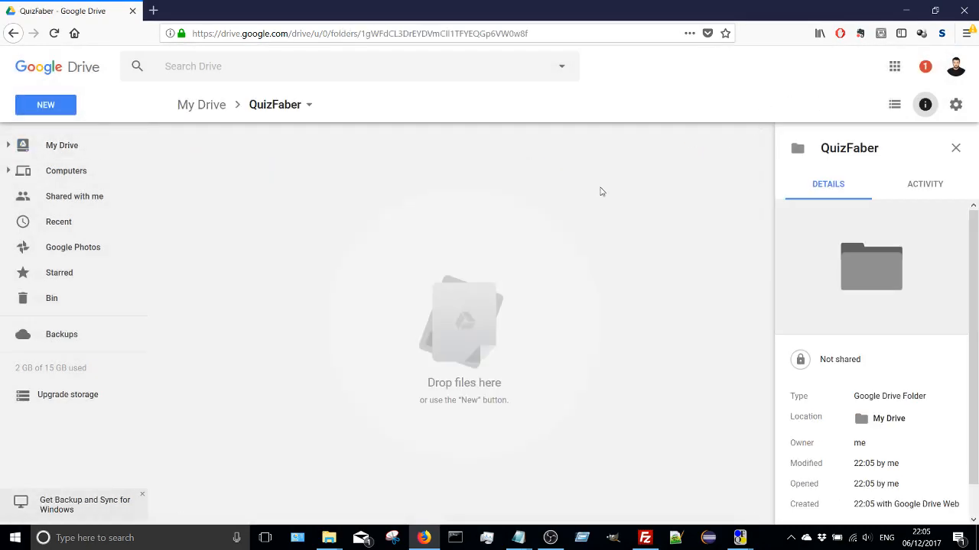
left_click(47, 110)
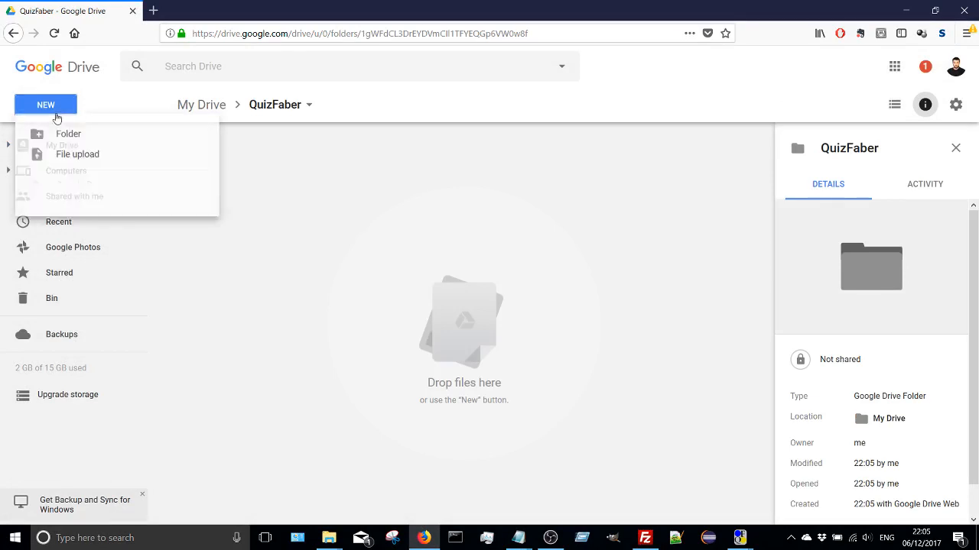
left_click(79, 213)
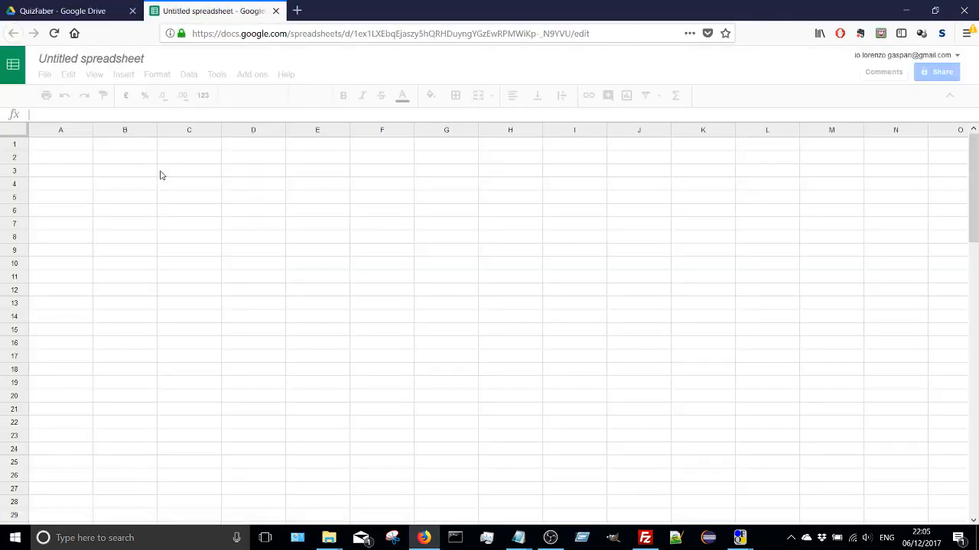
left_click(113, 60)
type("d")
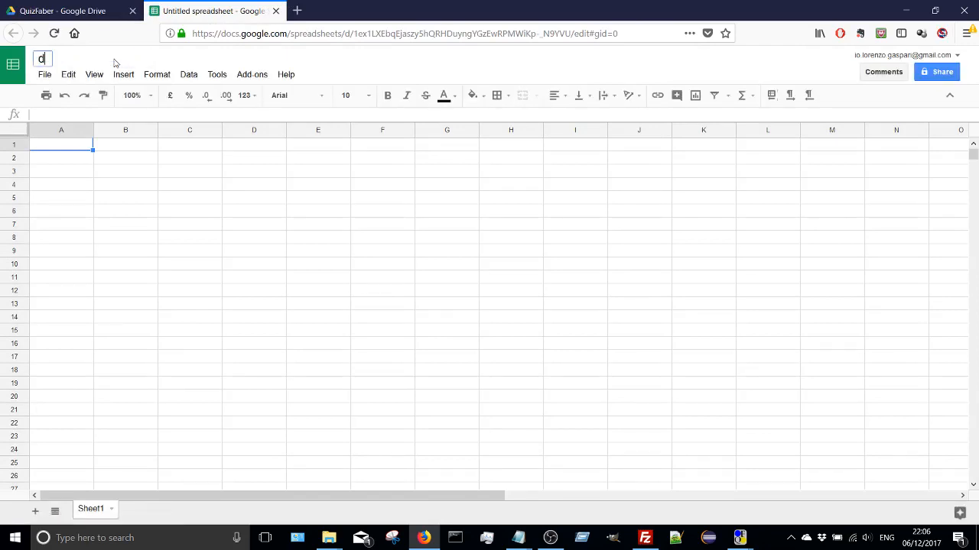
key("BackSpace")
type("tamasQuiz")
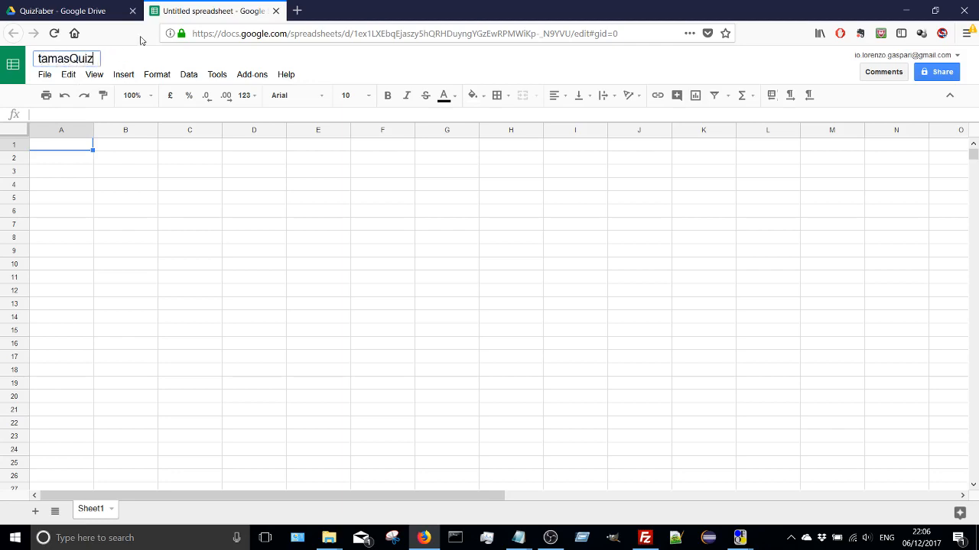
key("Return")
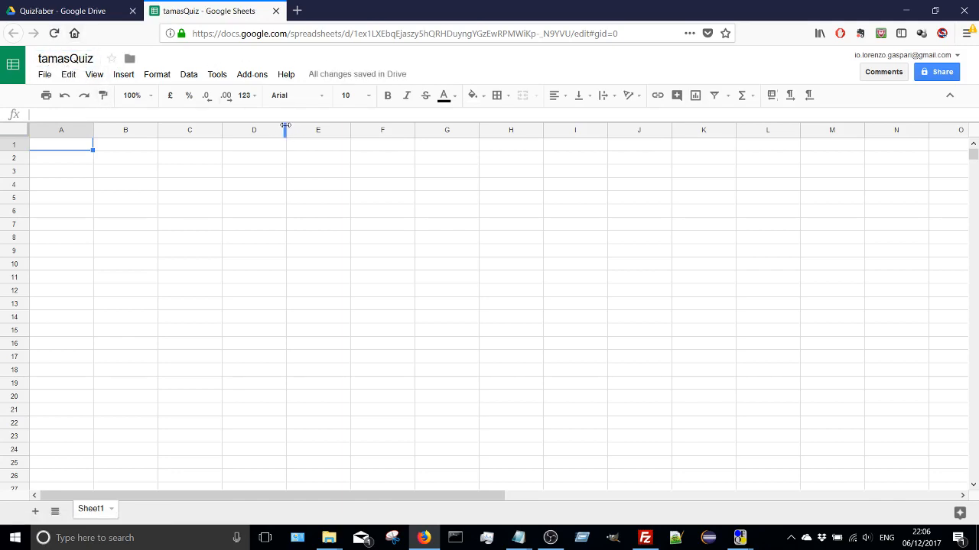
- Return to QuizFaber, enter tamasQuiz as the existing spreadsheet name, and start configuring it
mouse_move(739, 537)
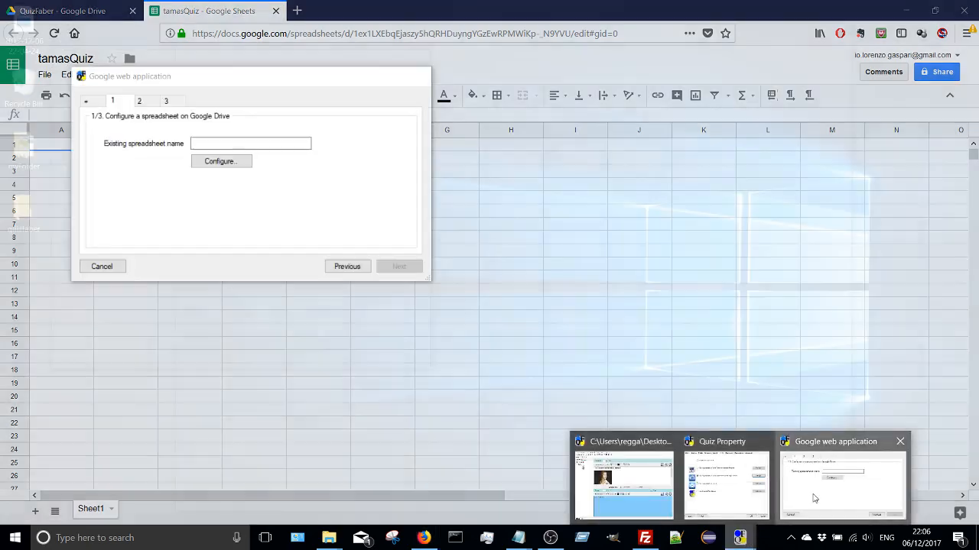
left_click(814, 497)
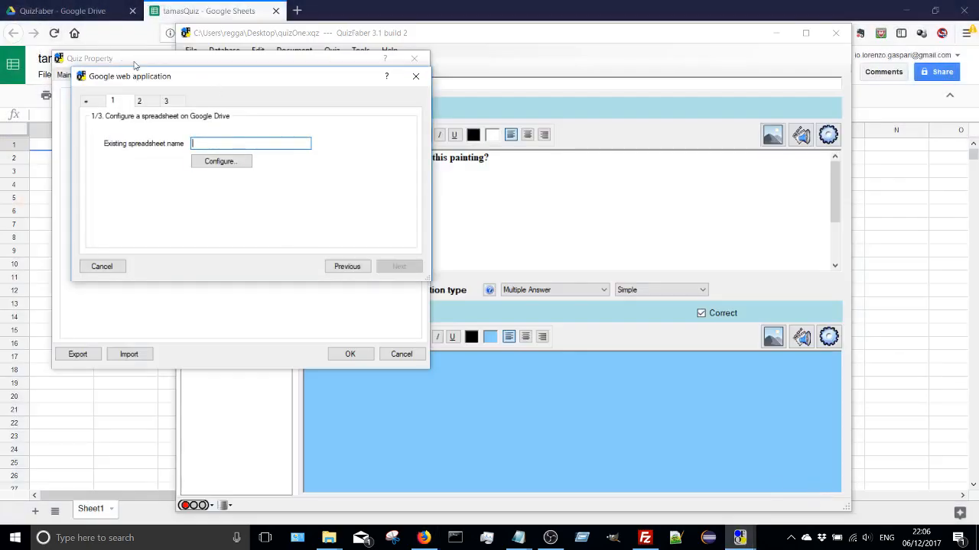
type("tamasQi")
type("z")
left_click(237, 162)
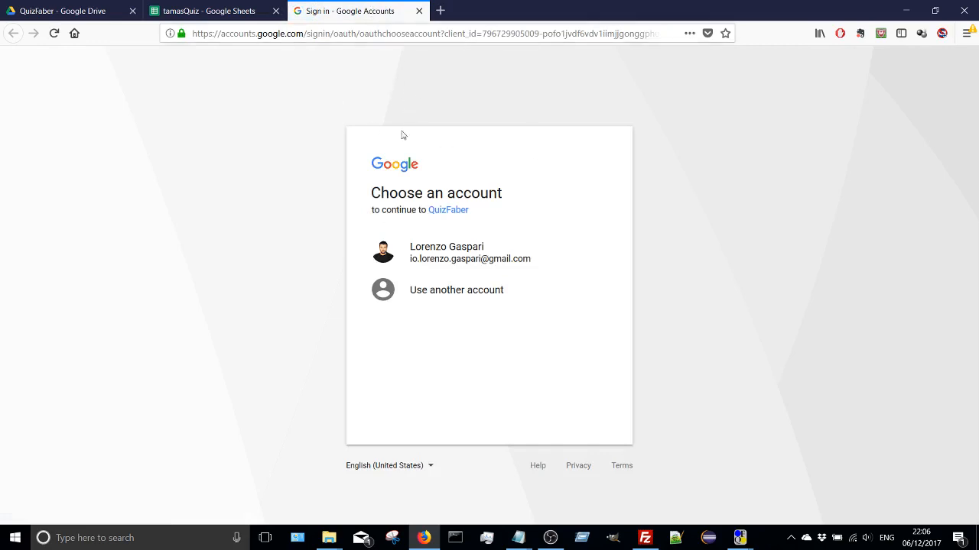
- Allow QuizFaber to access Google Drive with the listed Google account and copy the access code it issues
left_click(474, 256)
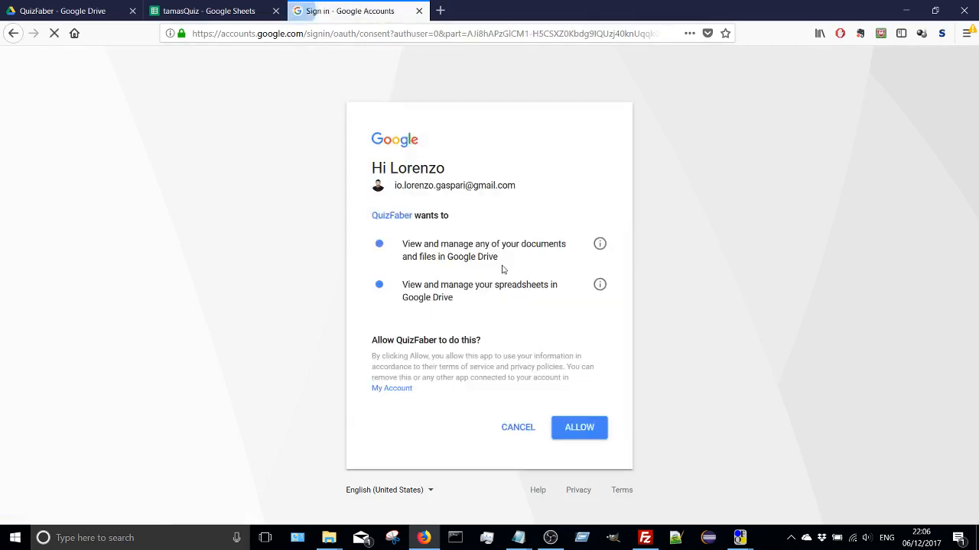
left_click(585, 429)
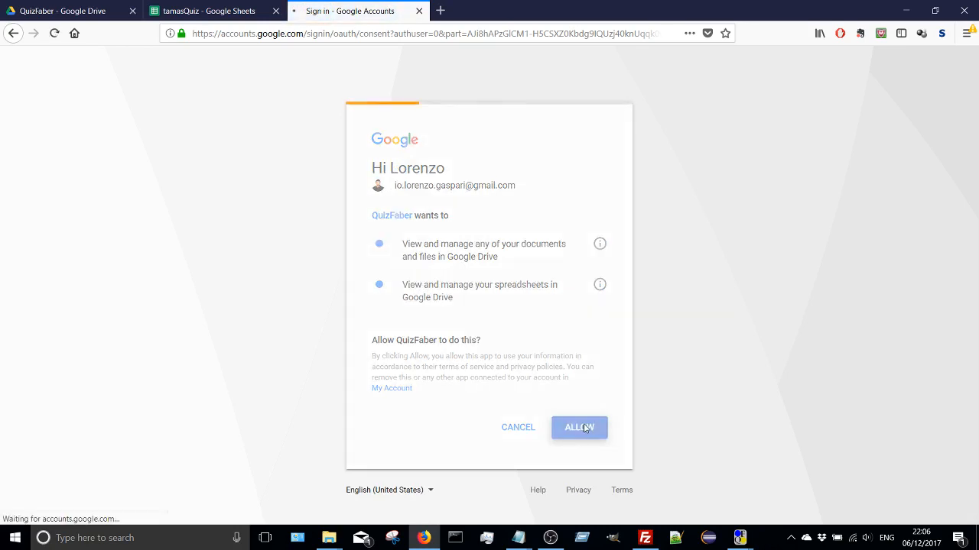
left_click_drag(248, 182, 16, 182)
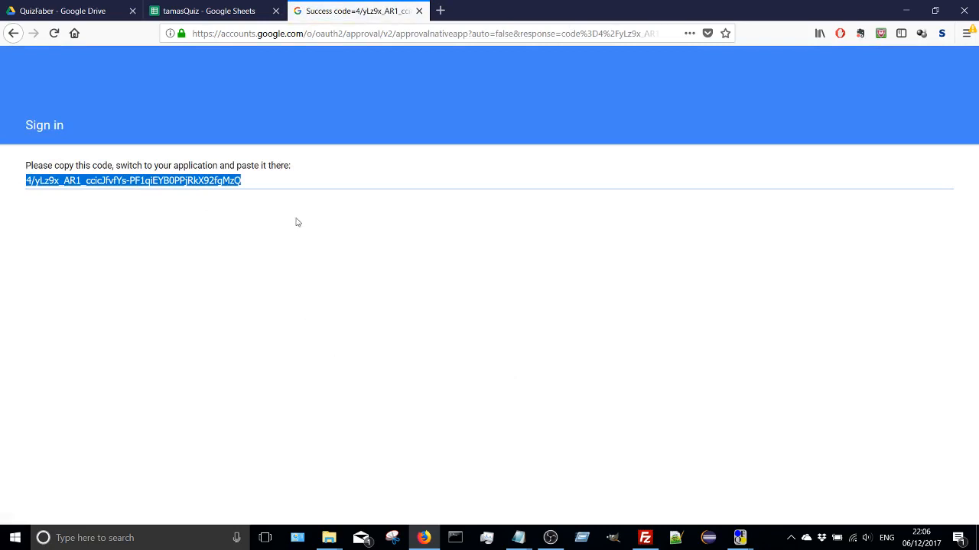
right_click(200, 182)
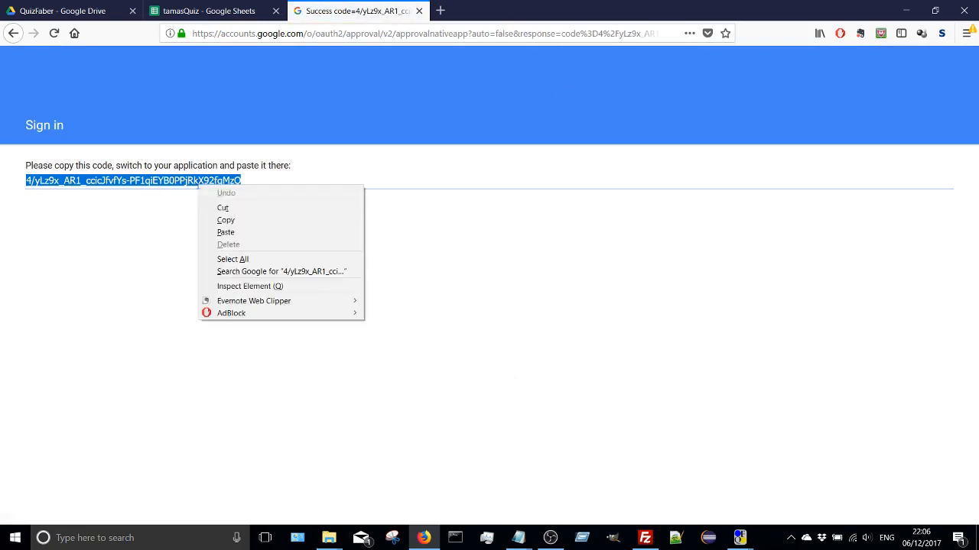
left_click(222, 219)
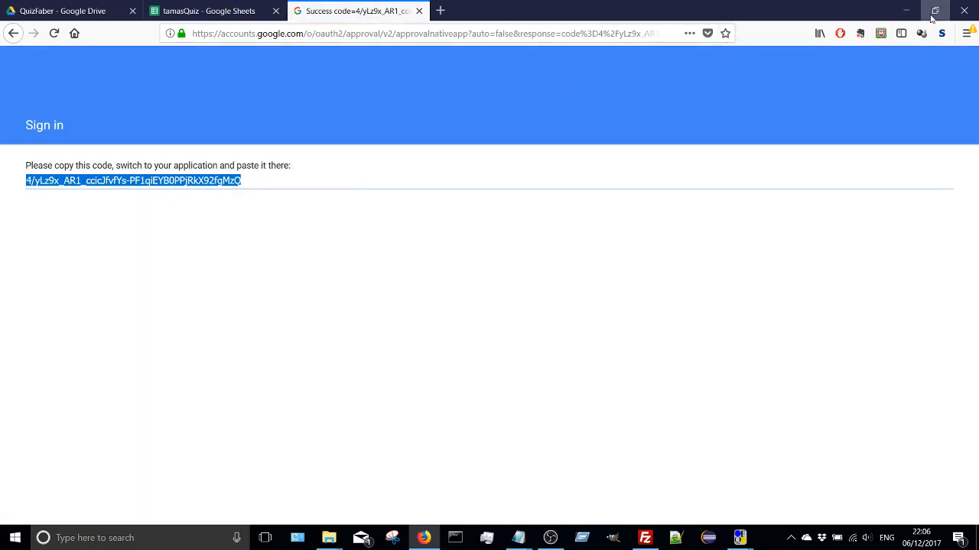
- Return to QuizFaber, paste the copied access code into the Google Drive authentication form, and submit it to configure the tamasQuiz spreadsheet
left_click(906, 11)
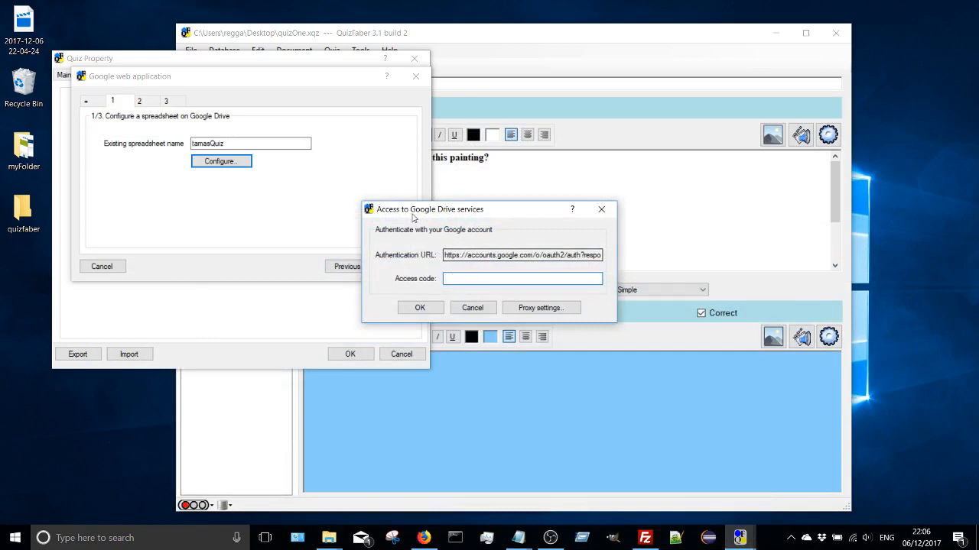
left_click_drag(422, 212, 408, 166)
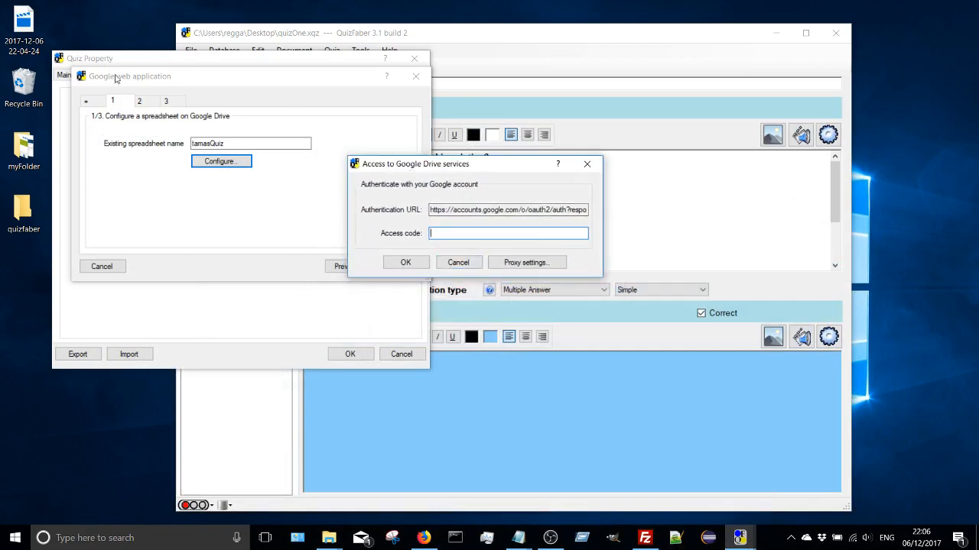
right_click(443, 233)
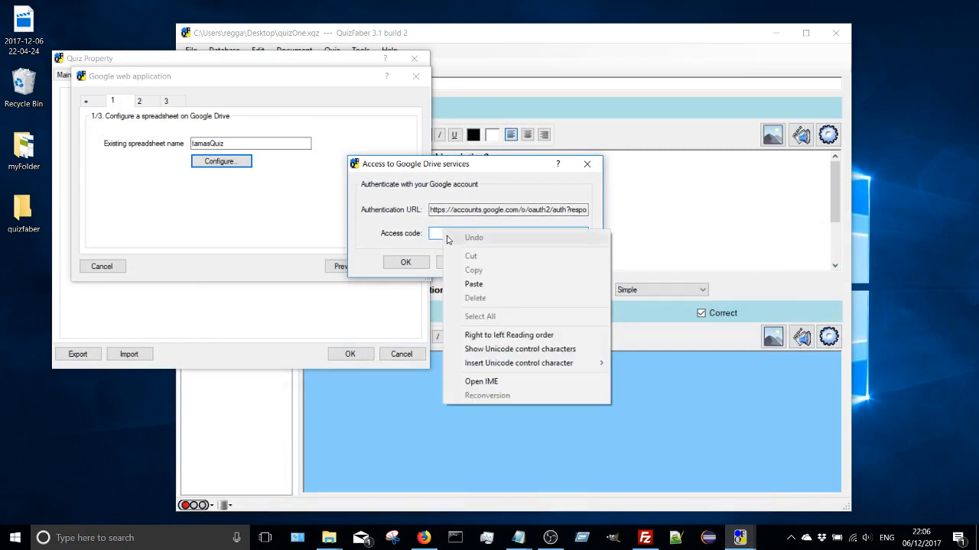
left_click(465, 285)
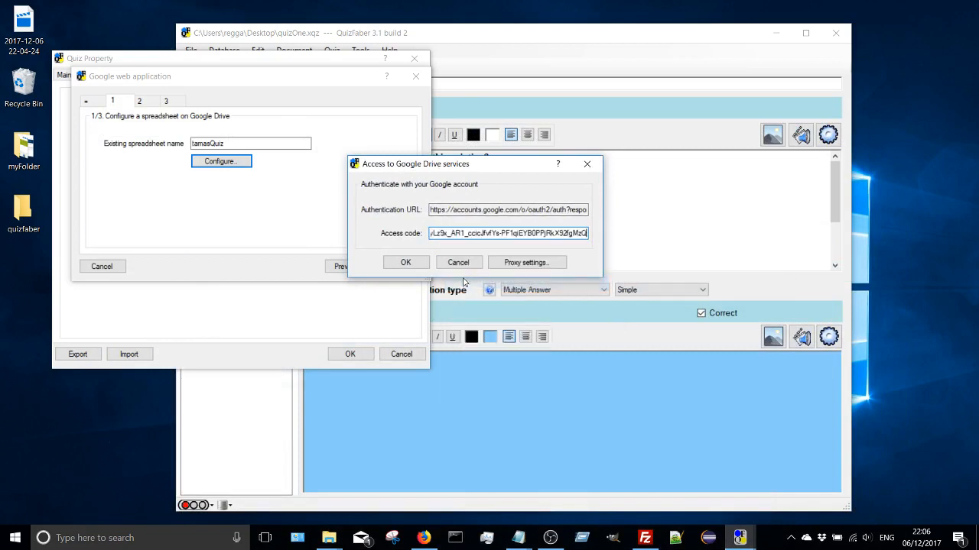
left_click(406, 262)
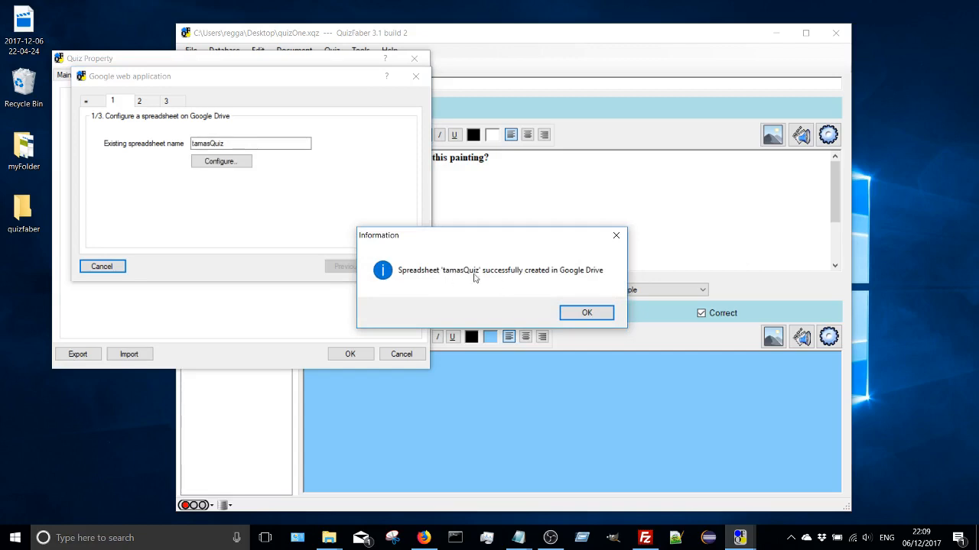
left_click(585, 312)
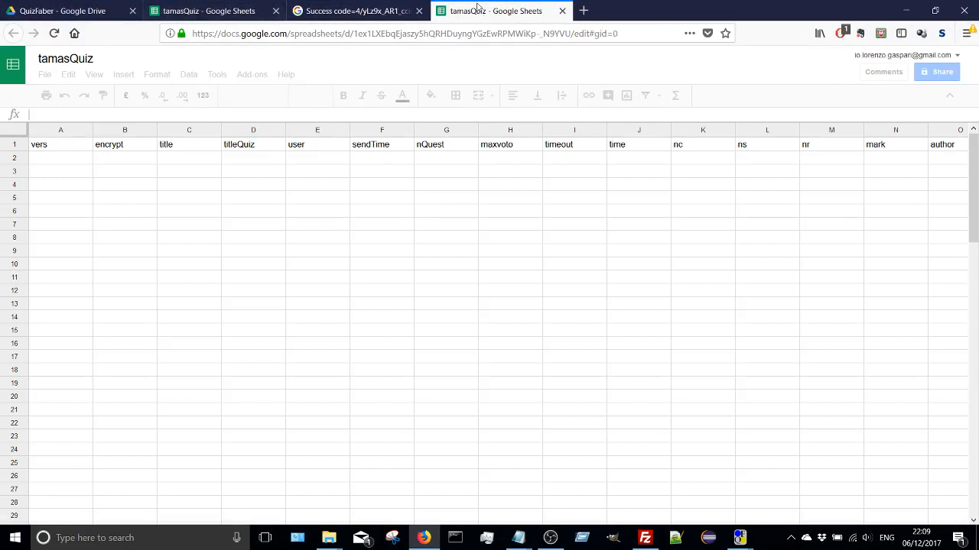
- Close the old tamasQuiz spreadsheet in Firefox, return to QuizFaber, and copy the complete web application script code
left_click(274, 12)
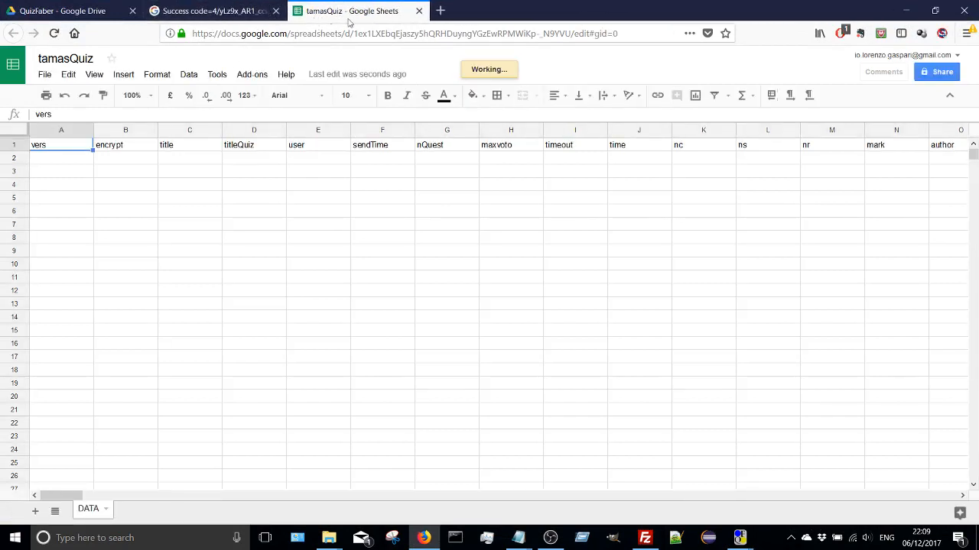
left_click(906, 11)
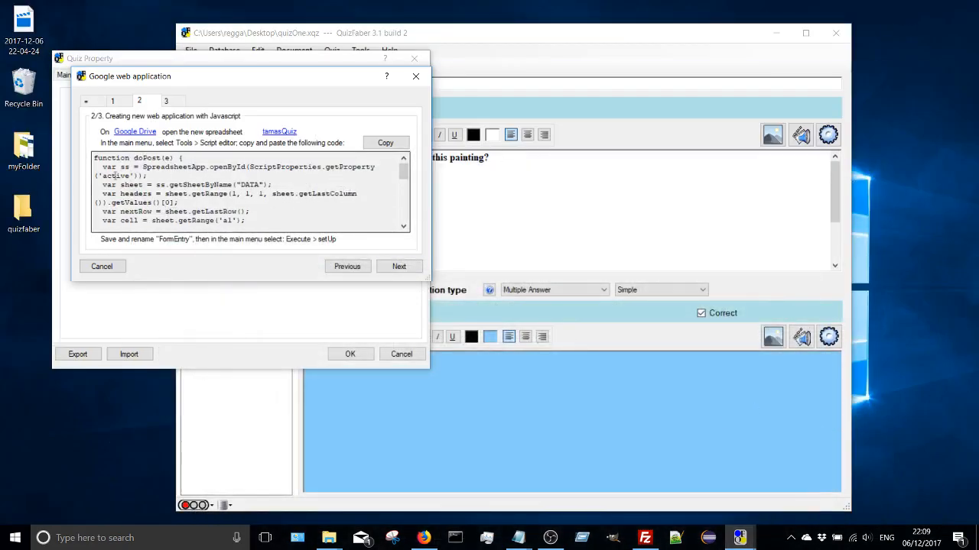
left_click_drag(94, 158, 319, 226)
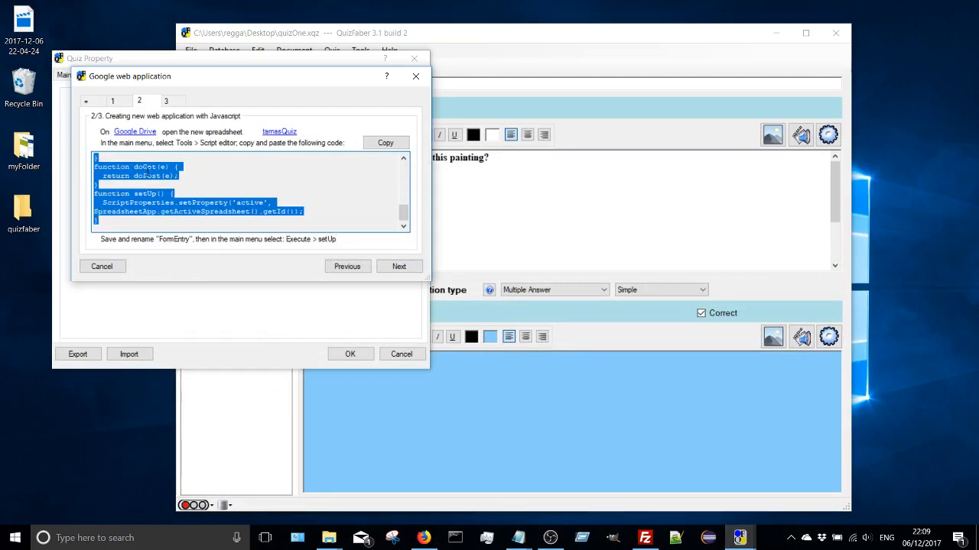
right_click(146, 168)
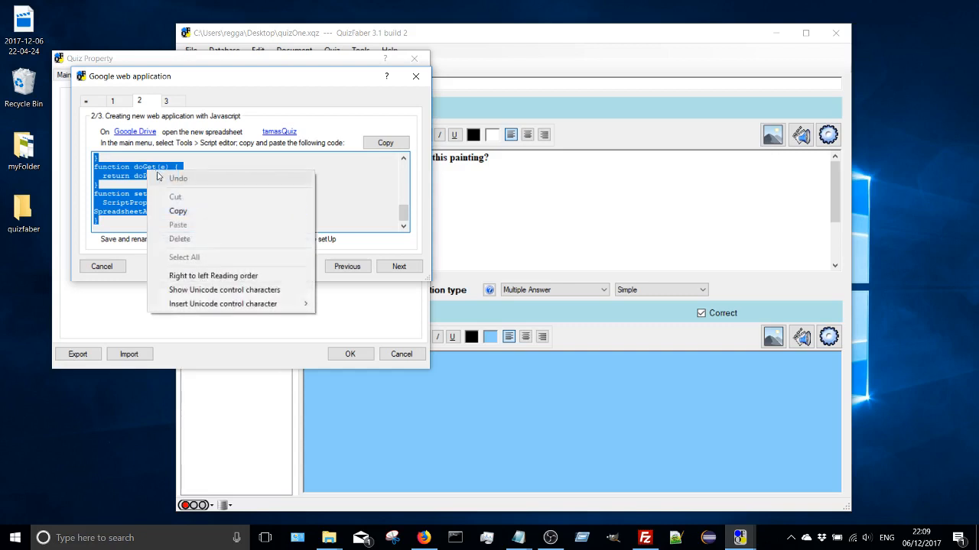
left_click(178, 210)
left_click(401, 144)
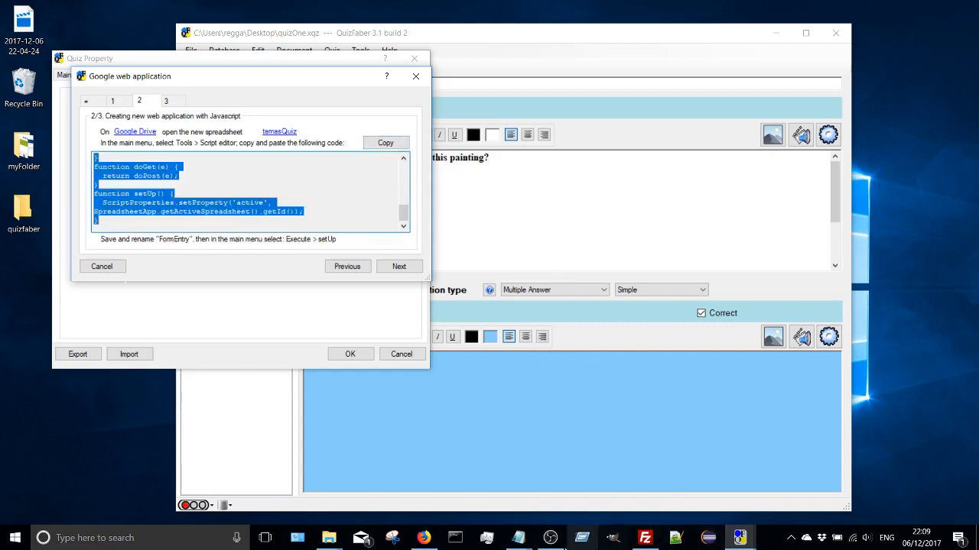
- Switch to Firefox, open the script editor for the new tamasQuiz spreadsheet, and replace the default myFunction code with the copied script
left_click(423, 538)
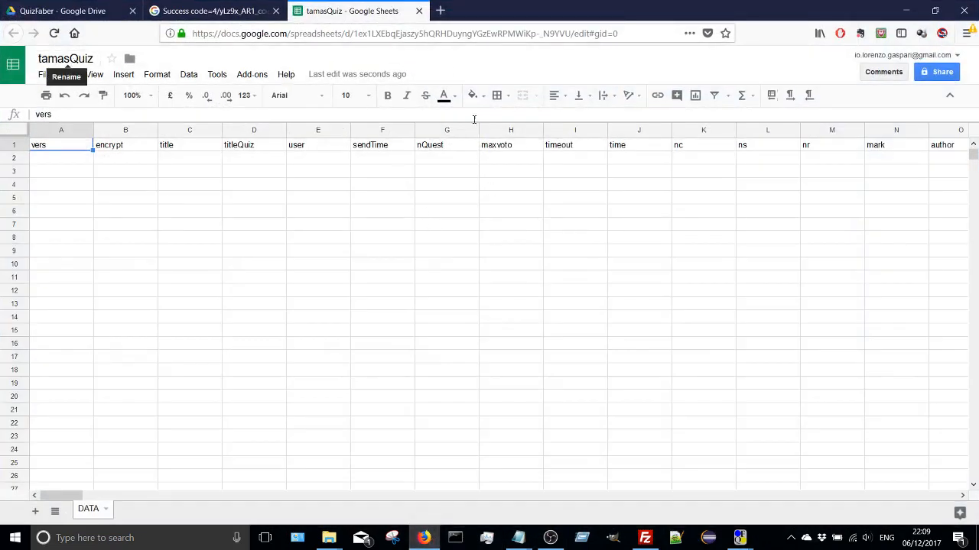
left_click(216, 74)
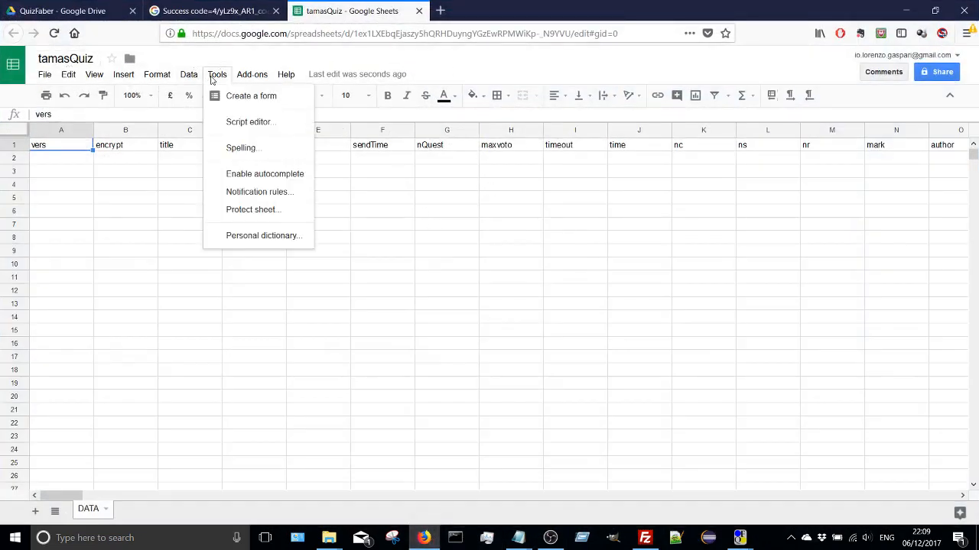
left_click(234, 129)
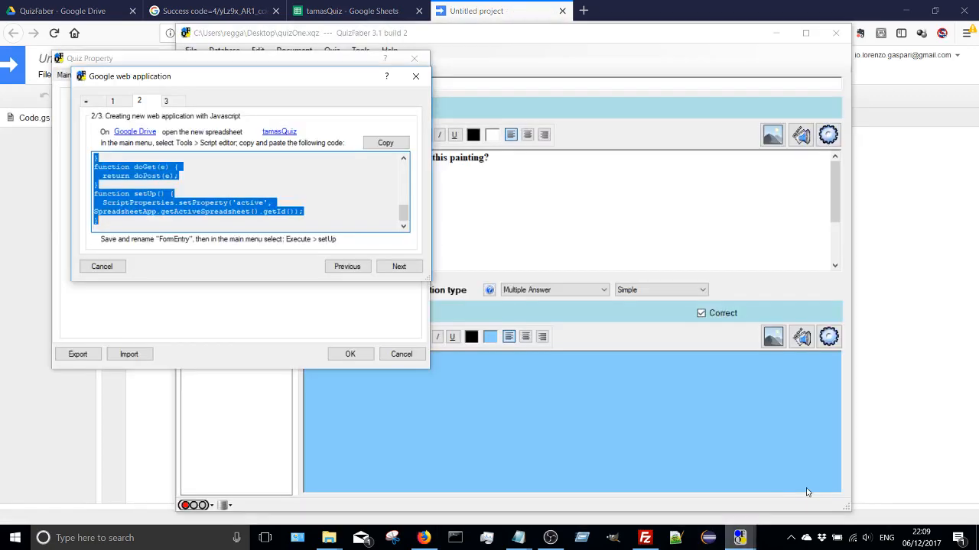
left_click(809, 491)
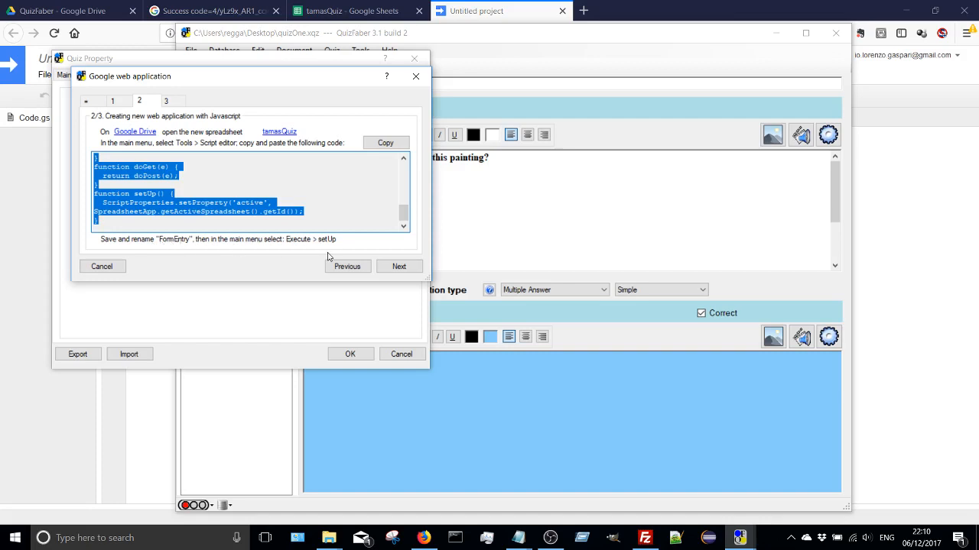
left_click(939, 201)
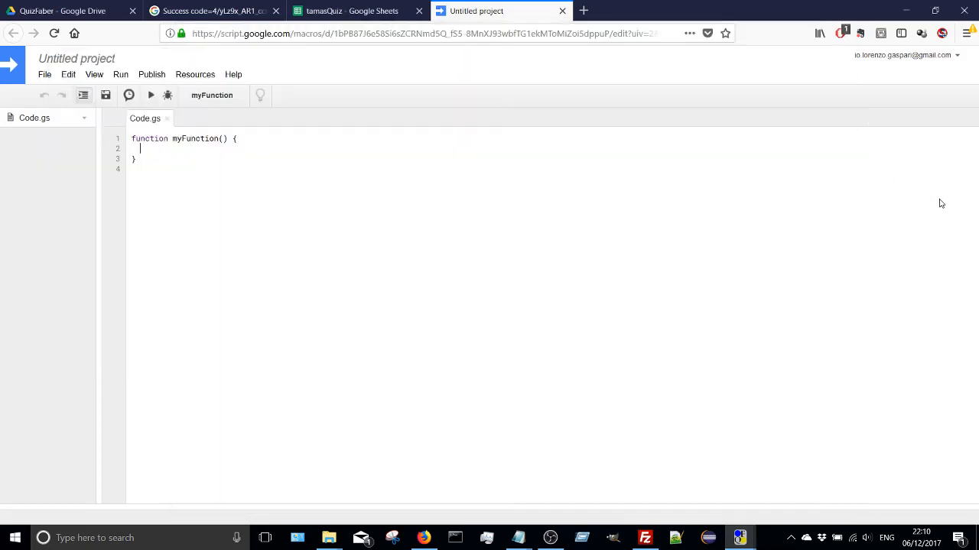
left_click_drag(134, 167, 123, 124)
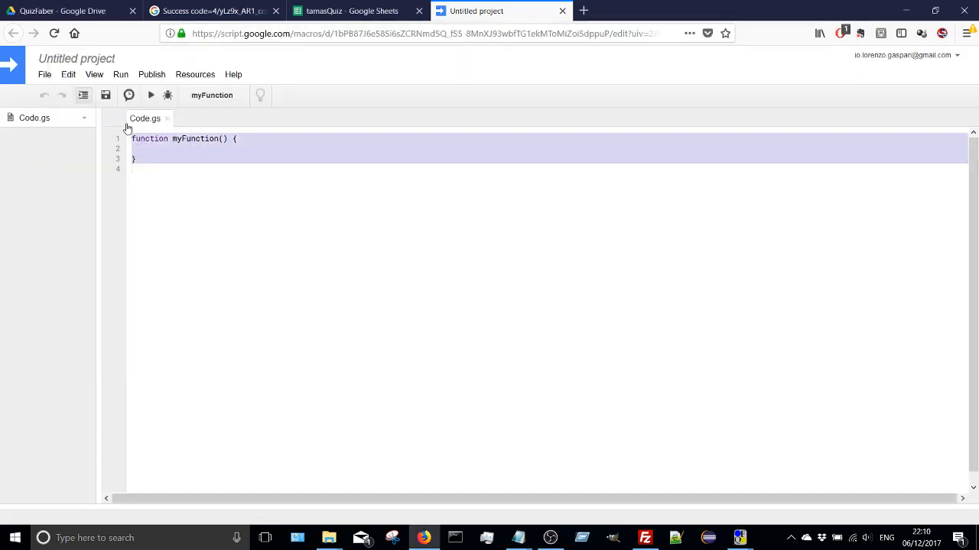
key("ctrl+v")
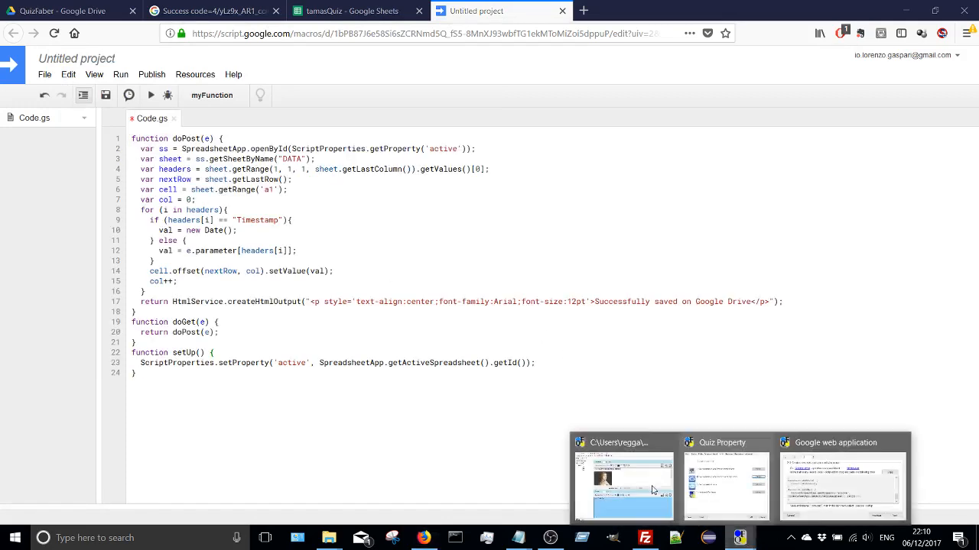
- Check the script instructions in QuizFaber, return to the script editor, and save the project under the name FormEntry
left_click(731, 458)
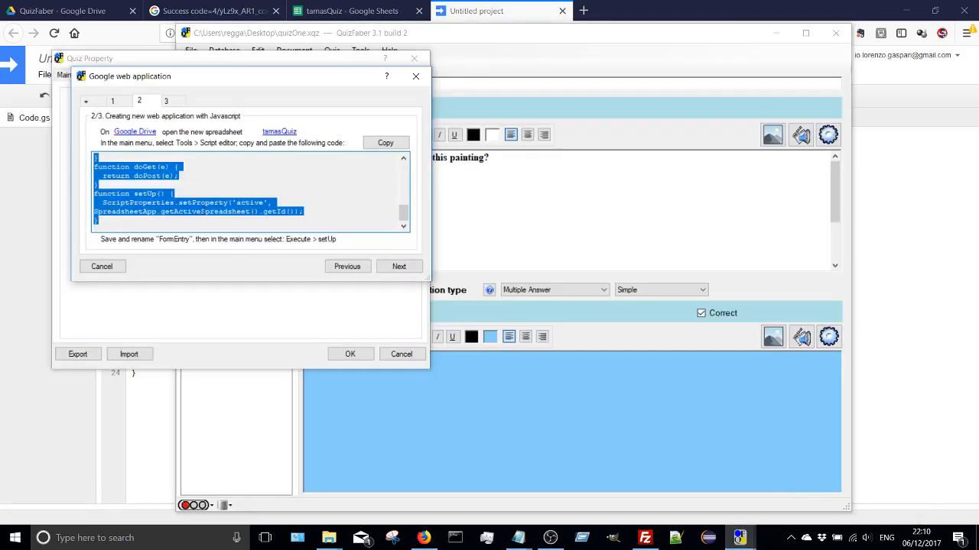
scroll(165, 191, "up", 5)
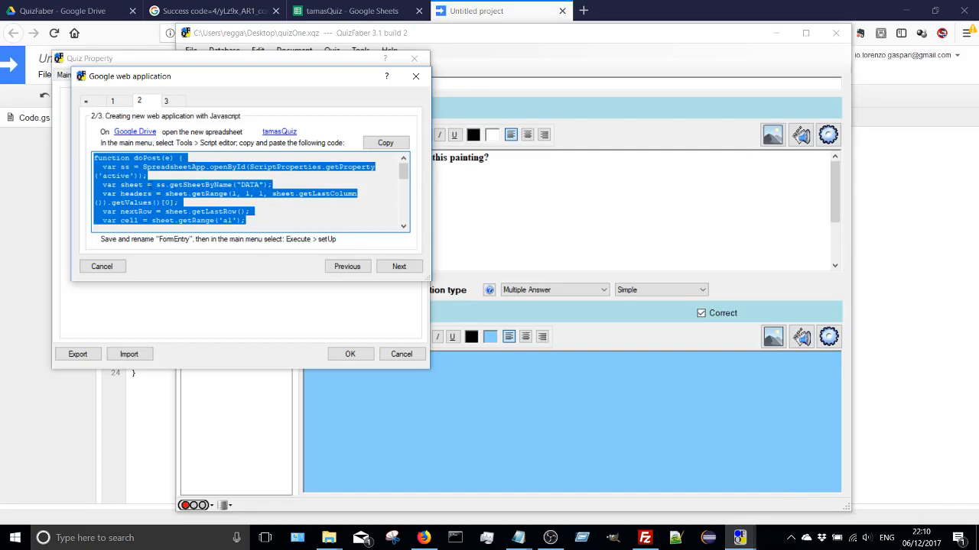
left_click(864, 181)
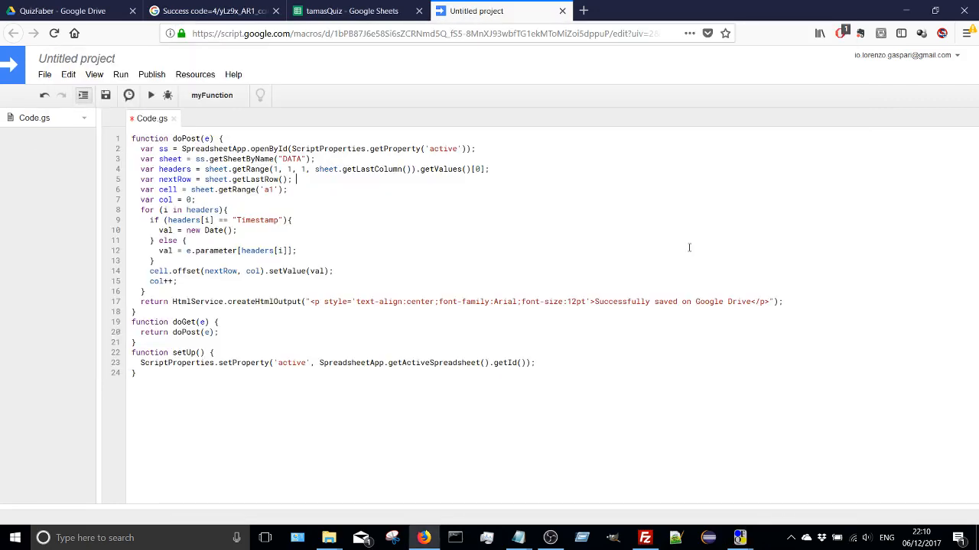
left_click(105, 97)
type("F")
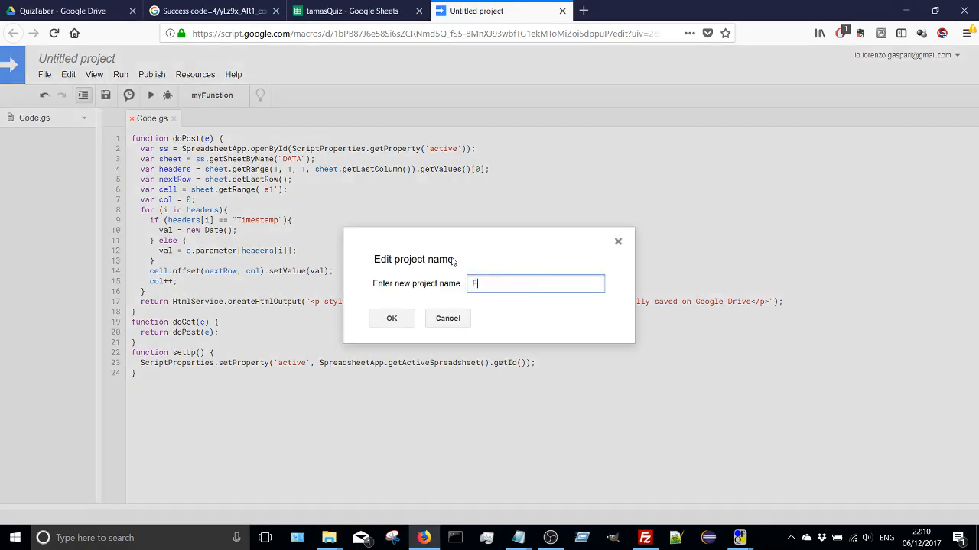
type("ormEntry")
left_click(392, 319)
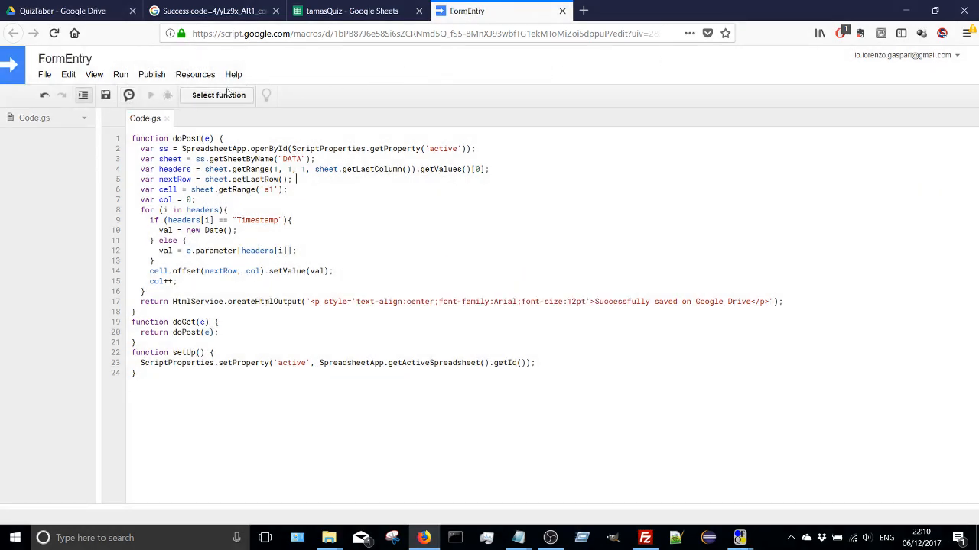
- Run the setUp function of the FormEntry script
left_click(341, 181)
left_click(147, 77)
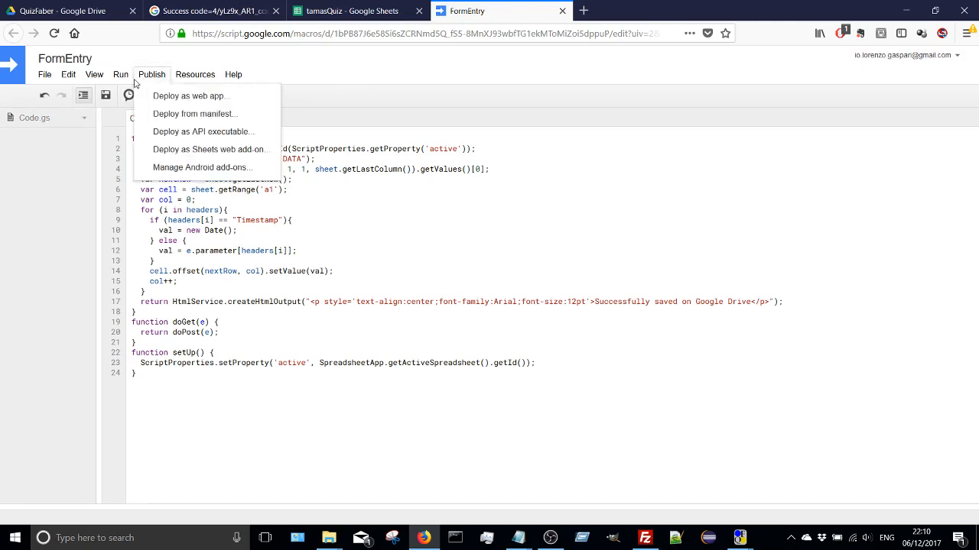
mouse_move(125, 78)
mouse_move(130, 99)
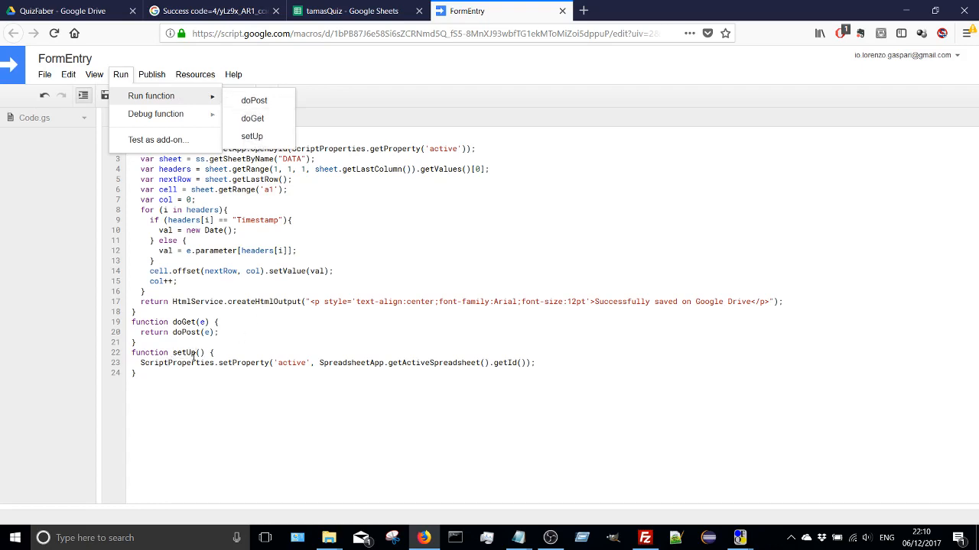
left_click(252, 136)
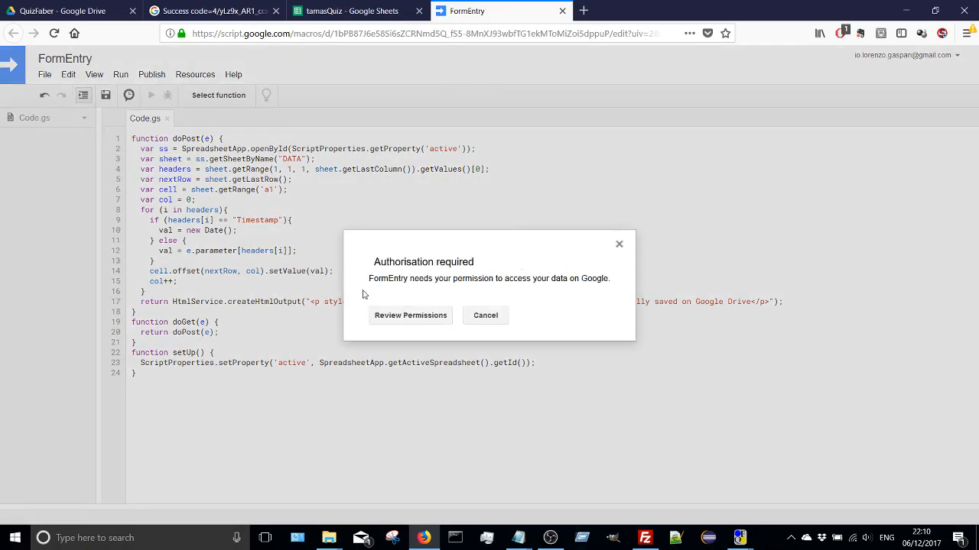
- Authorise FormEntry with the listed Google account, proceeding past the unverified app warning and allowing it to manage Google Drive spreadsheets
left_click(397, 320)
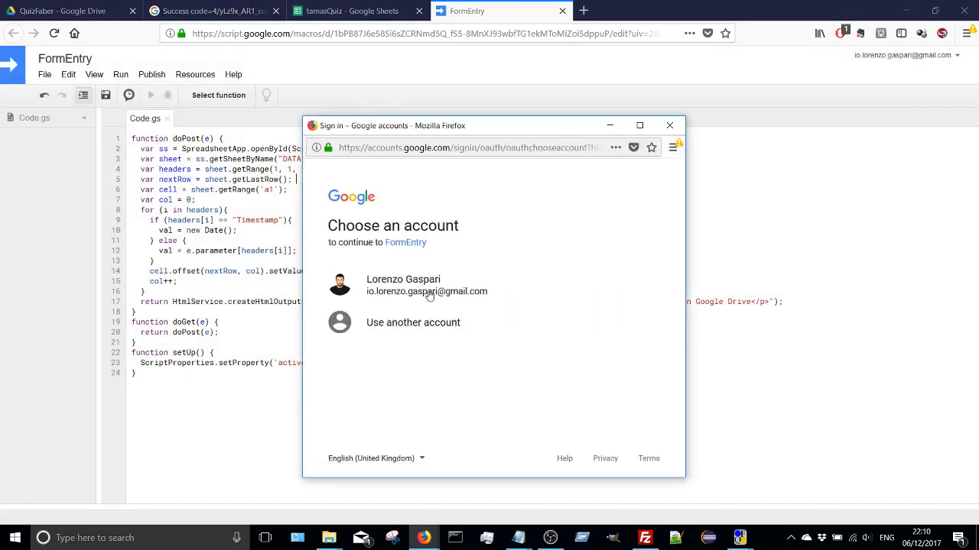
left_click(432, 294)
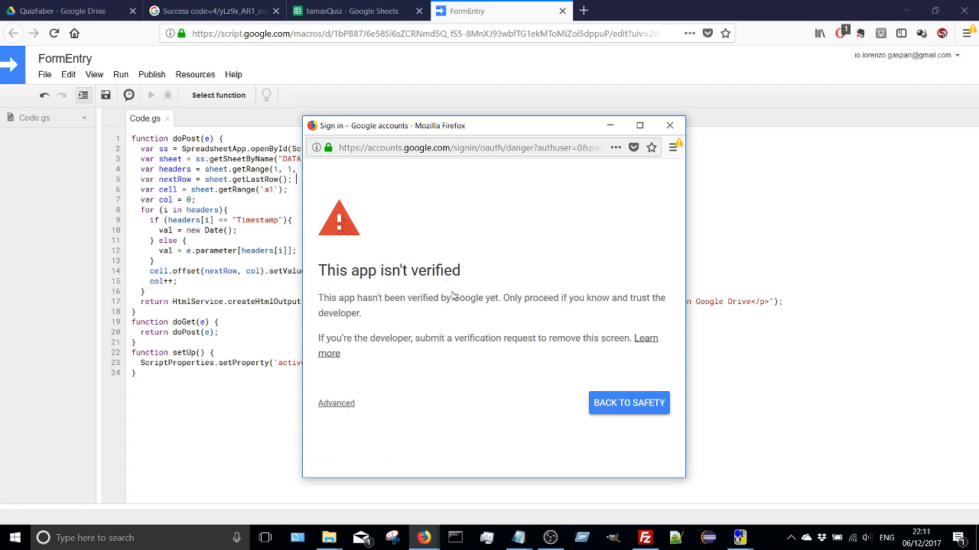
left_click(335, 405)
scroll(397, 418, "down", 2)
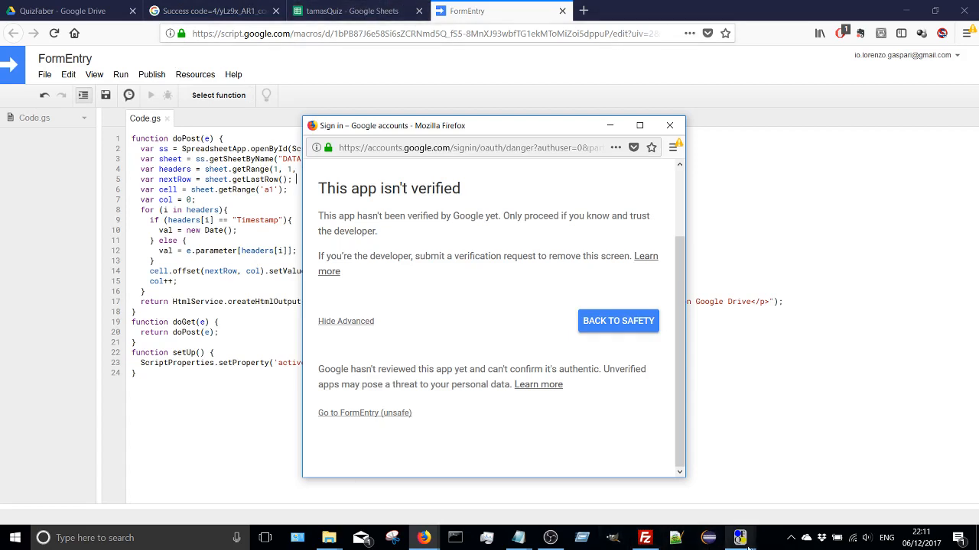
mouse_move(739, 538)
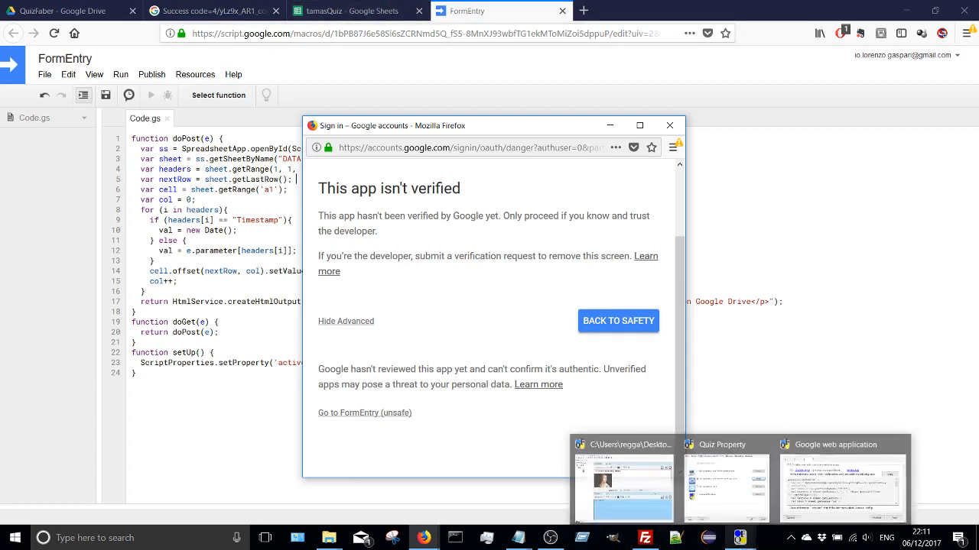
mouse_move(812, 488)
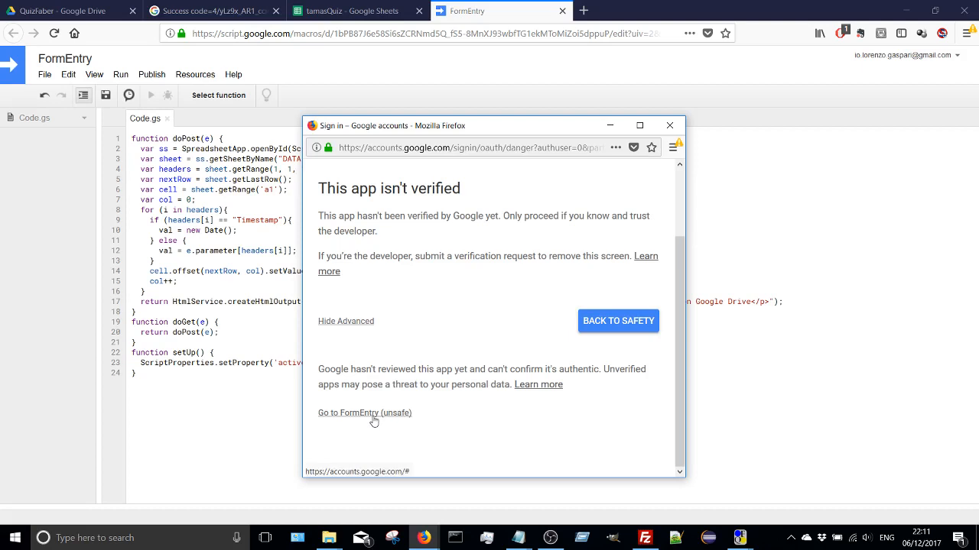
left_click(372, 415)
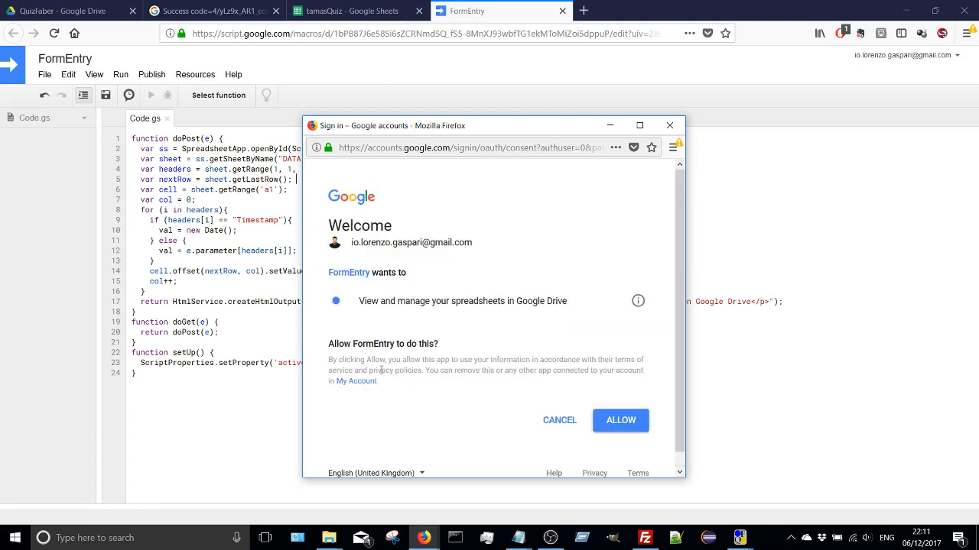
left_click(645, 431)
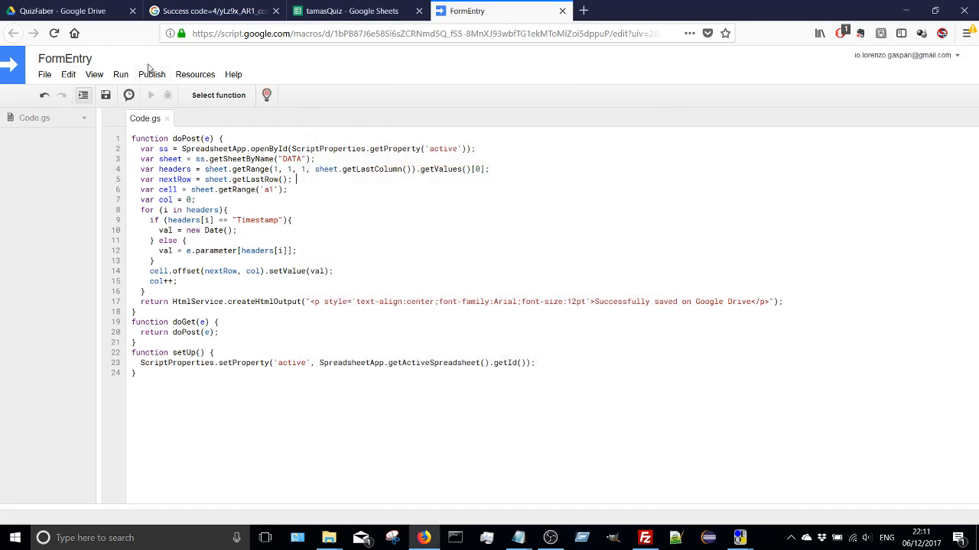
- Deploy the FormEntry project as a web app with new version description 1 and access for Anyone, even anonymous
left_click(151, 75)
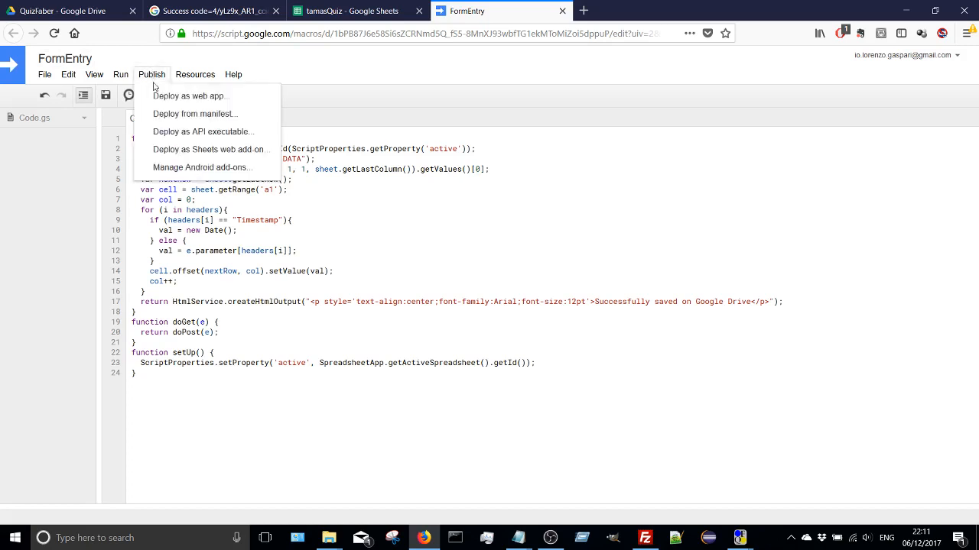
left_click(157, 97)
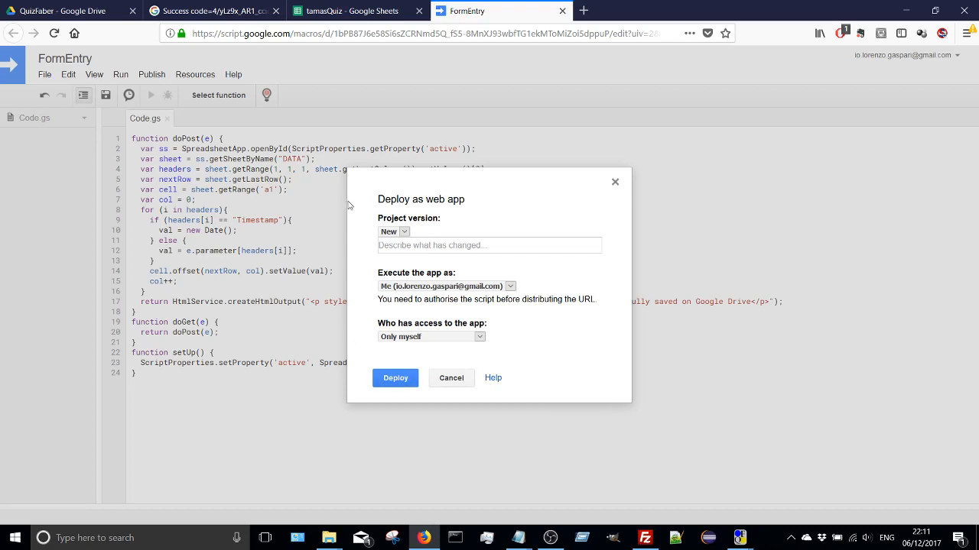
left_click(411, 248)
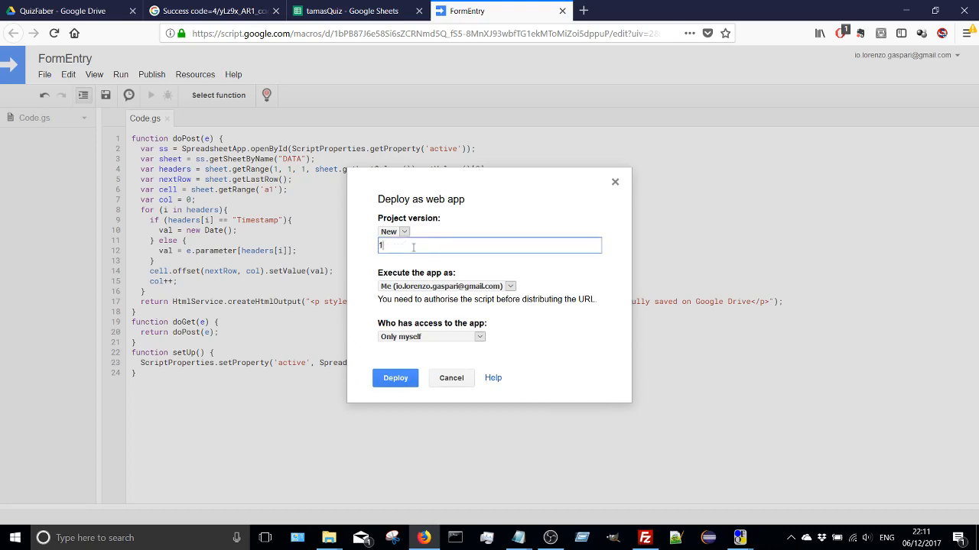
left_click(437, 344)
left_click(438, 382)
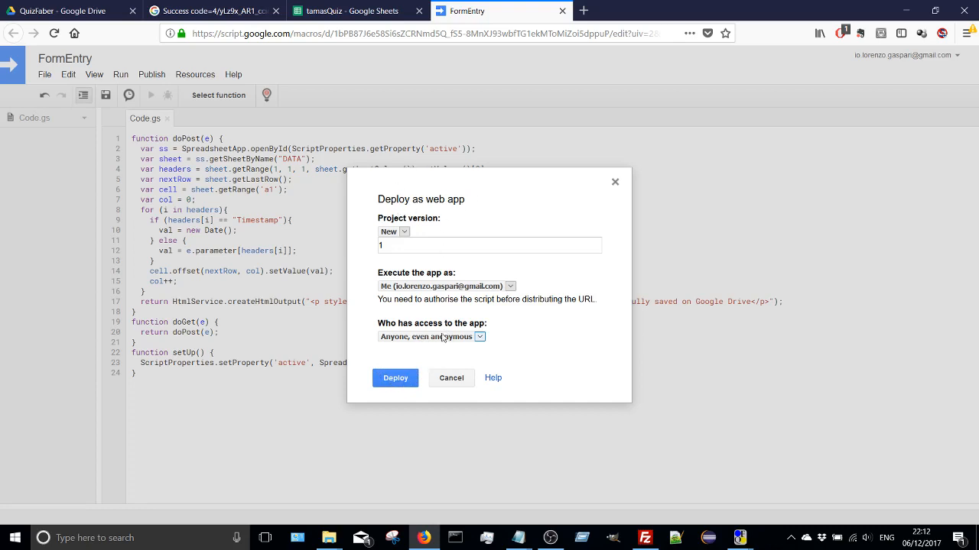
left_click(405, 385)
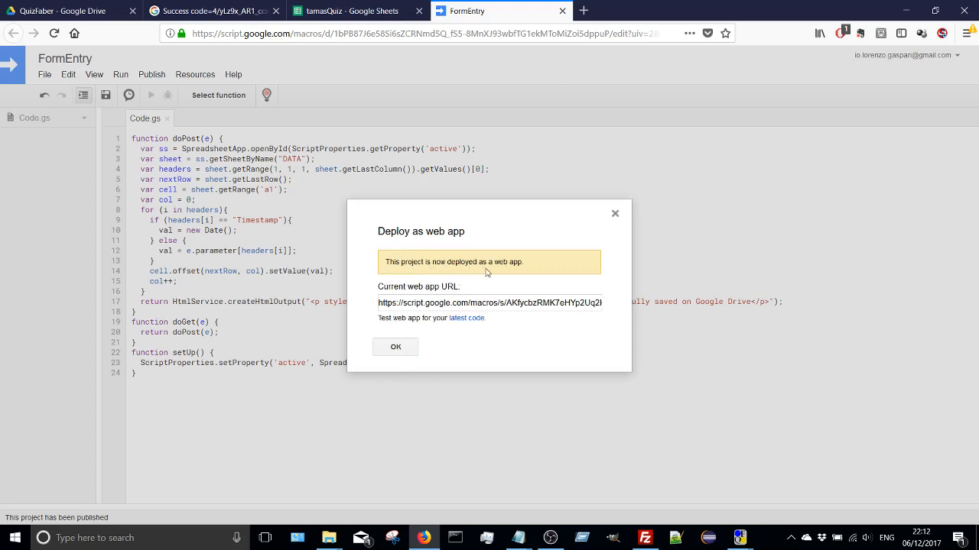
- Copy the complete current web app URL of the FormEntry deployment
left_click(379, 306)
left_click_drag(380, 303, 656, 322)
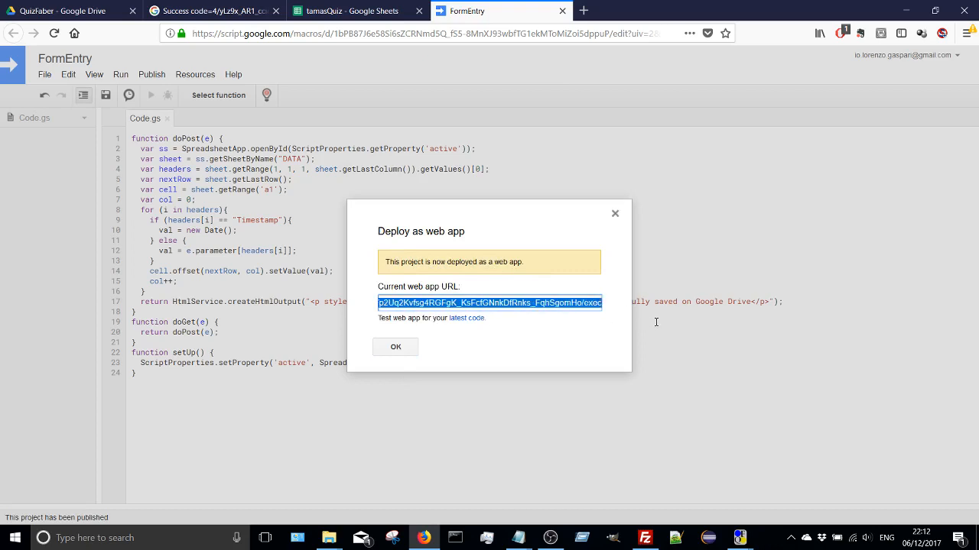
right_click(469, 302)
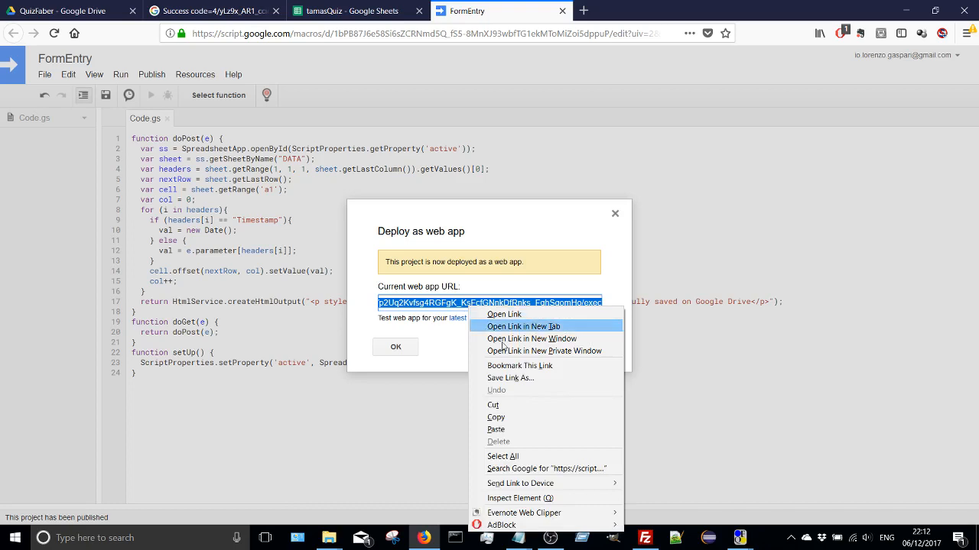
left_click(504, 418)
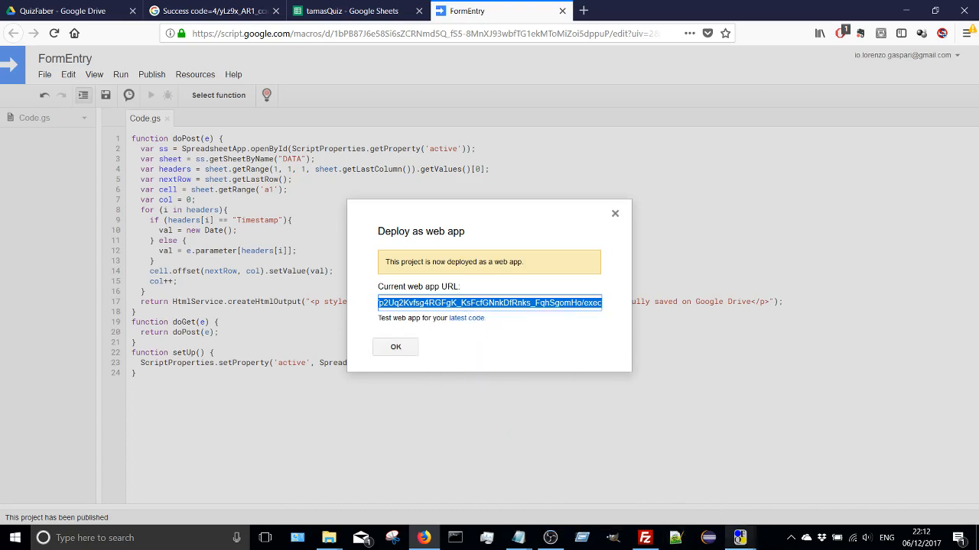
- Switch to QuizFaber, advance the Google web application wizard to its publishing page, paste the copied web app URL, and finish the wizard
mouse_move(740, 537)
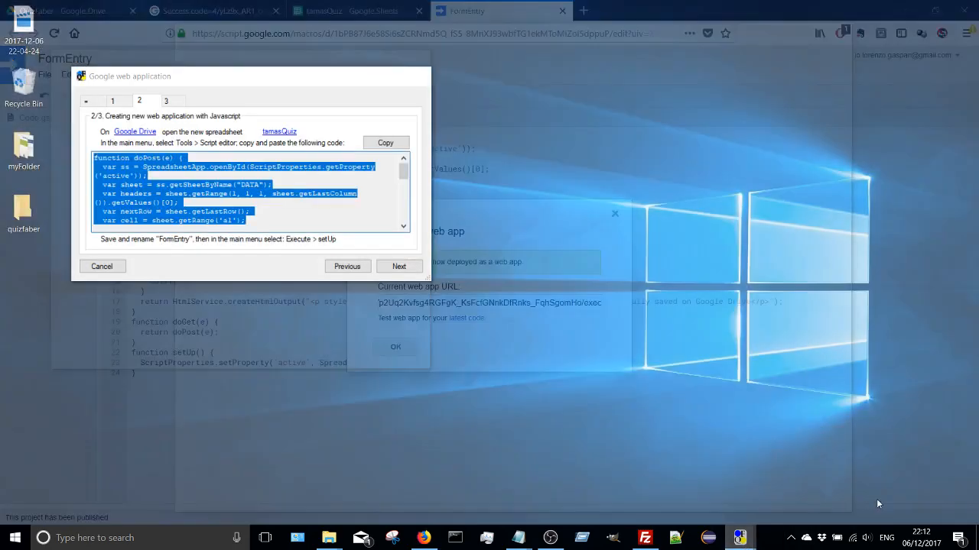
left_click(877, 498)
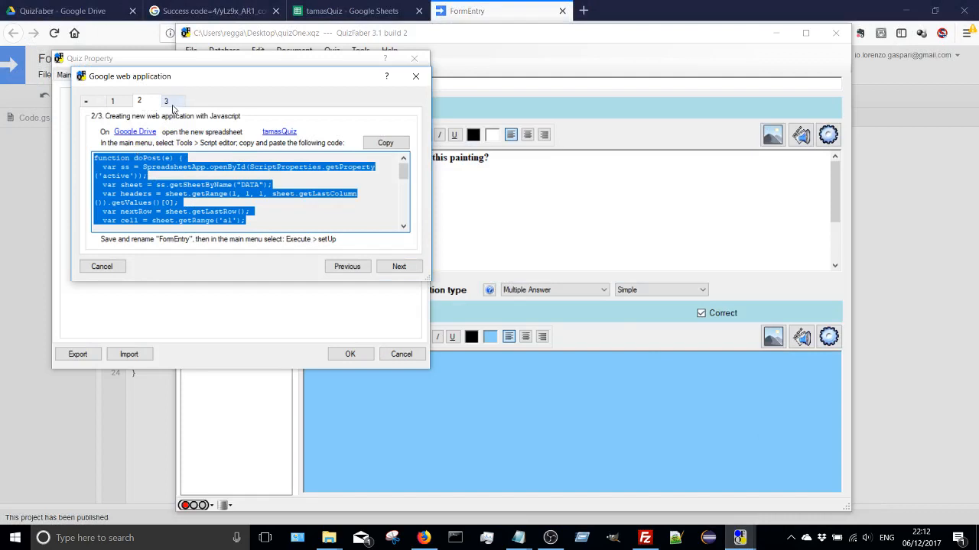
left_click(398, 267)
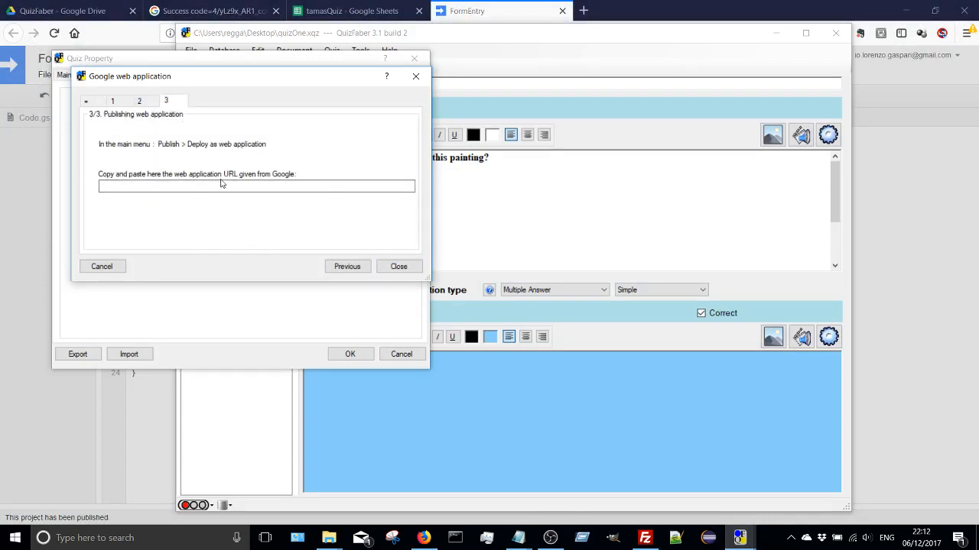
left_click(191, 186)
right_click(205, 191)
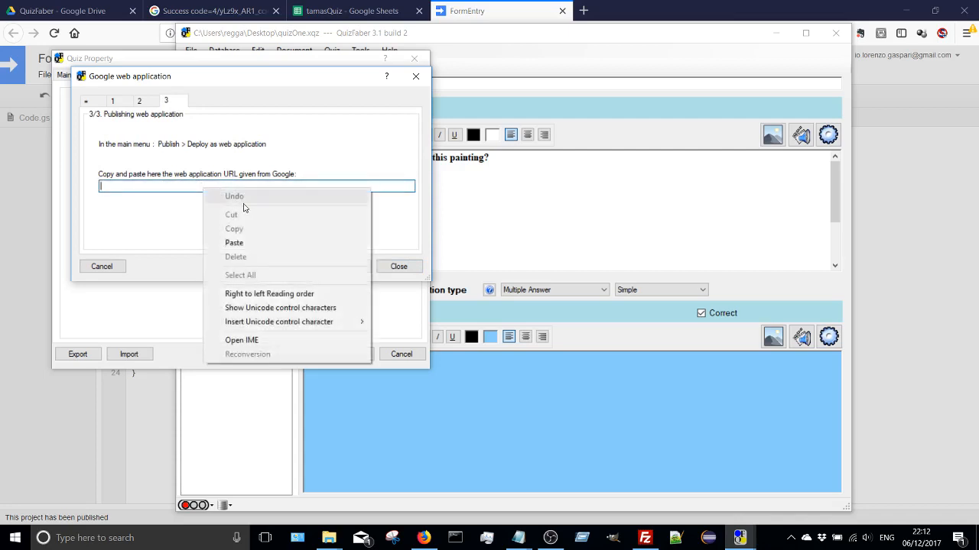
left_click(257, 244)
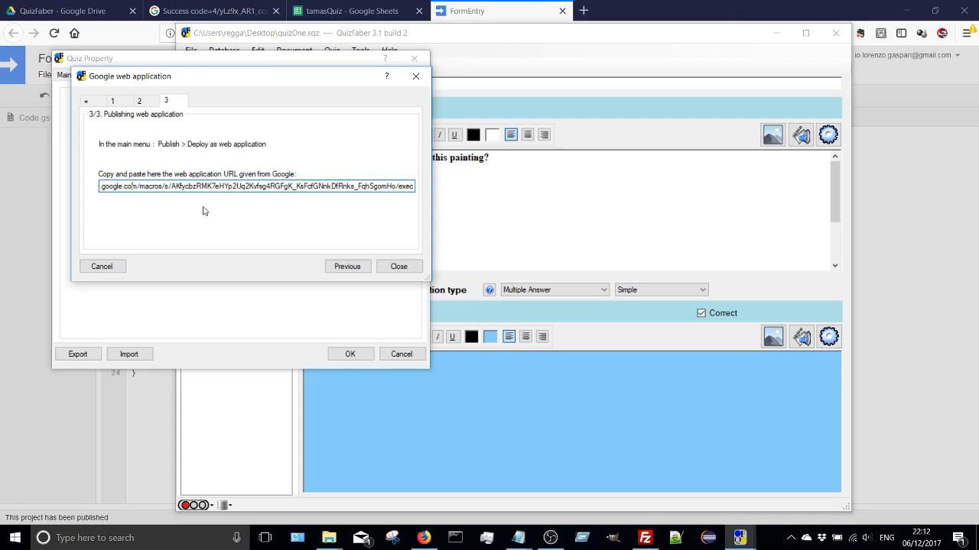
left_click(394, 270)
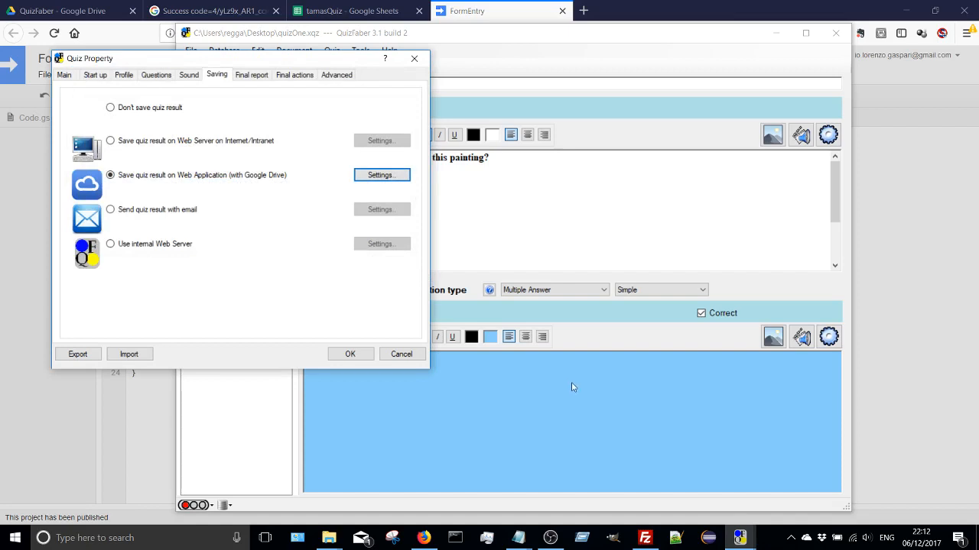
- Dismiss the deployment message and close the FormEntry script editor in Firefox, and accept the quiz properties in QuizFaber
left_click(425, 538)
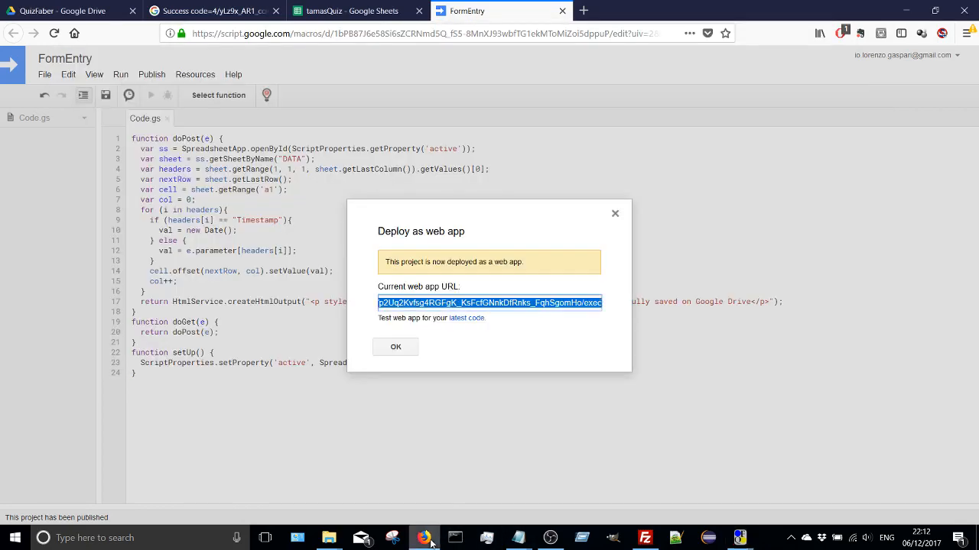
left_click(413, 348)
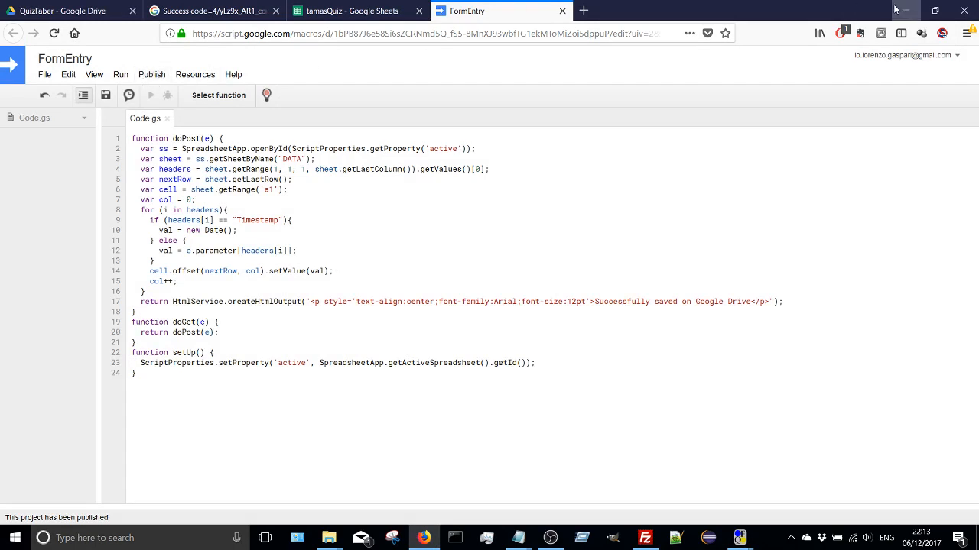
left_click(562, 11)
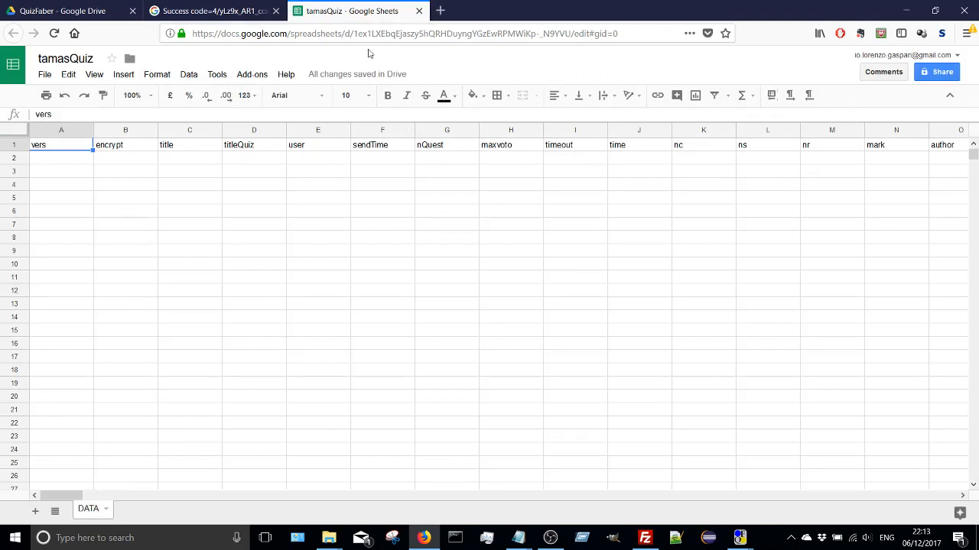
left_click(903, 9)
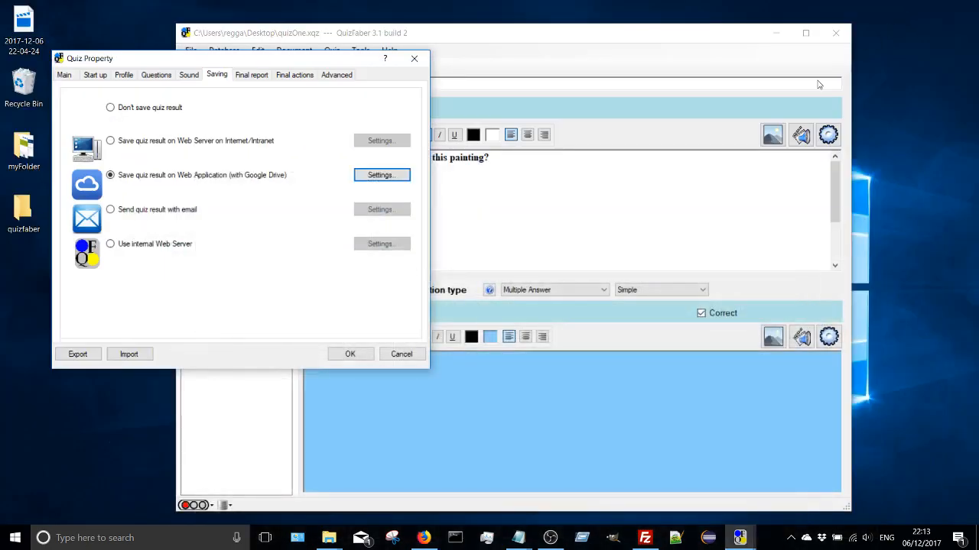
left_click(349, 354)
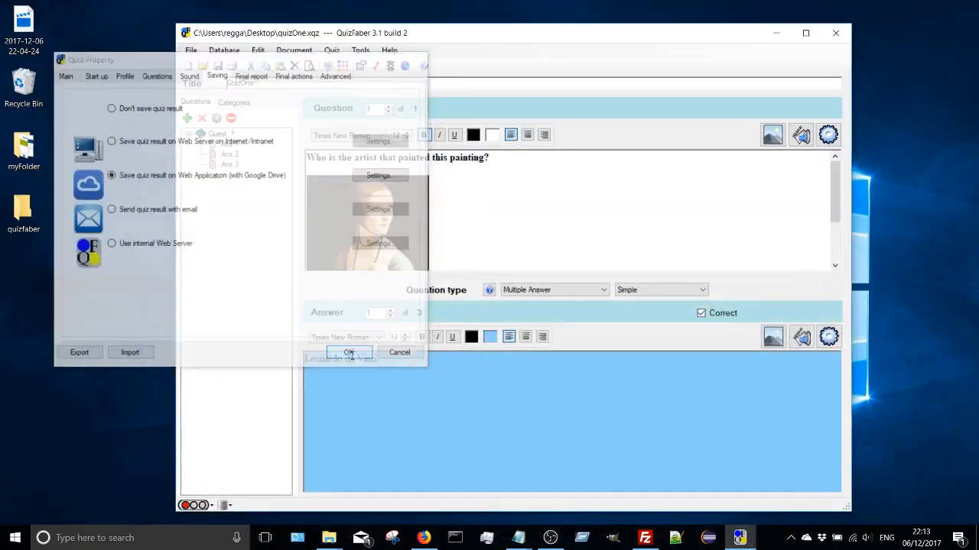
- Start making the HTML quiz for quizOne and create a tamasQuiz folder on the desktop while choosing its destination
left_click_drag(454, 22, 426, 13)
left_click(304, 40)
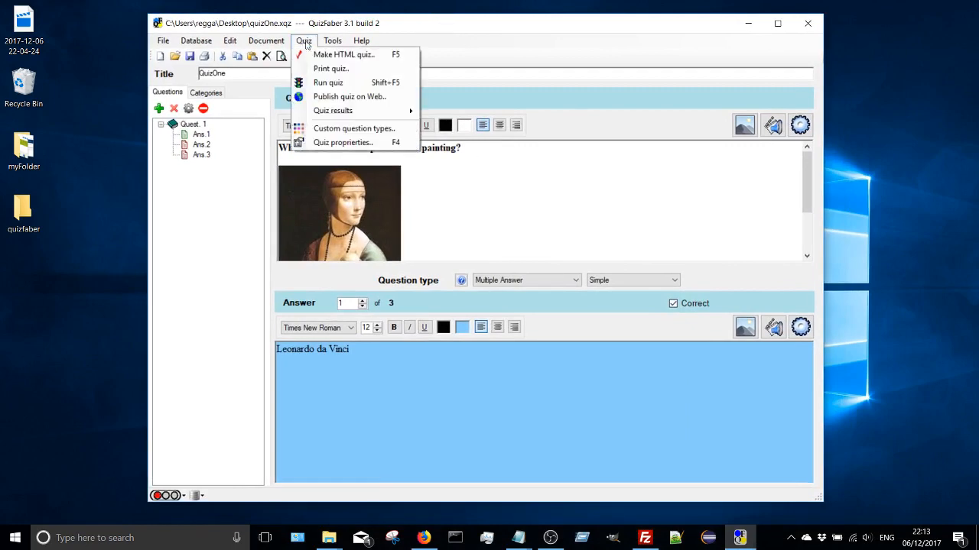
left_click(316, 55)
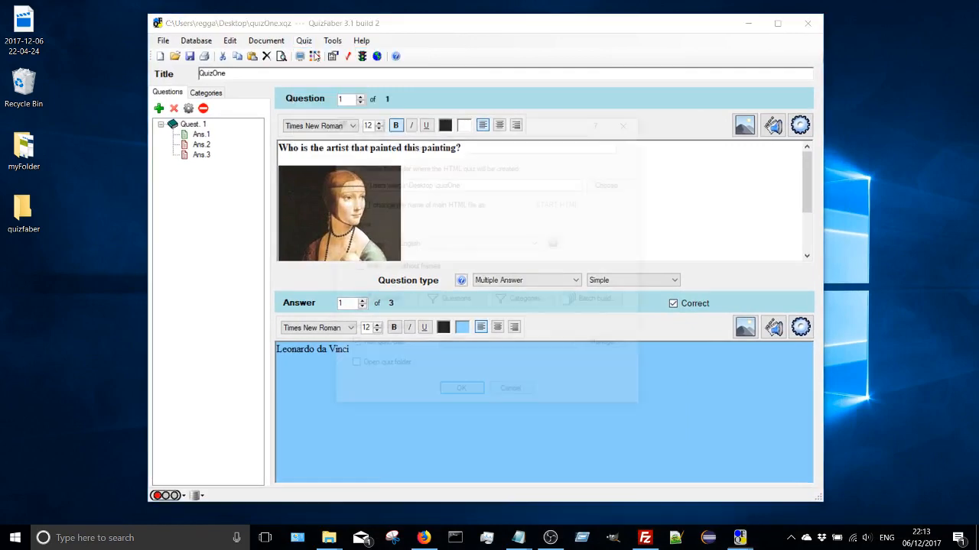
left_click(614, 184)
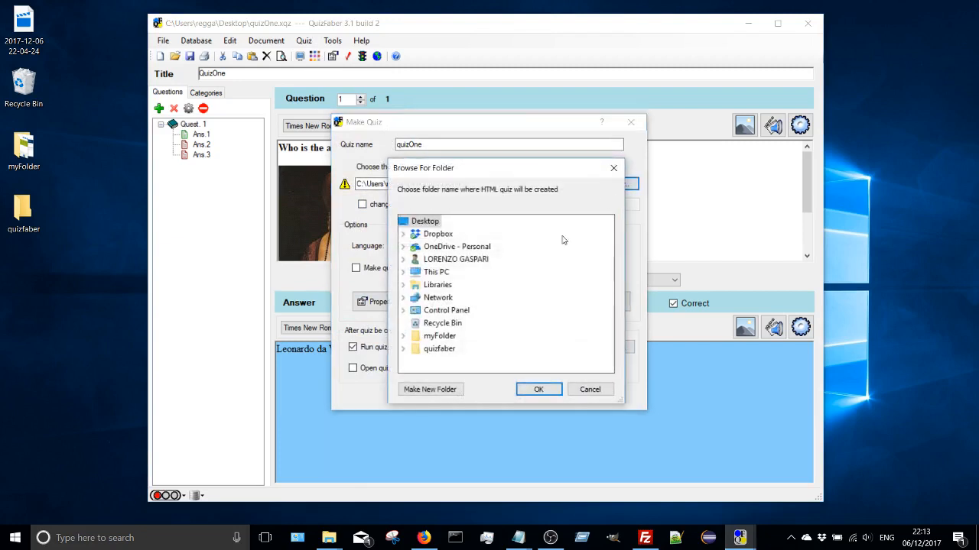
left_click(441, 391)
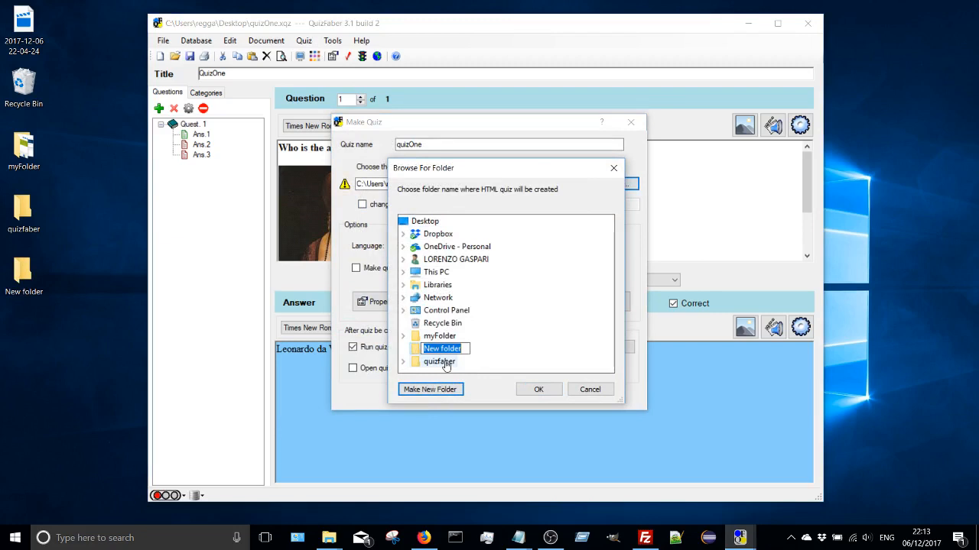
type("m")
type("tams")
type("s")
type("Quiz")
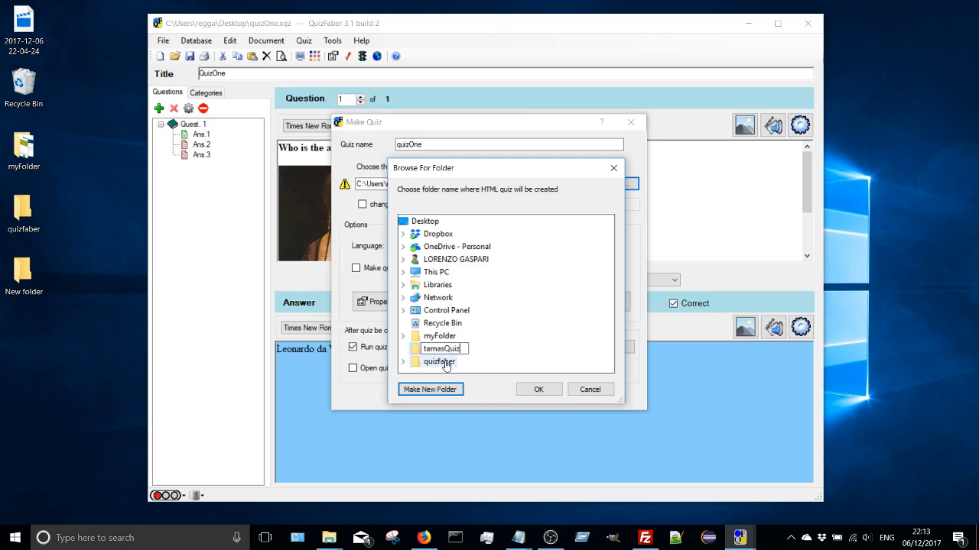
key("Return")
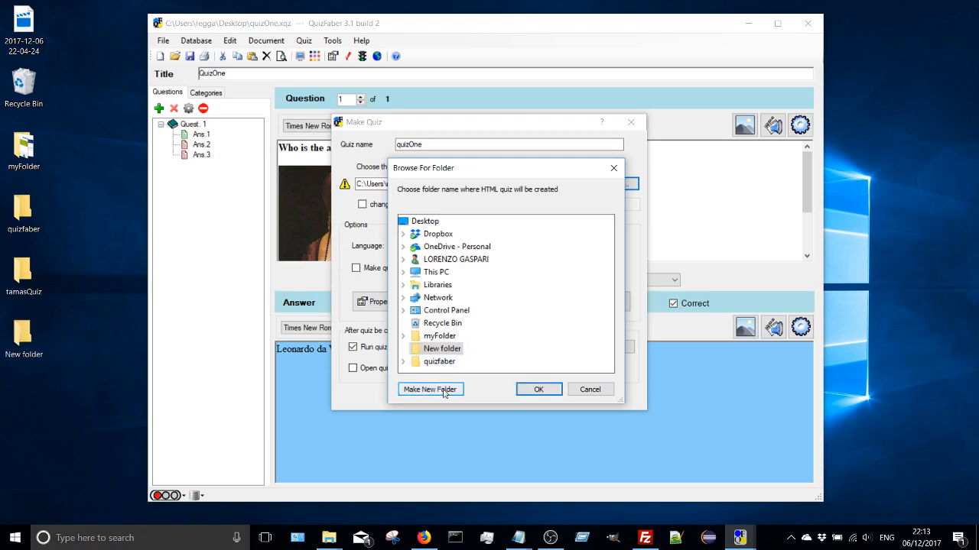
left_click(455, 352)
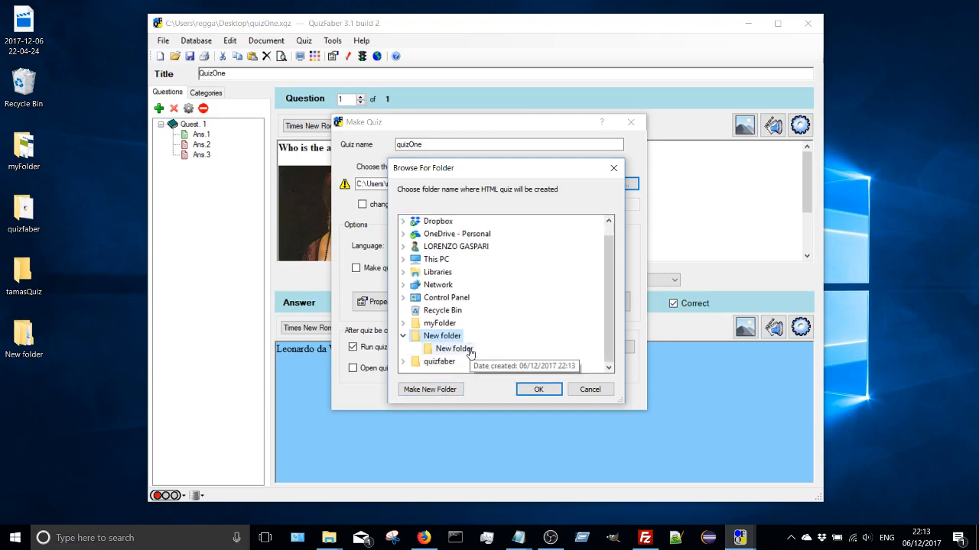
double_click(426, 349)
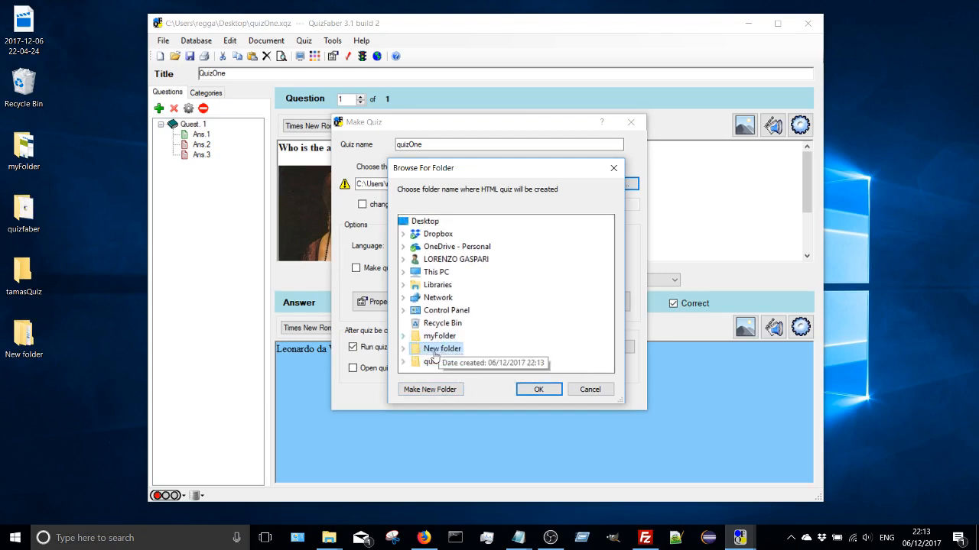
left_click(422, 221)
left_click(450, 391)
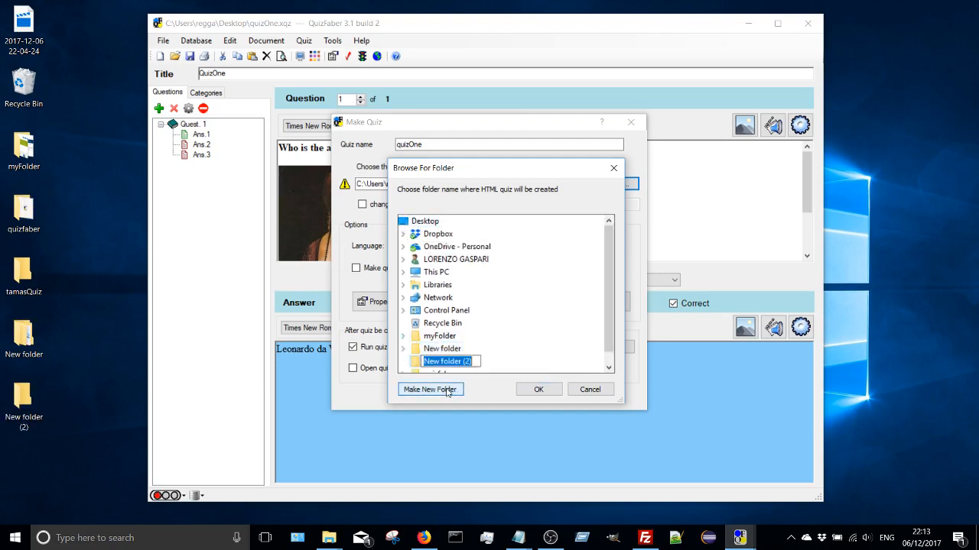
type("G")
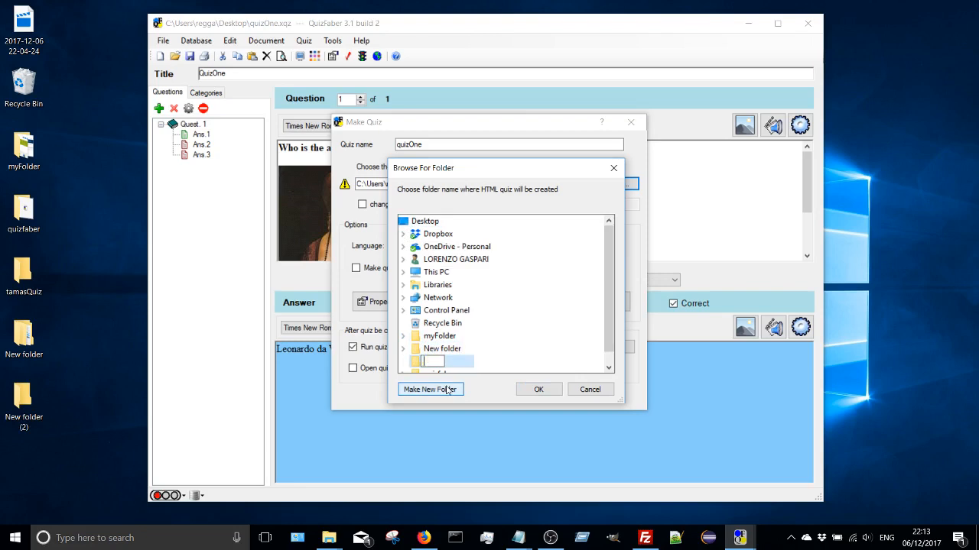
left_click(448, 390)
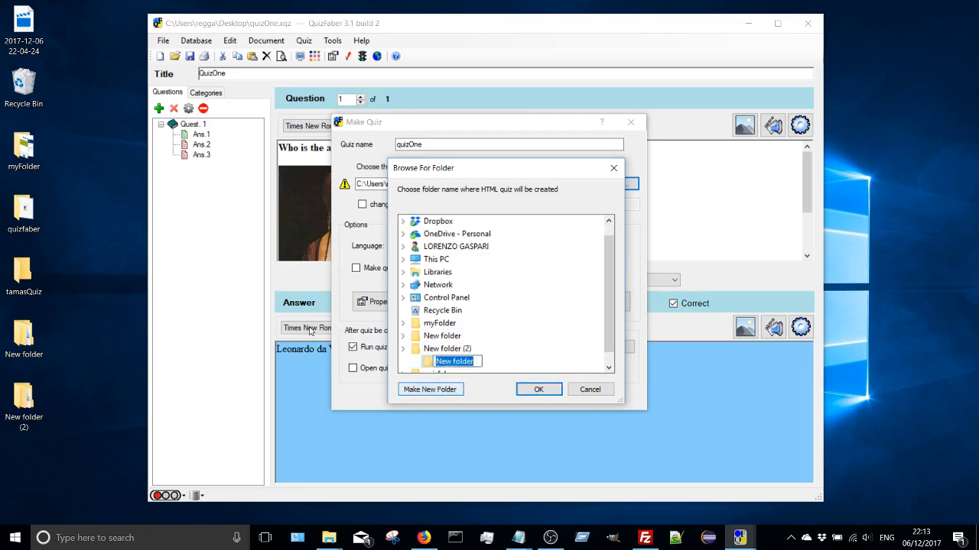
- Delete the stray desktop folders New folder and New folder (2) from the folder browser
right_click(432, 335)
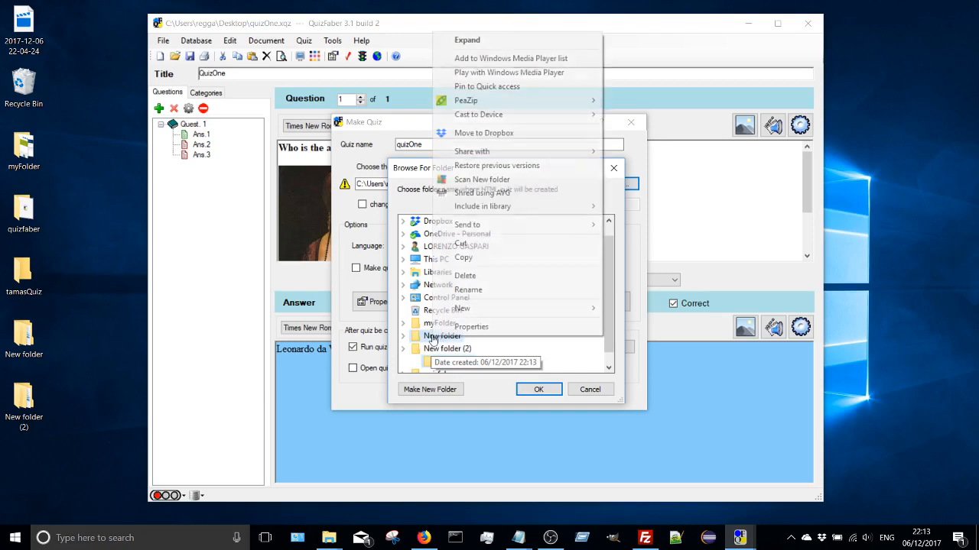
left_click(465, 275)
right_click(456, 336)
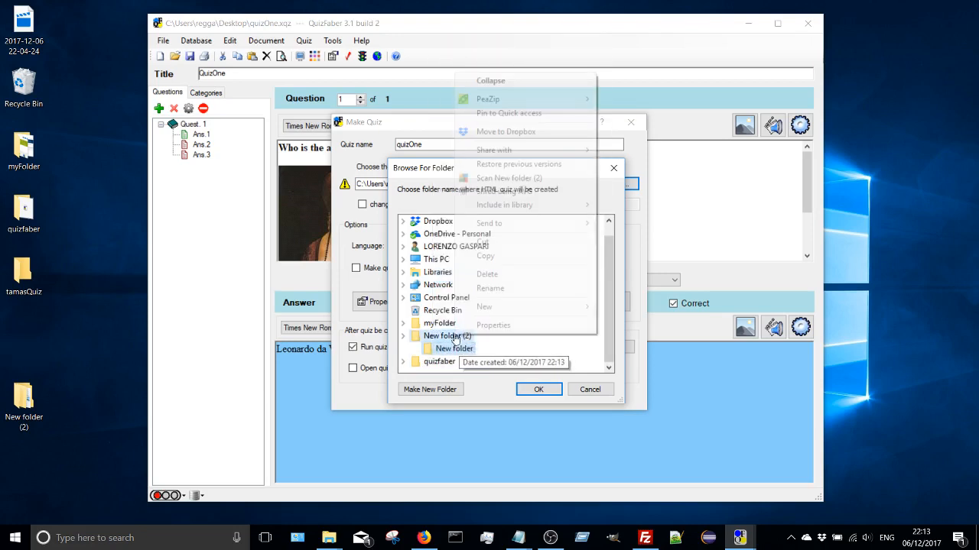
left_click(487, 274)
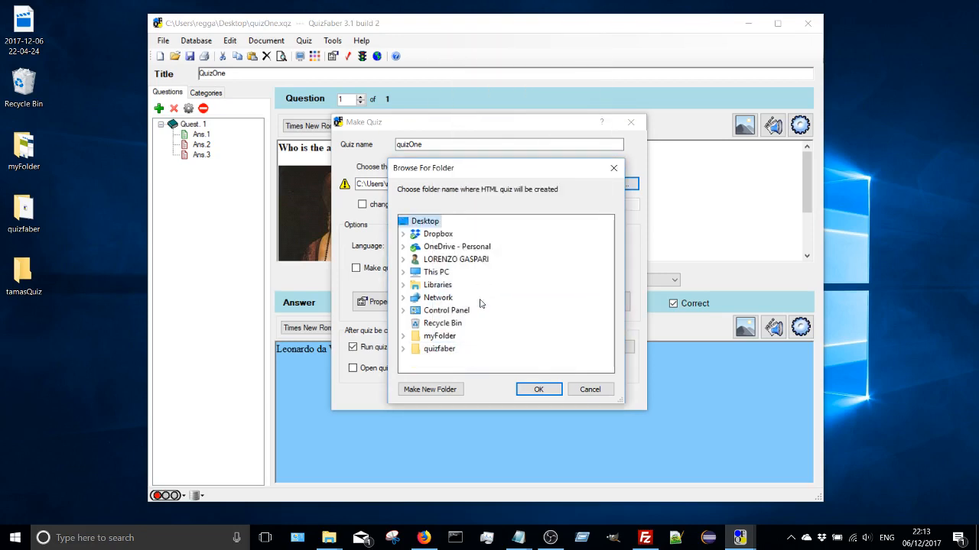
- Try to create another tamasQuiz folder on the desktop, merge it with the existing one, and accept the folder choice
left_click(430, 390)
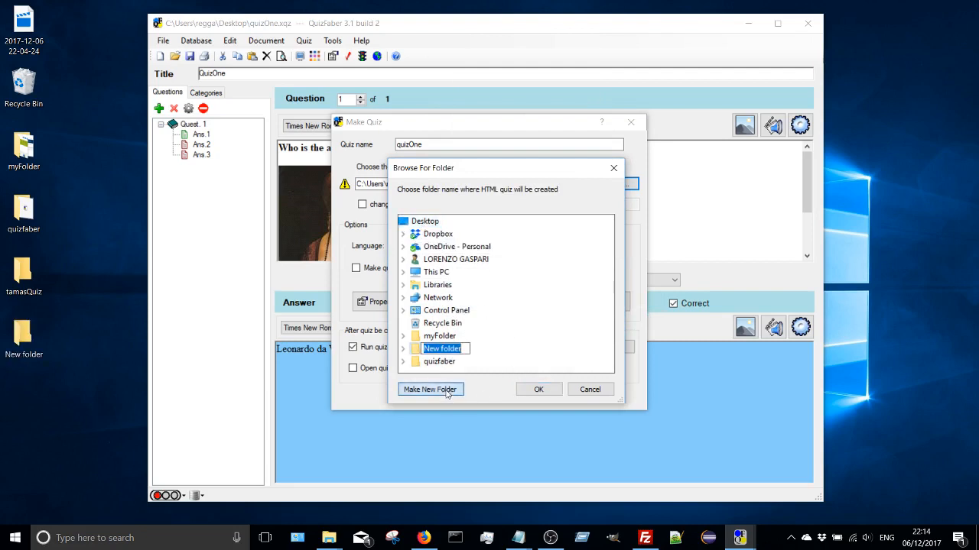
type("tamas")
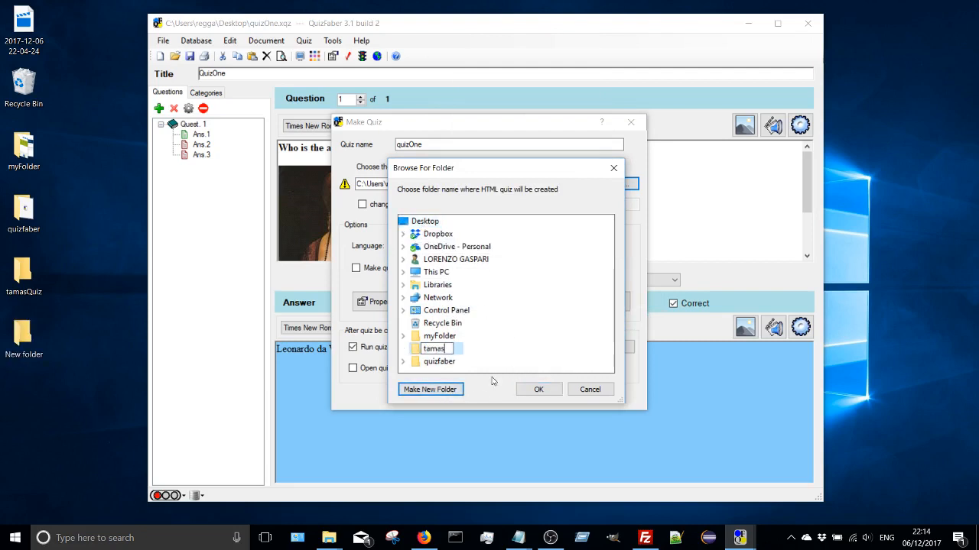
type("Quiz")
left_click(460, 322)
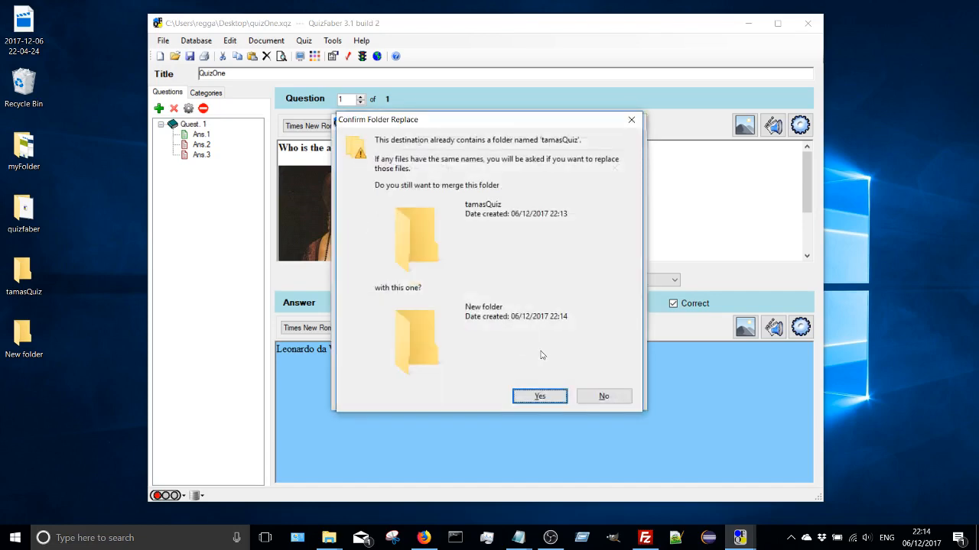
left_click(590, 396)
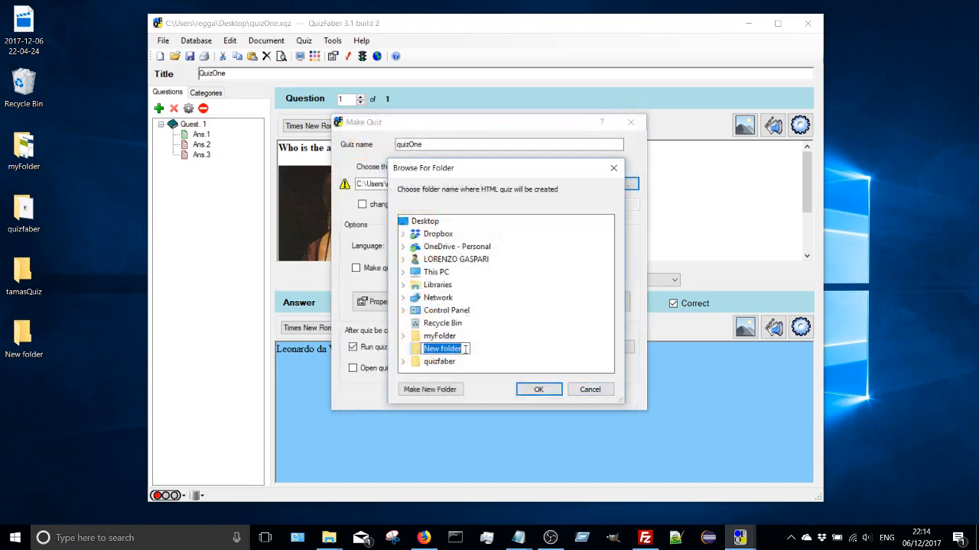
type("tamasQuiz")
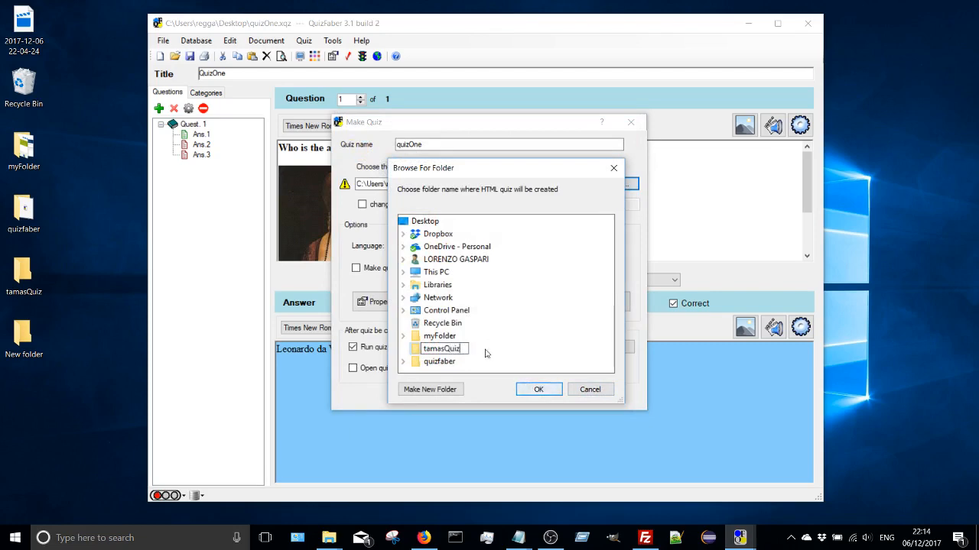
key("Return")
left_click(540, 396)
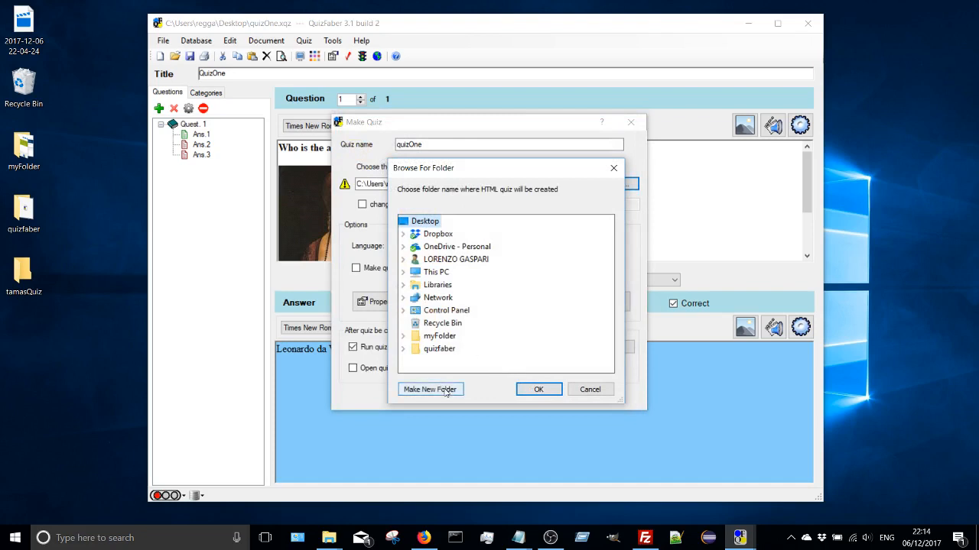
left_click(526, 389)
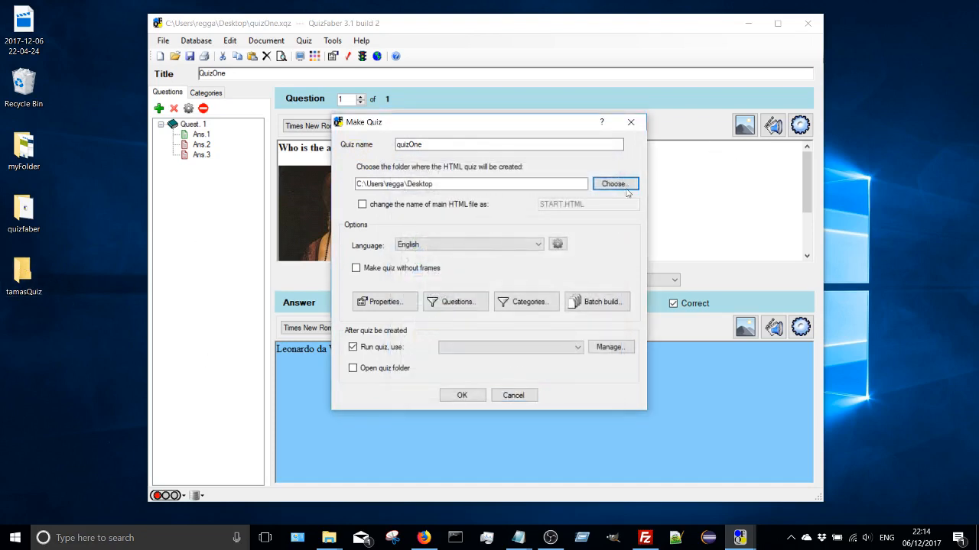
- Set the tamasQuiz folder on the desktop as the destination for the HTML quiz
left_click(602, 184)
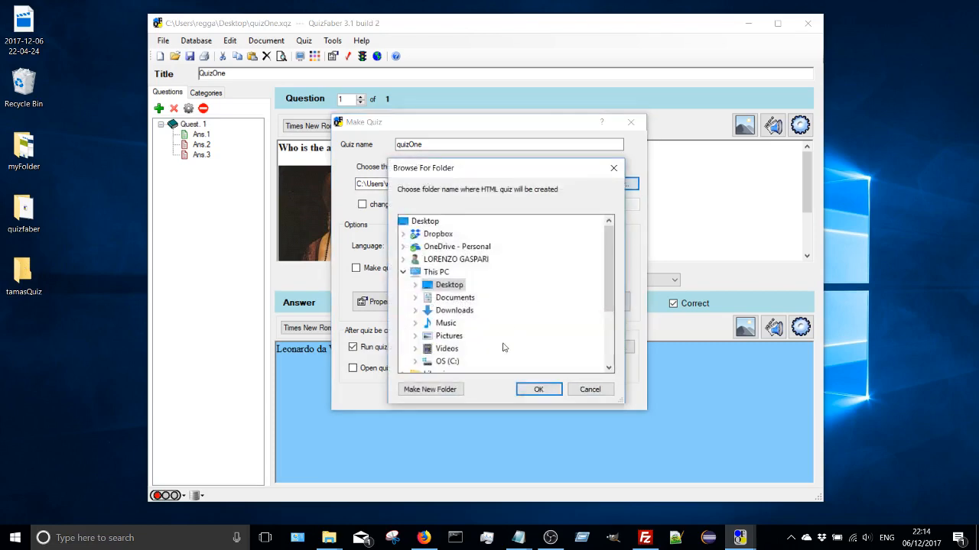
scroll(507, 340, "down", 3)
left_click(461, 364)
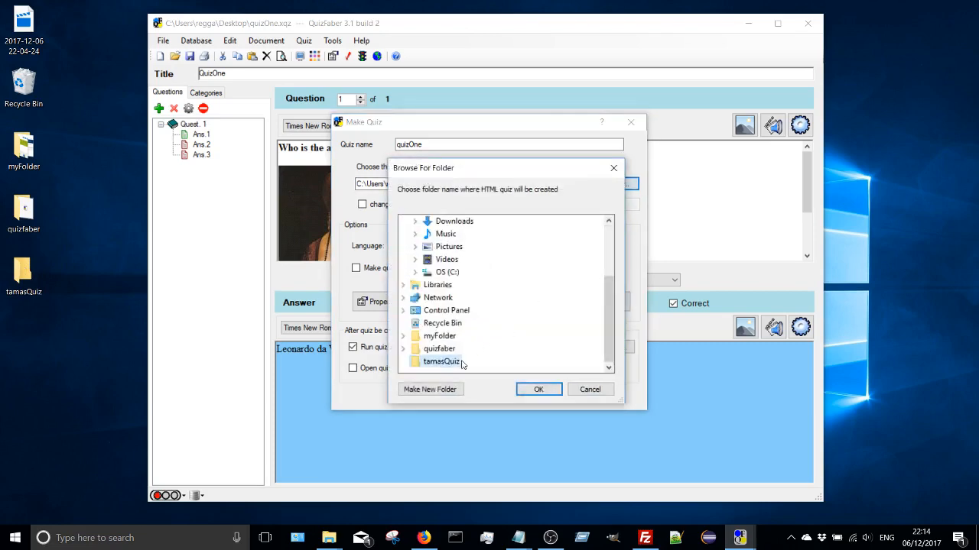
left_click(537, 390)
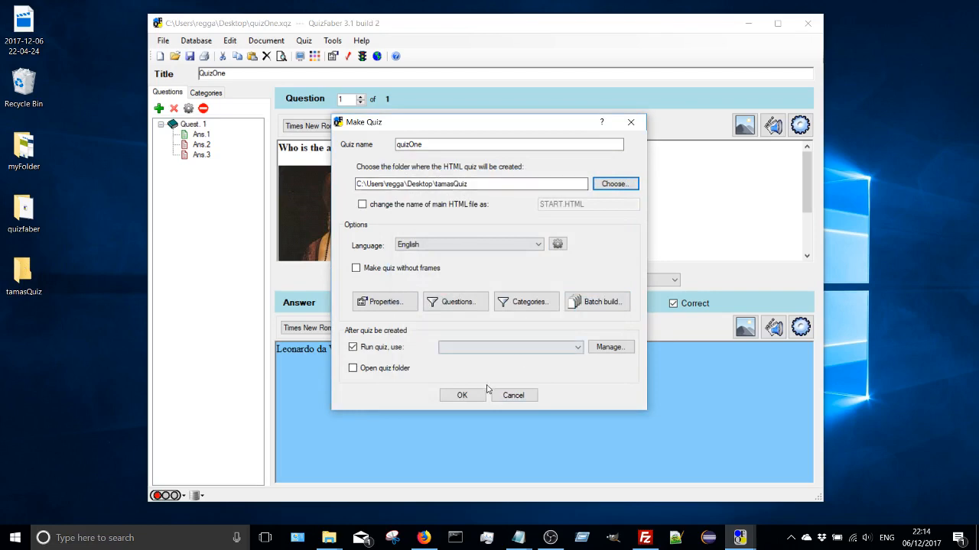
- Make the HTML quiz, look through the list of created files, and close the report so the quiz runs
left_click(461, 395)
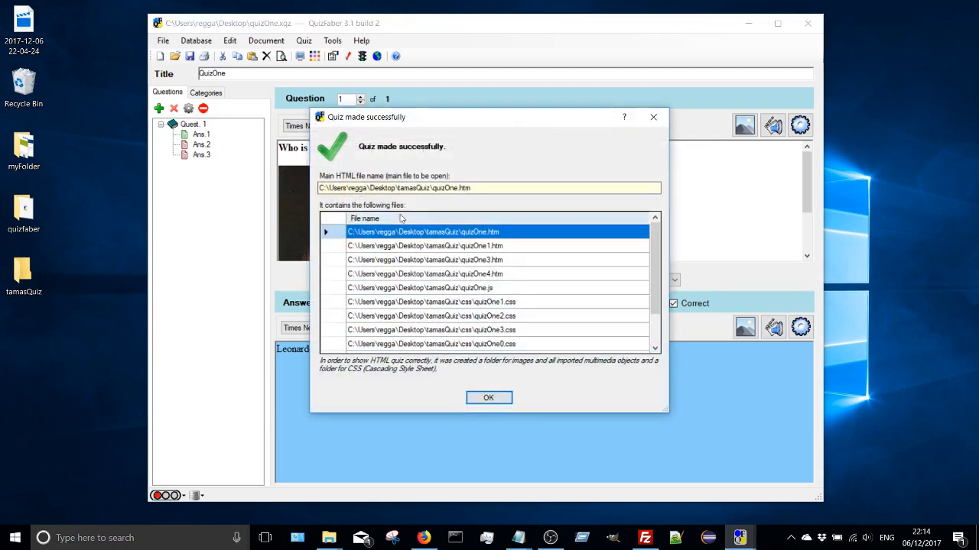
scroll(447, 310, "down", 2)
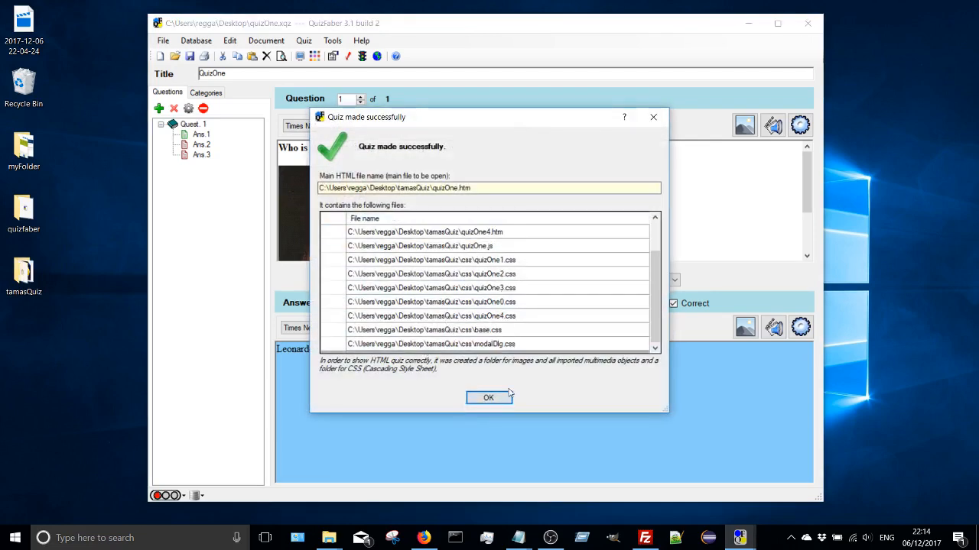
left_click(487, 398)
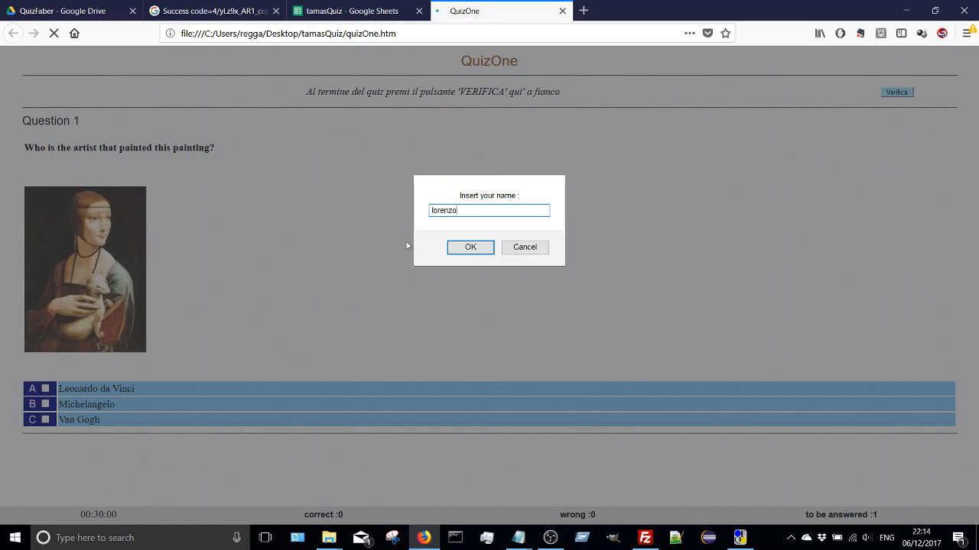
- Start the quiz with the student's name, answer Leonardo da Vinci, submit it for checking, and close the Google Drive confirmation window
left_click(465, 249)
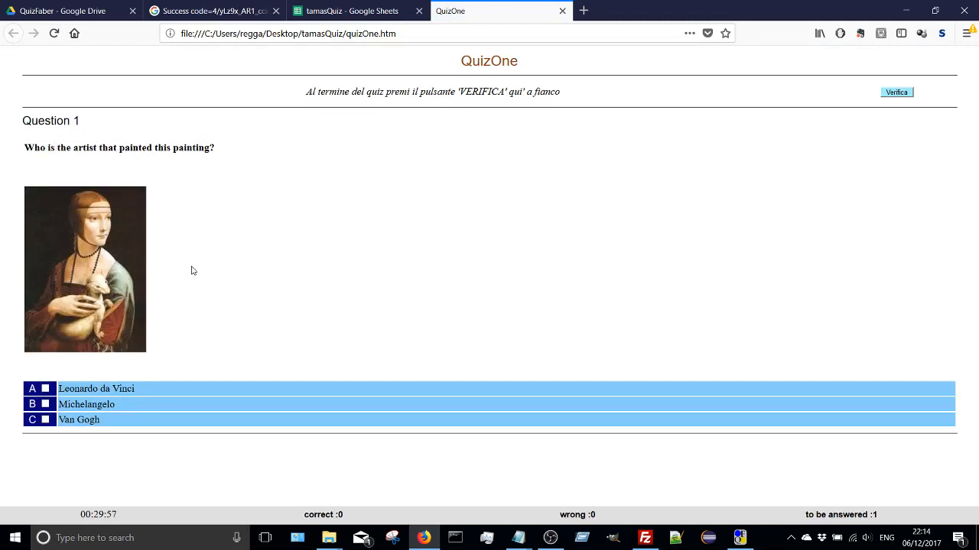
left_click(45, 390)
left_click(895, 92)
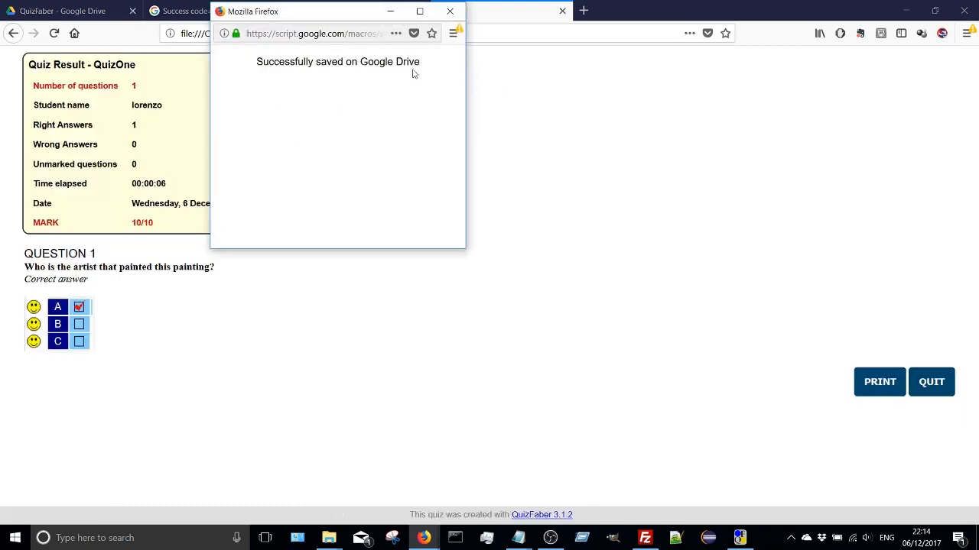
left_click(450, 12)
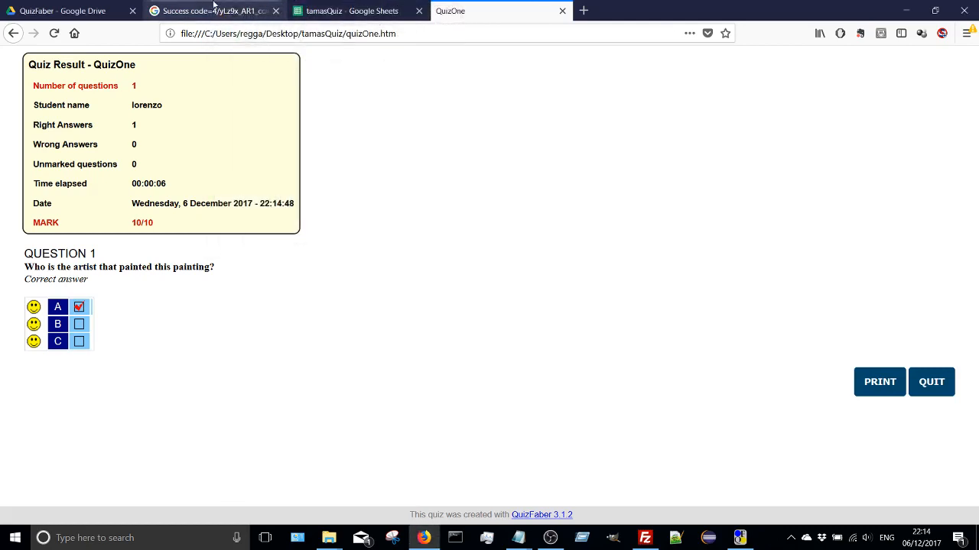
- Compare the QuizOne result page with the row saved in the tamasQuiz Google Sheets spreadsheet
left_click(309, 6)
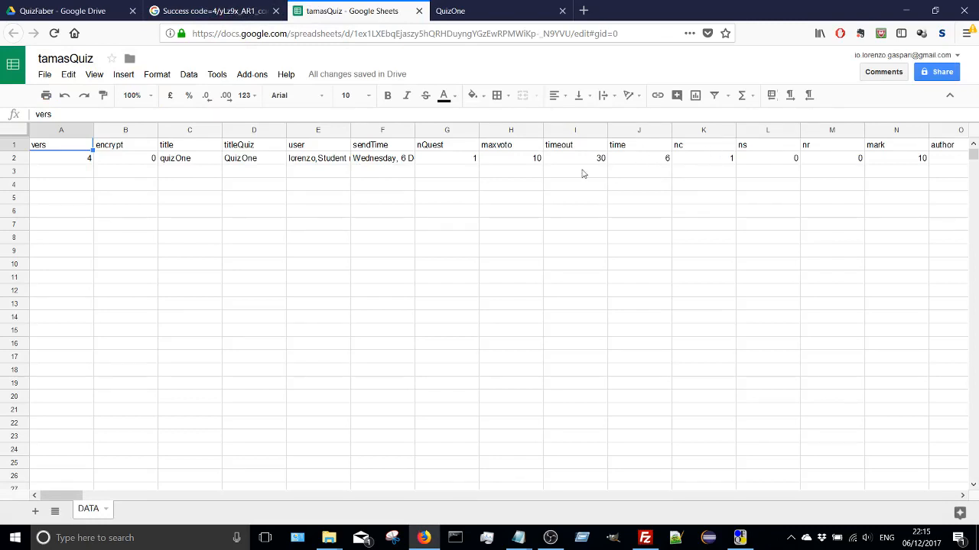
left_click(517, 5)
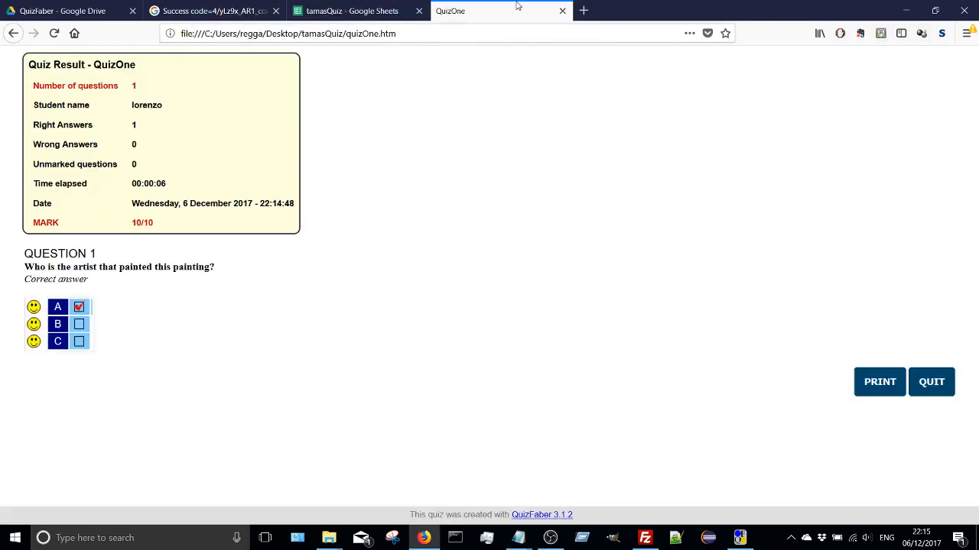
left_click(355, 11)
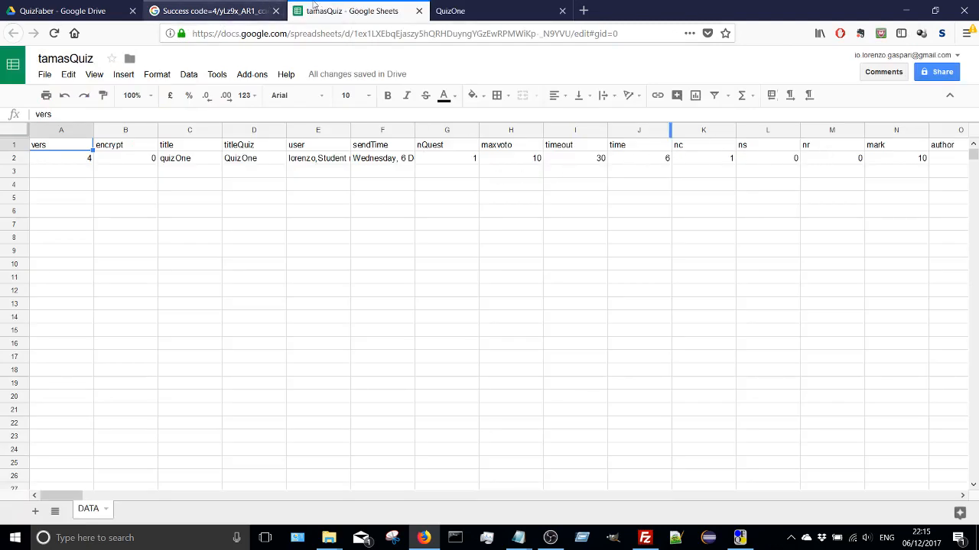
left_click(443, 11)
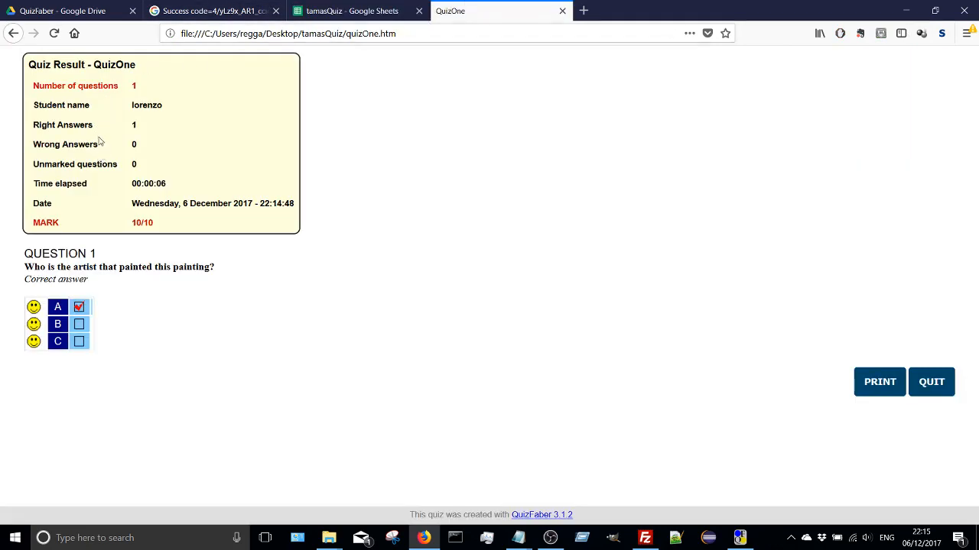
left_click(351, 11)
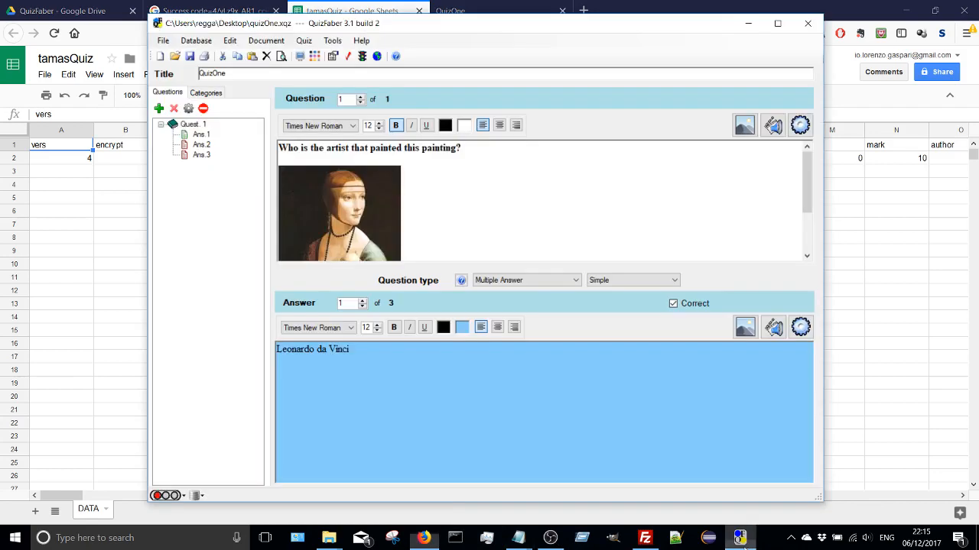
- Switch to QuizFaber and start reading the quiz results from the cloud (Google Drive)
left_click(739, 538)
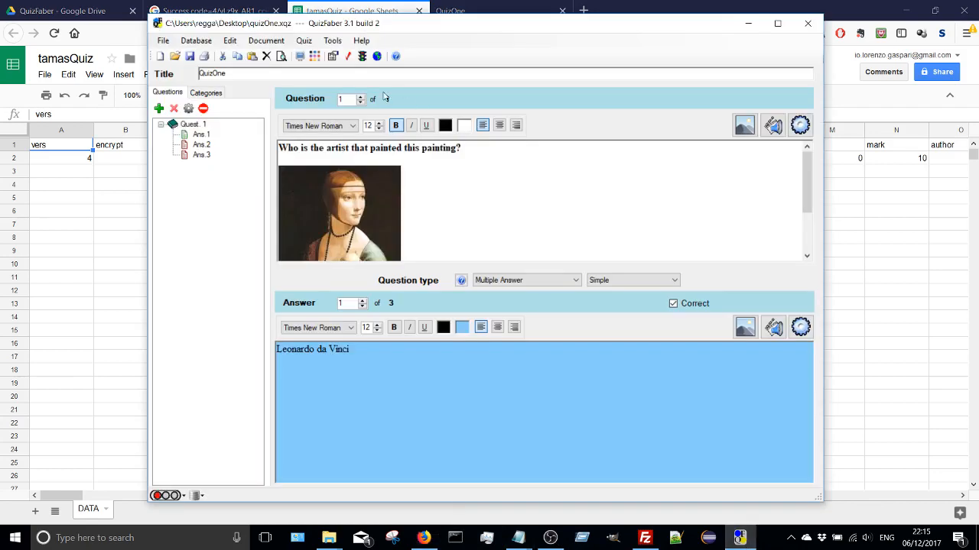
left_click(308, 44)
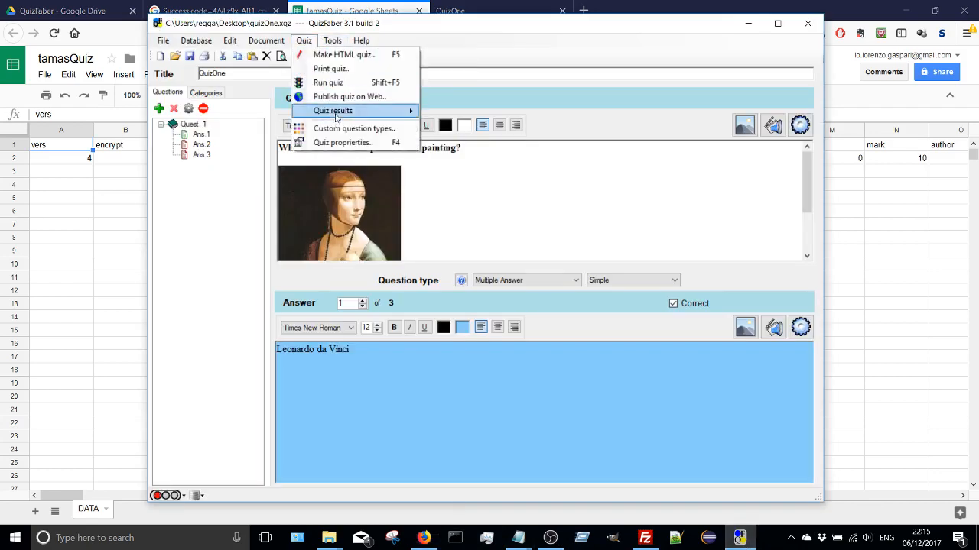
mouse_move(337, 116)
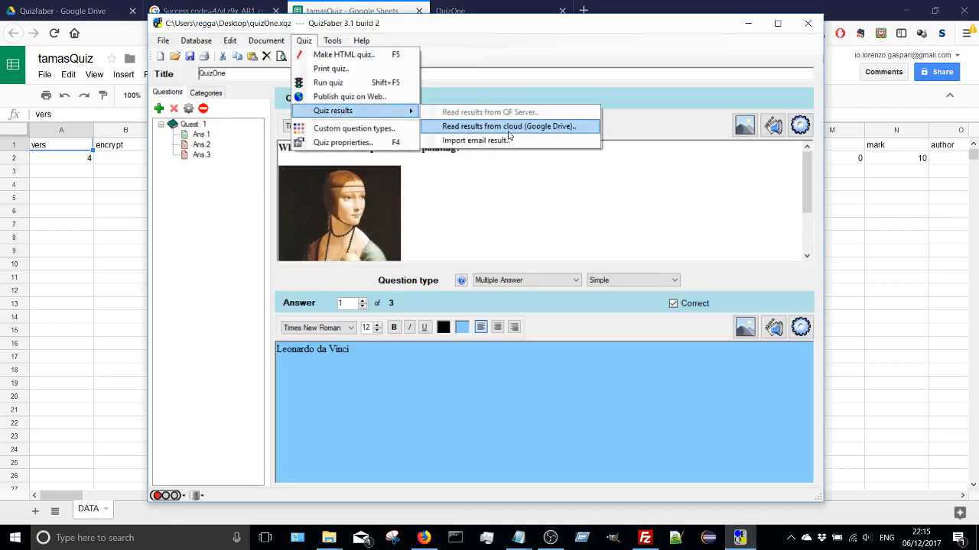
left_click(507, 134)
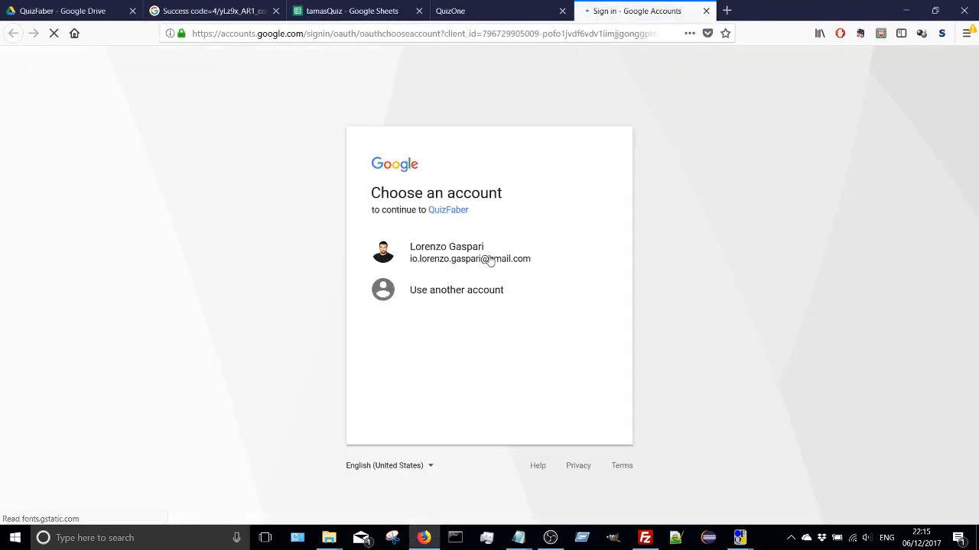
- Authorize QuizFaber with the Google account, copy the access code, and enter it in QuizFaber's Google Drive access dialog
left_click(490, 257)
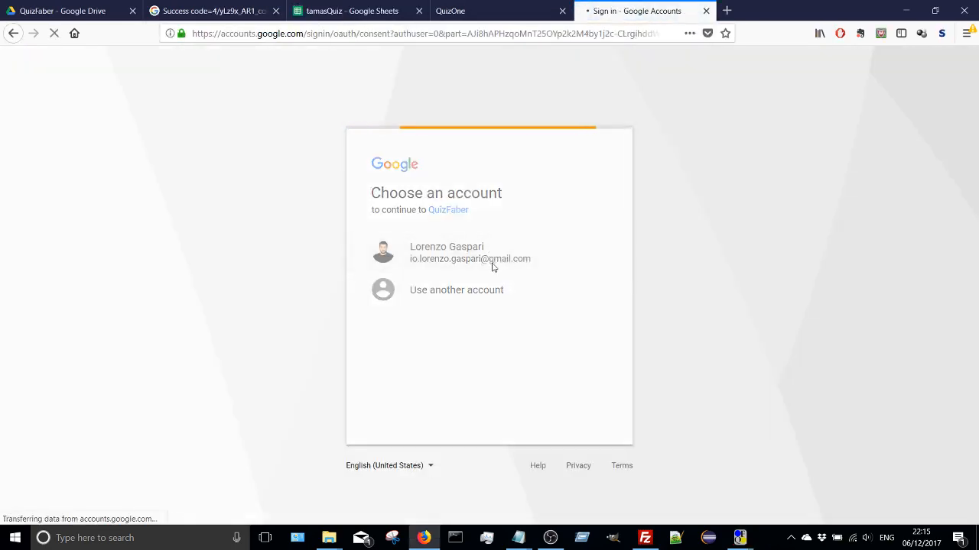
left_click(586, 433)
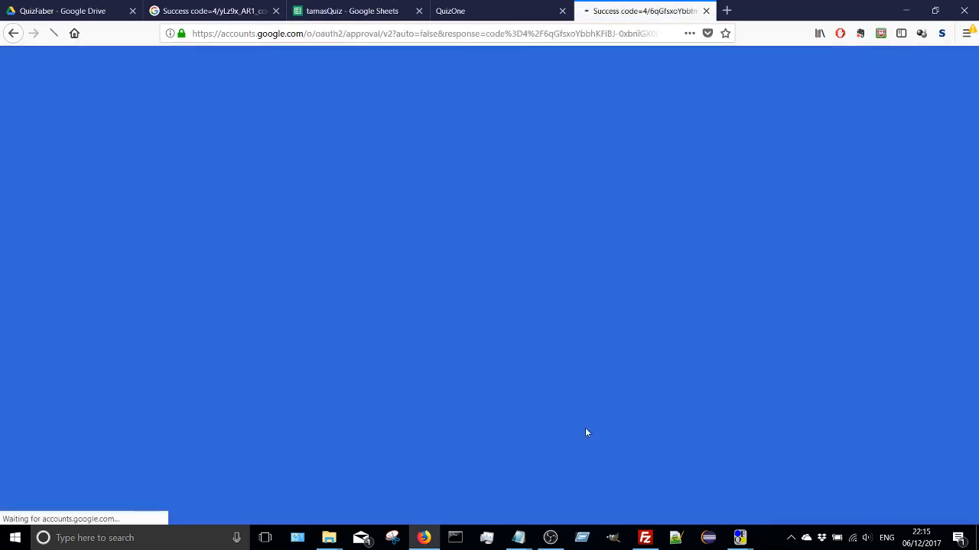
left_click_drag(255, 180, 27, 168)
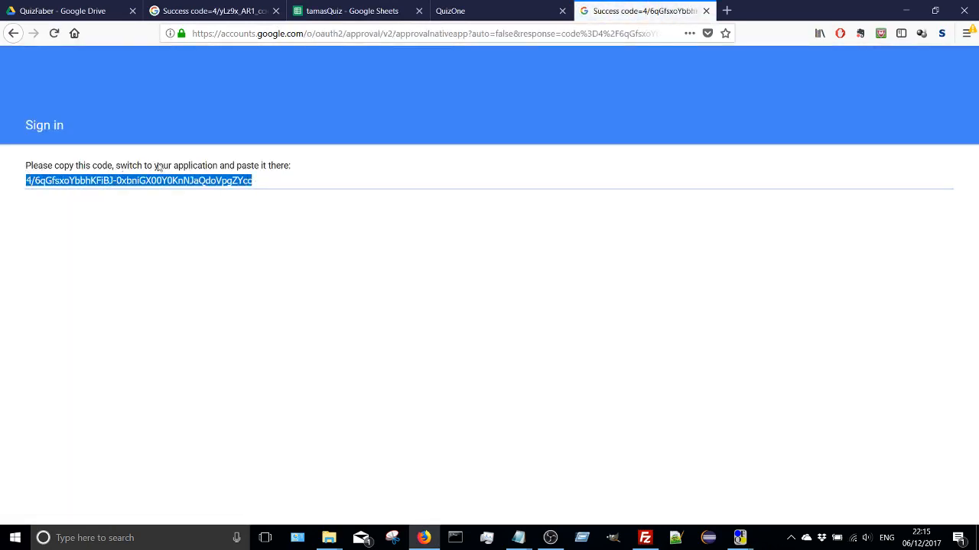
left_click(906, 10)
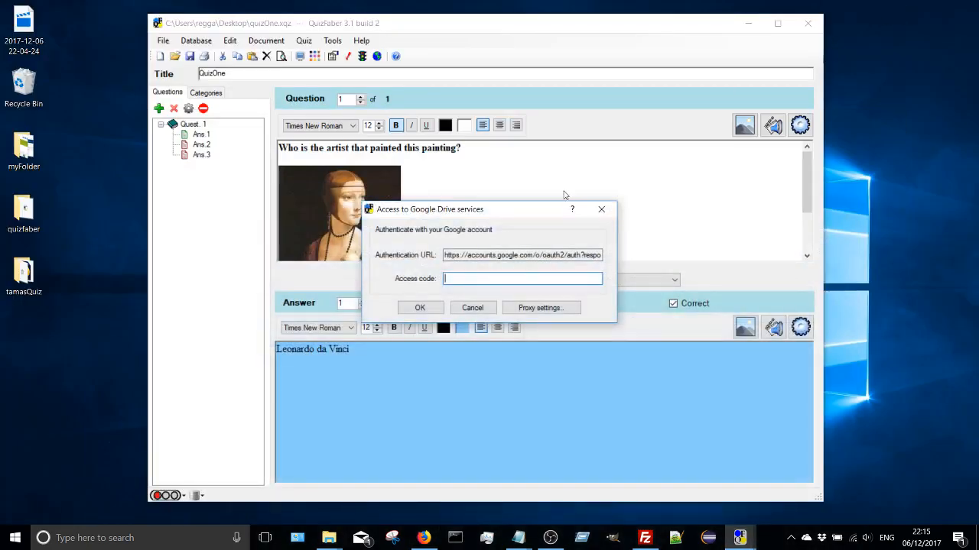
key("ctrl+v")
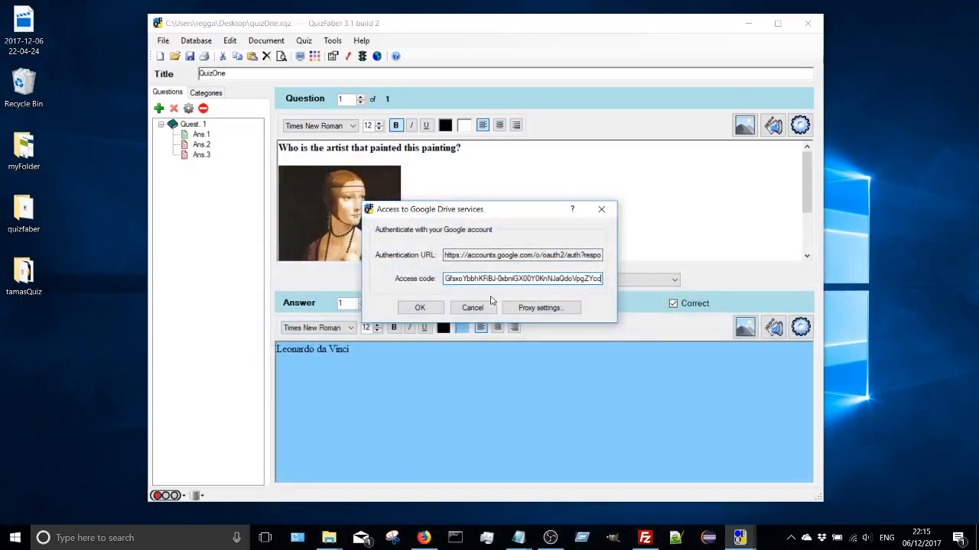
left_click(420, 307)
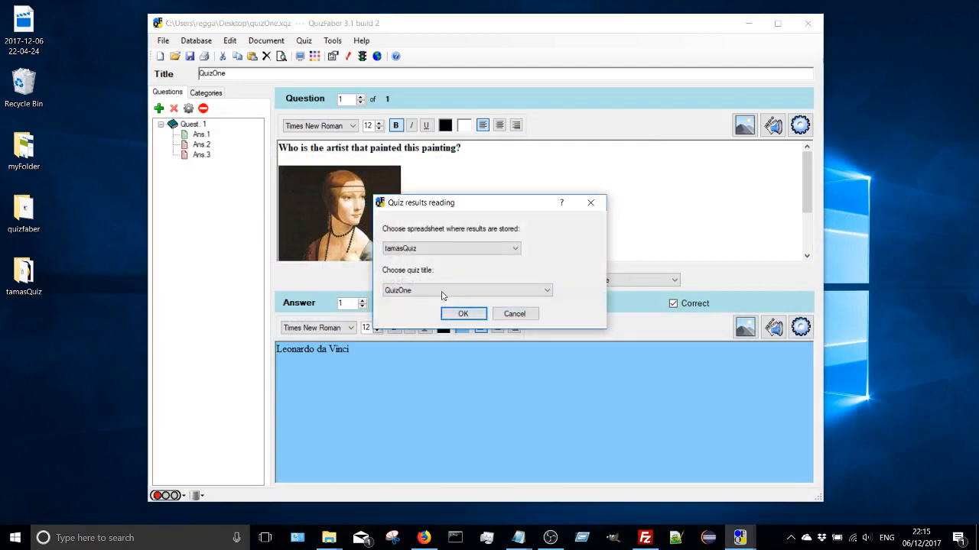
- Read the QuizOne results from the tamasQuiz spreadsheet, review the student's entry, and close the results list
left_click(425, 291)
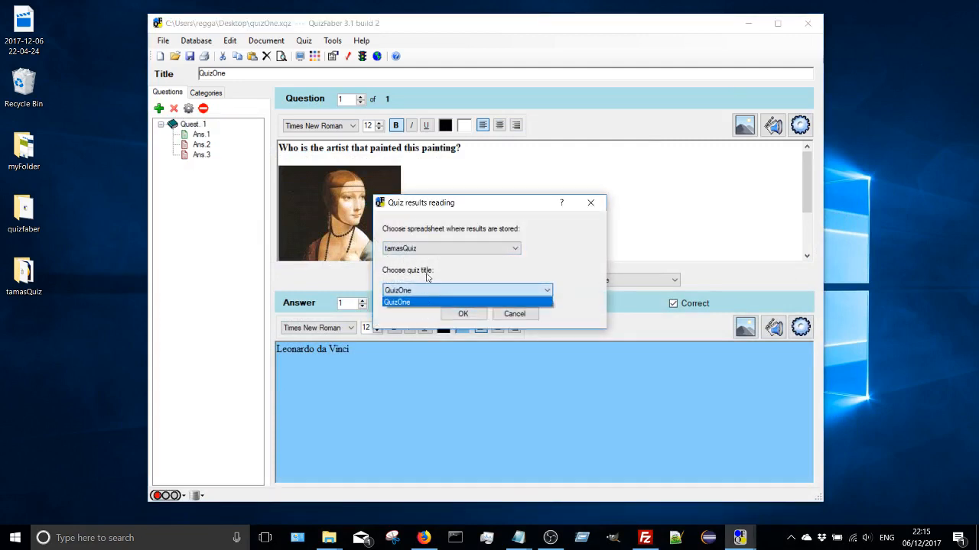
left_click(433, 253)
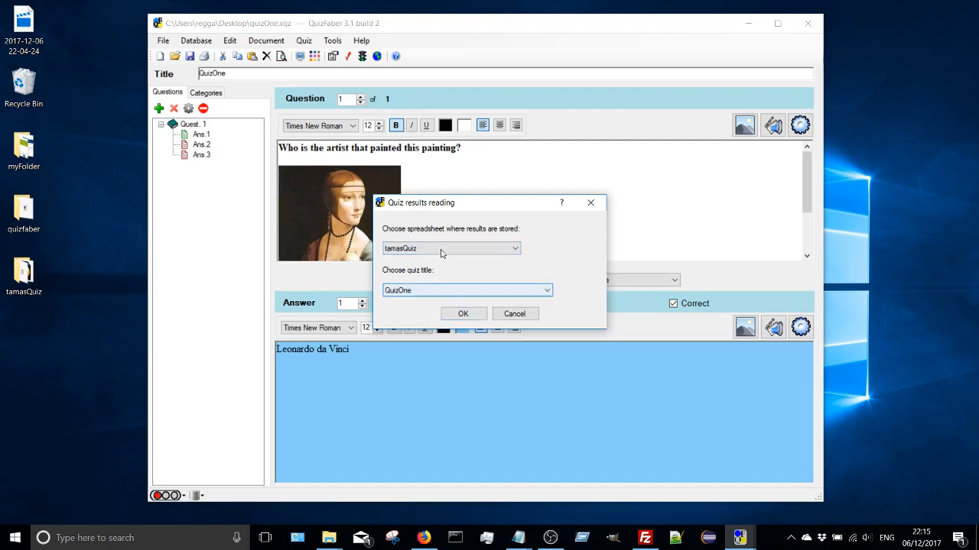
left_click(426, 291)
left_click(428, 299)
left_click(463, 314)
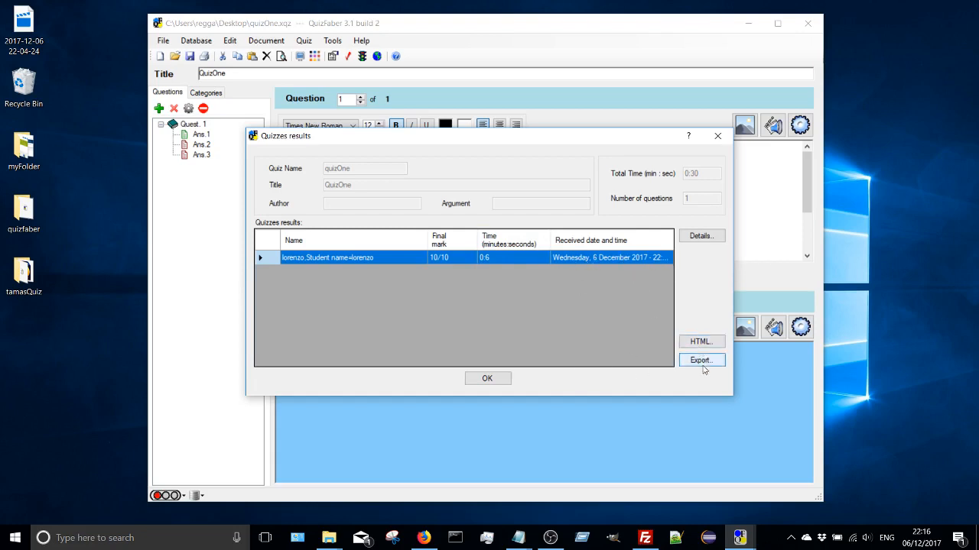
left_click(472, 378)
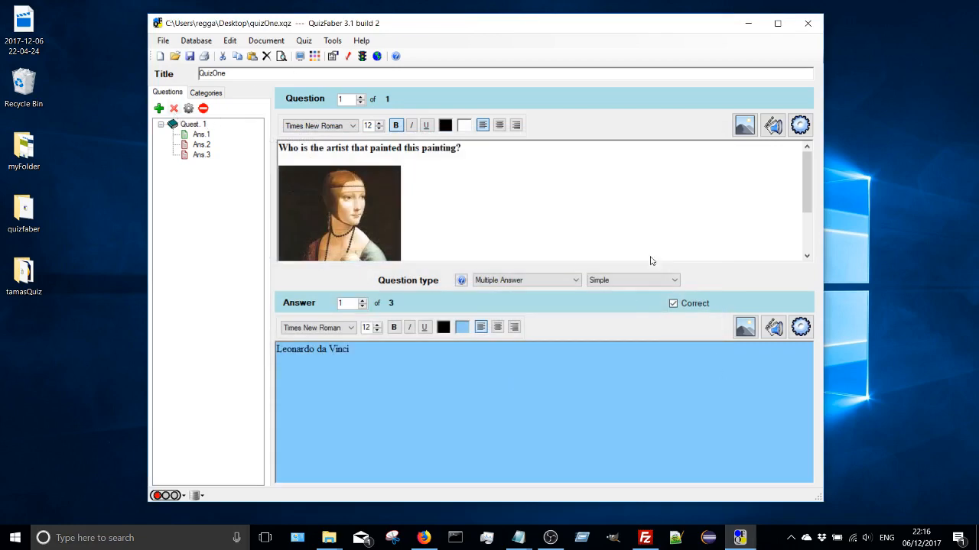
- Open the tamasQuiz folder on the desktop, review all its quiz files, and minimize the QuizFaber window
double_click(24, 274)
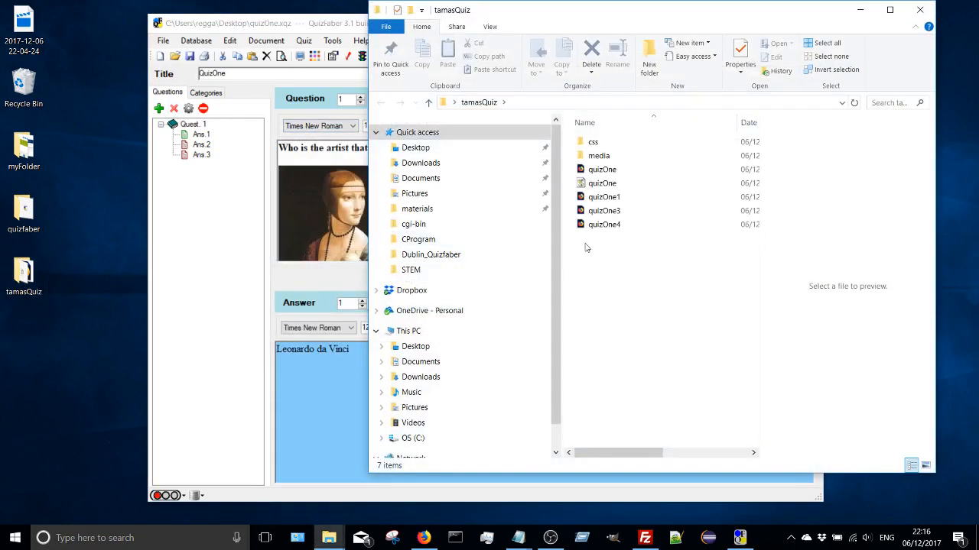
left_click_drag(614, 294, 611, 138)
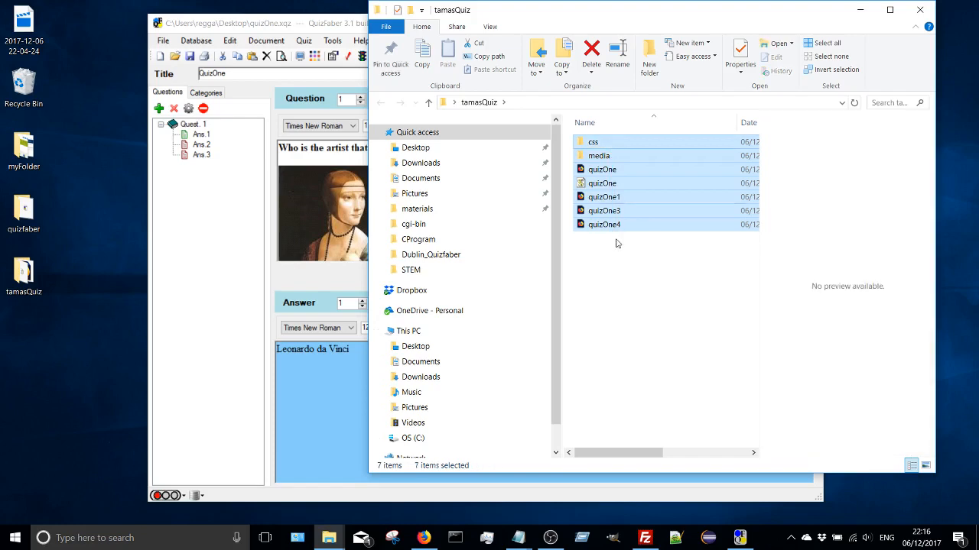
left_click(310, 26)
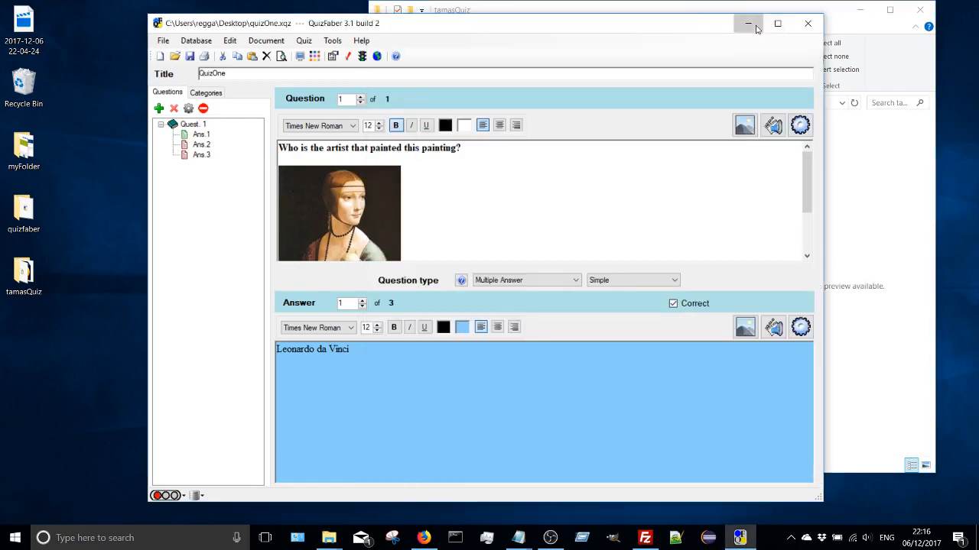
left_click(761, 23)
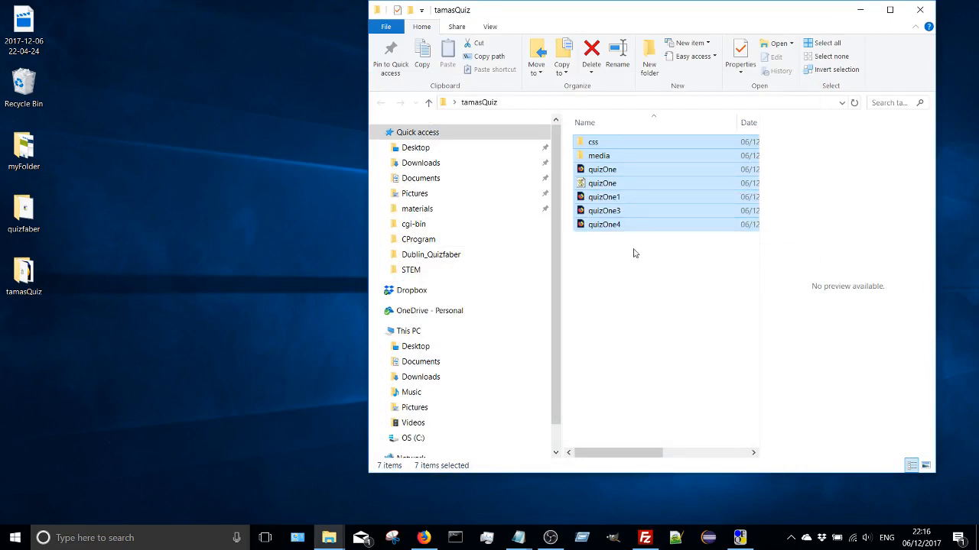
left_click(24, 274)
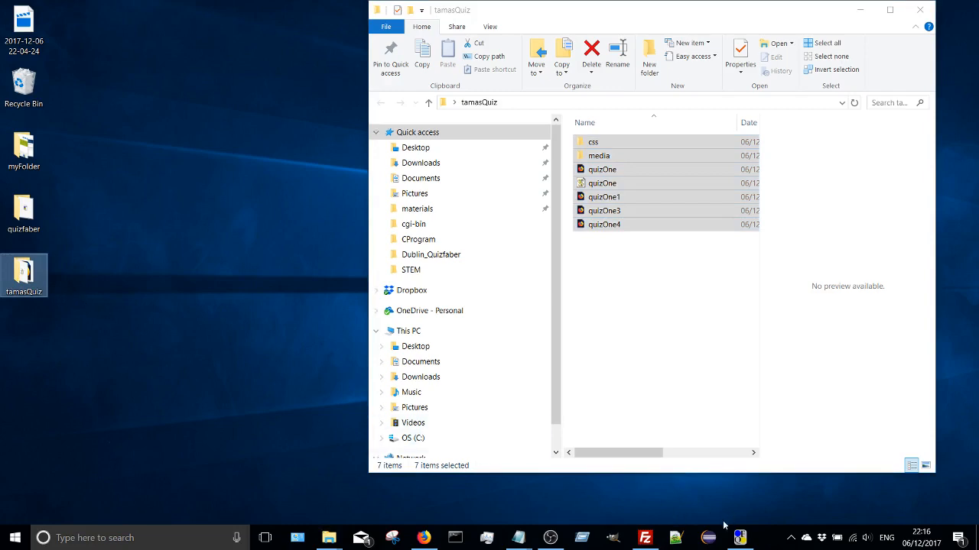
- Switch to FileZilla and upload the desktop tamasQuiz folder into the personal website's root folder on the FTP server
left_click(645, 537)
left_click(514, 176)
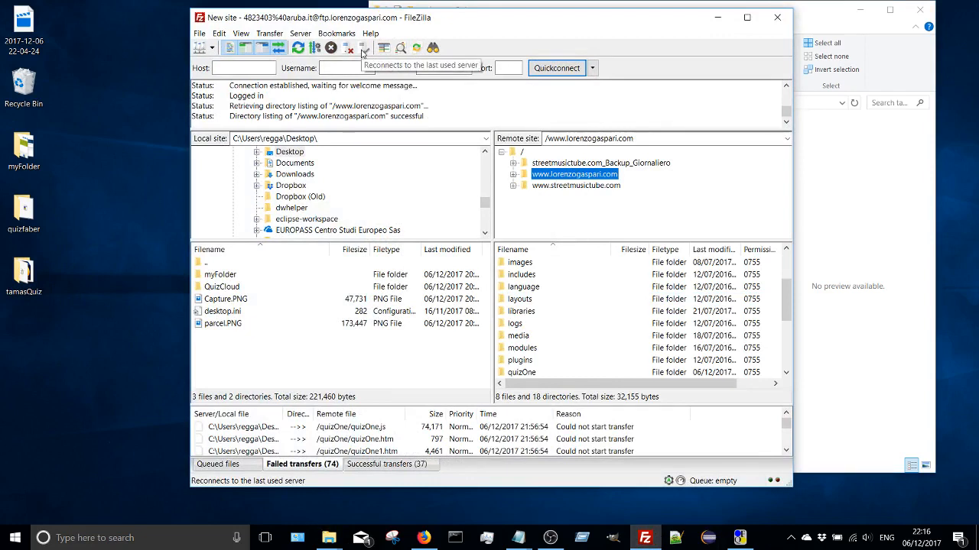
left_click(579, 187)
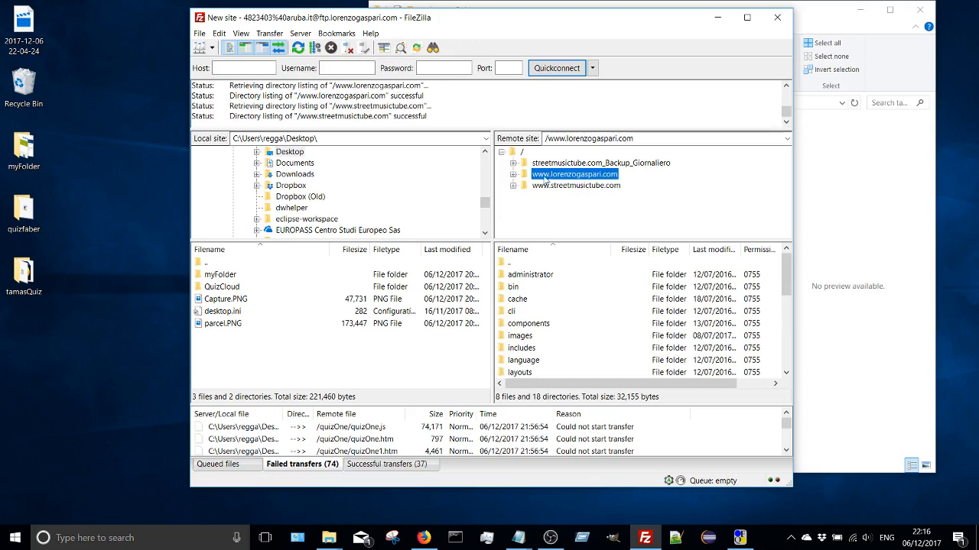
double_click(544, 176)
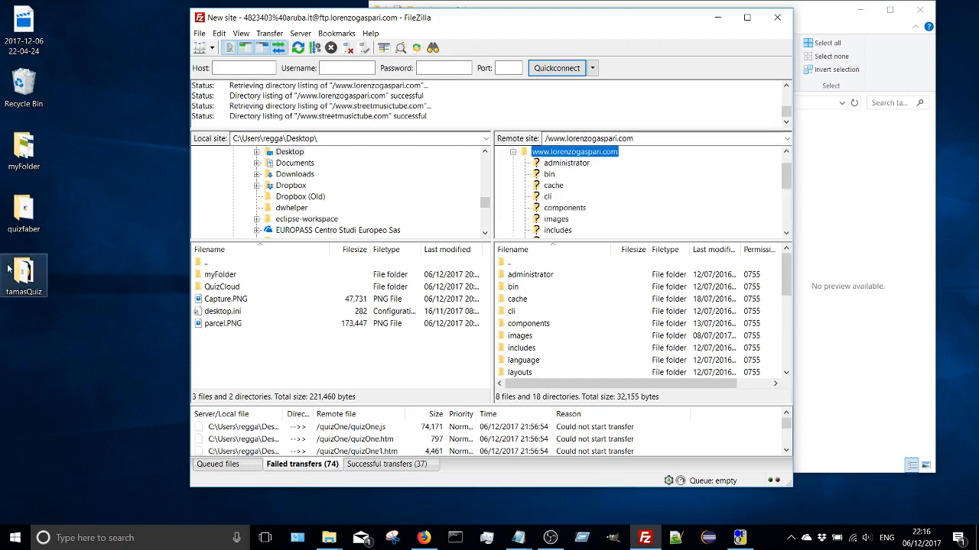
left_click_drag(9, 270, 609, 179)
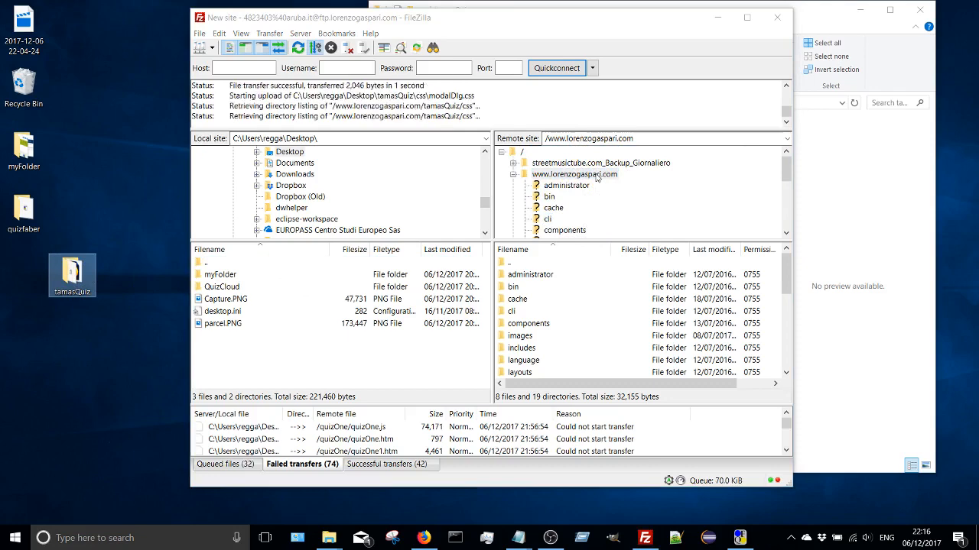
- Open the uploaded tamasQuiz folder on the remote site and copy the URL of quizOne.htm to the clipboard
left_click(597, 177)
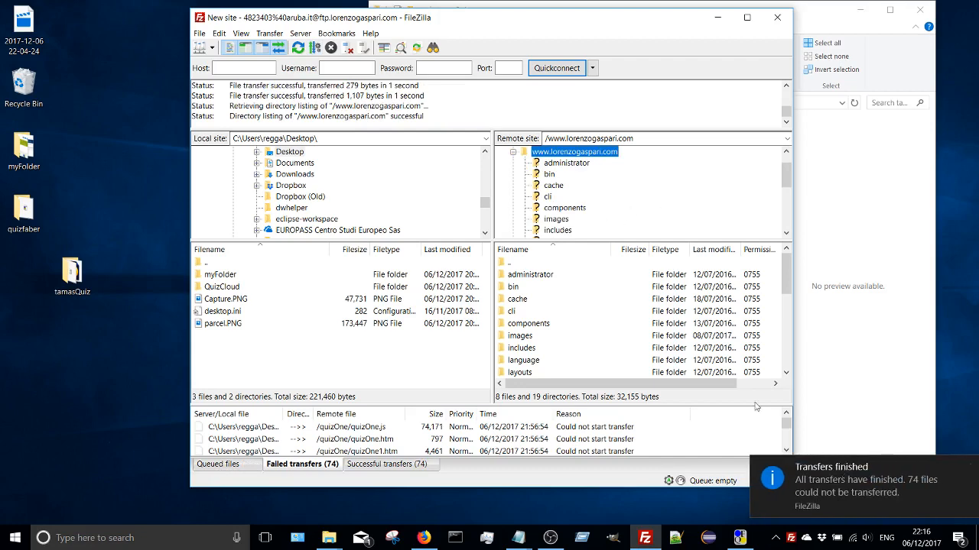
scroll(575, 187, "down", 5)
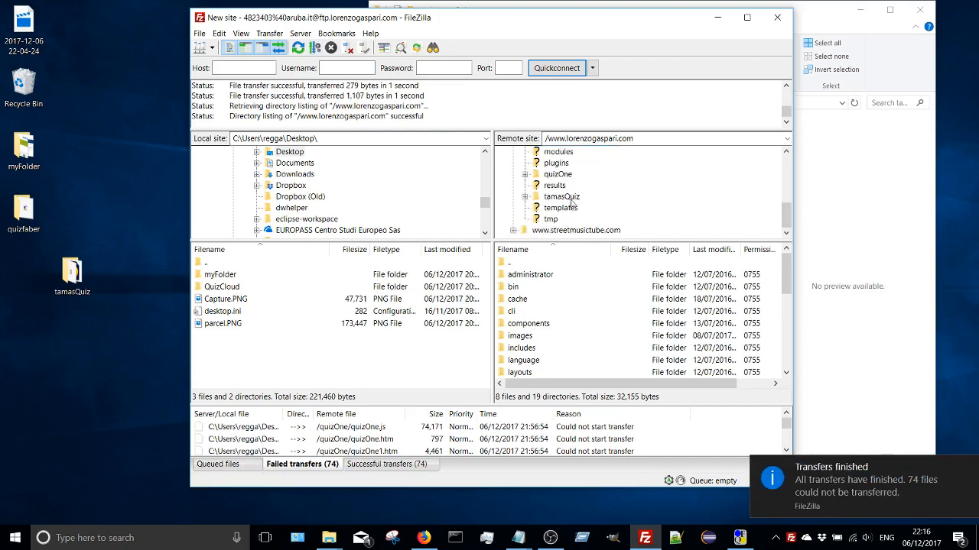
left_click(571, 201)
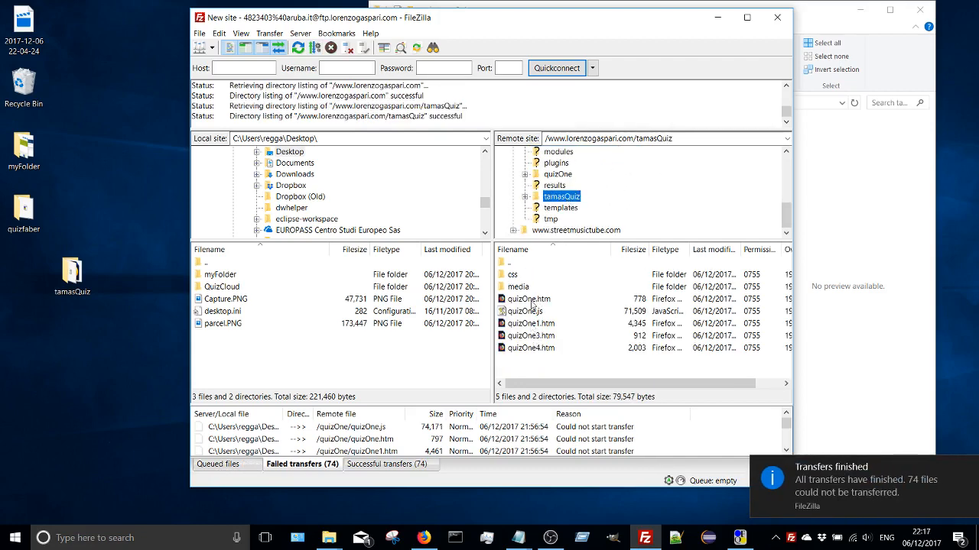
left_click(535, 301)
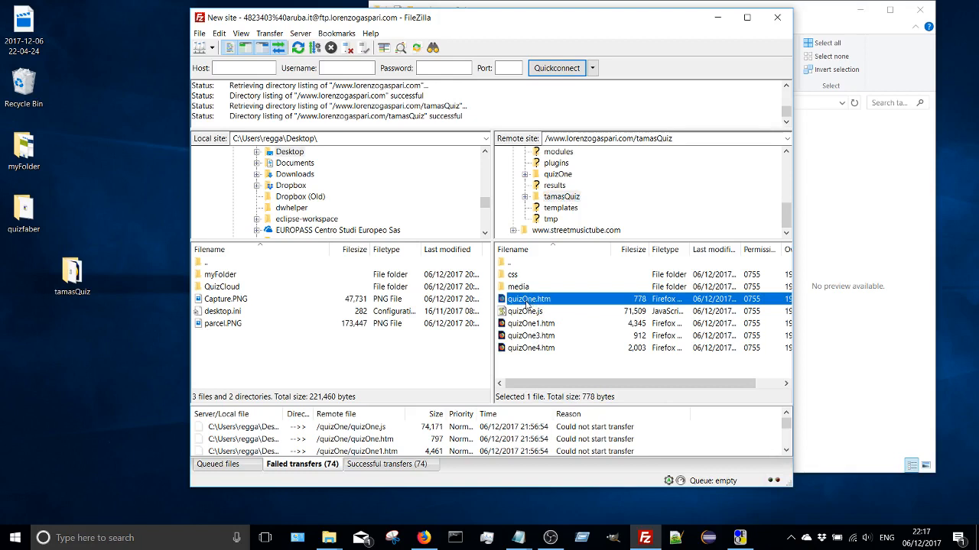
right_click(526, 305)
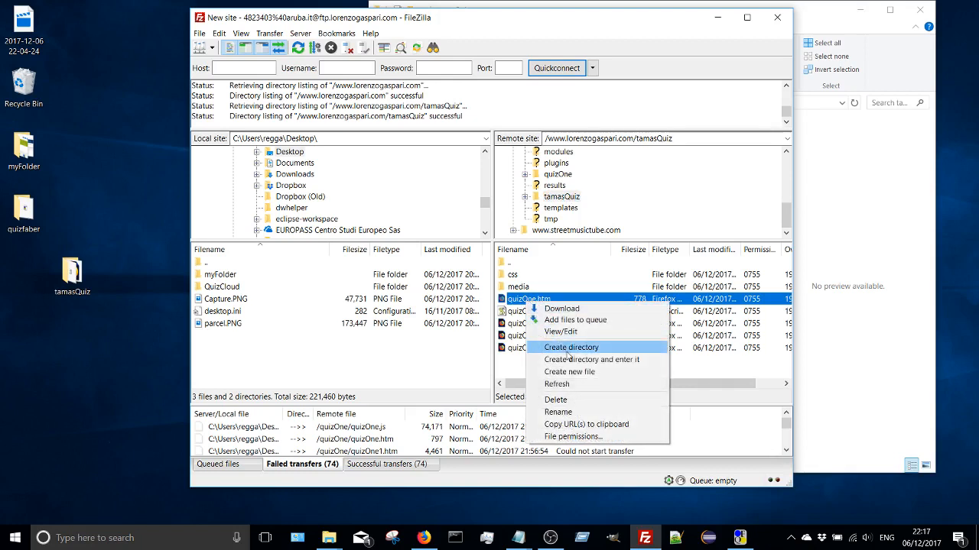
left_click(598, 425)
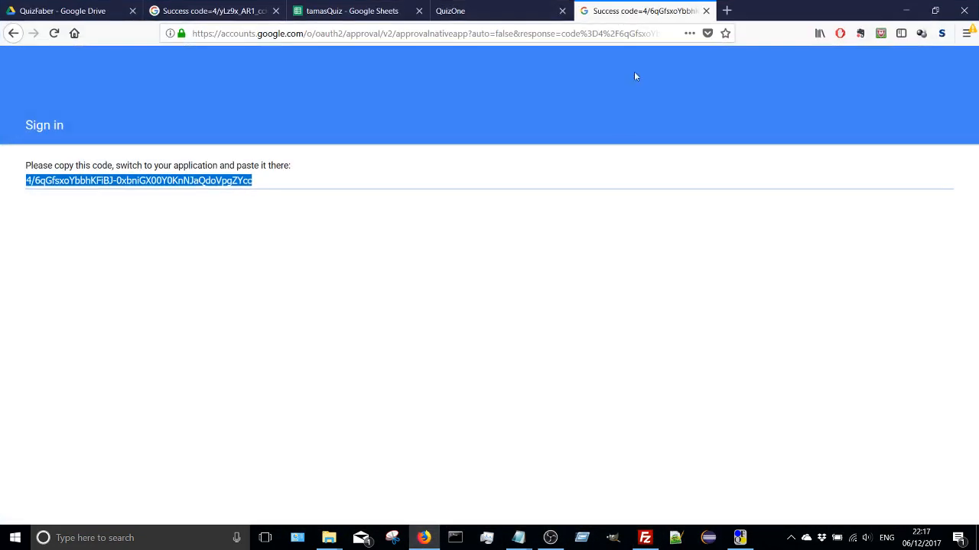
- Launch Google Chrome through a Windows search for "ch" and check which profile is signed in
left_click(422, 538)
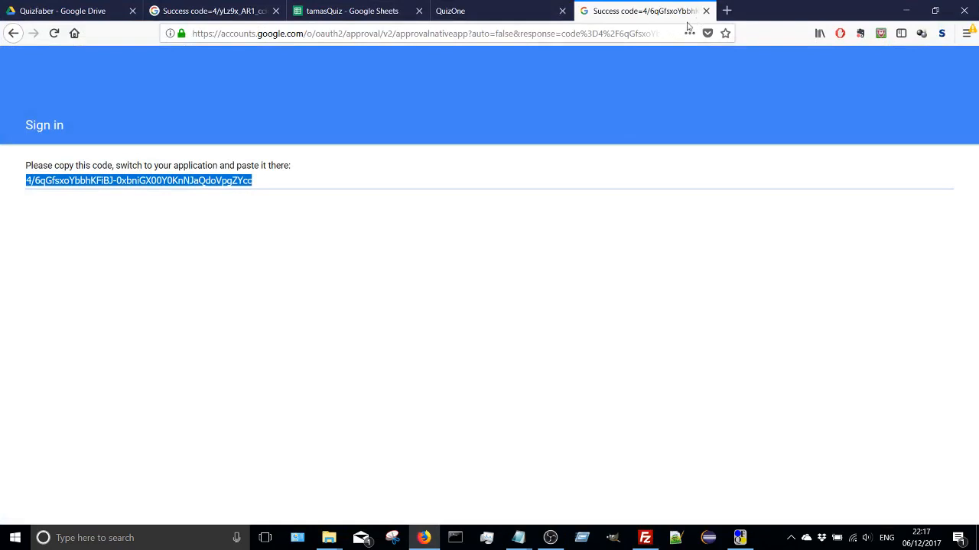
left_click(151, 547)
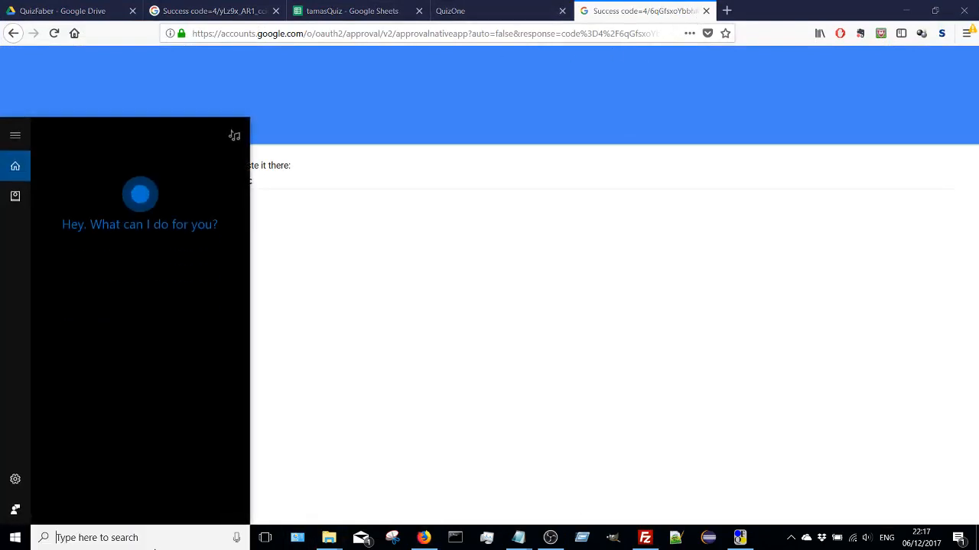
type("ch")
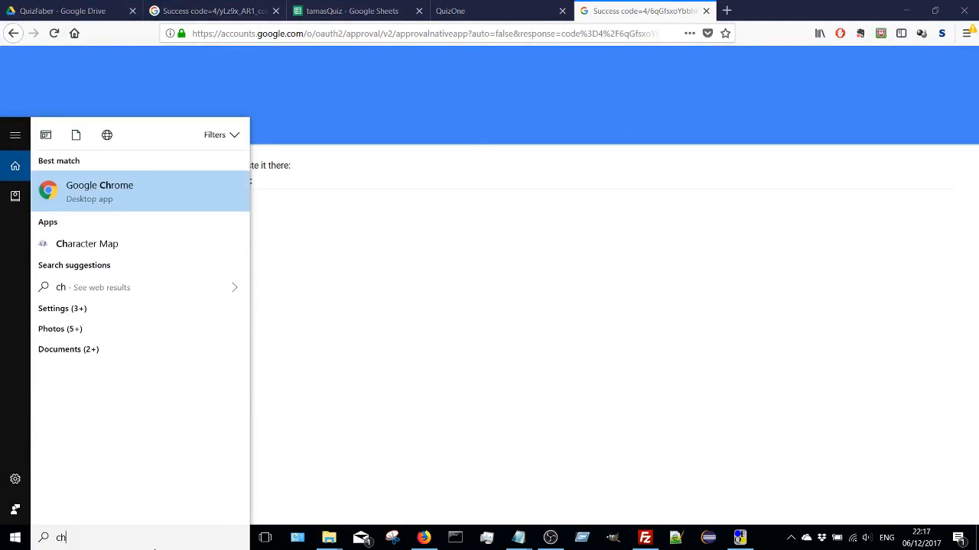
key("Return")
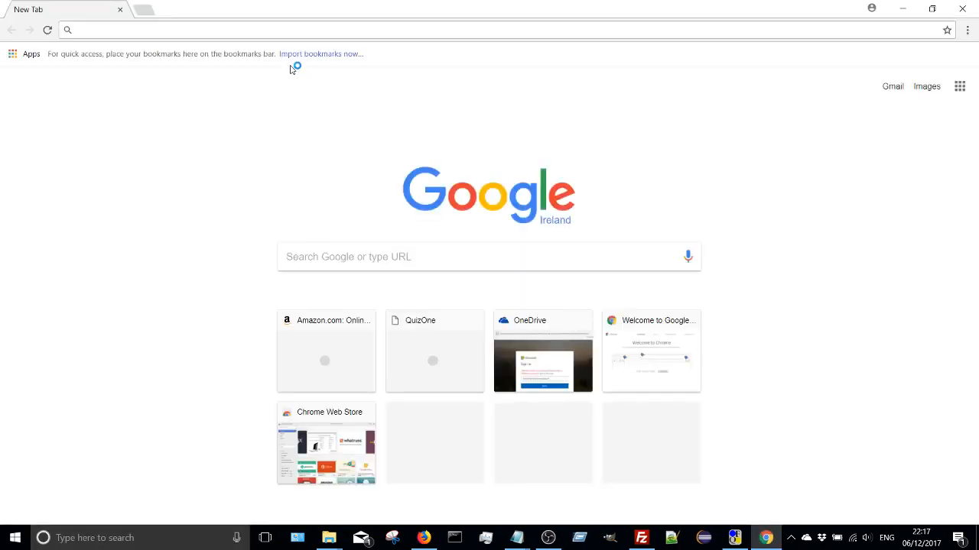
left_click(871, 8)
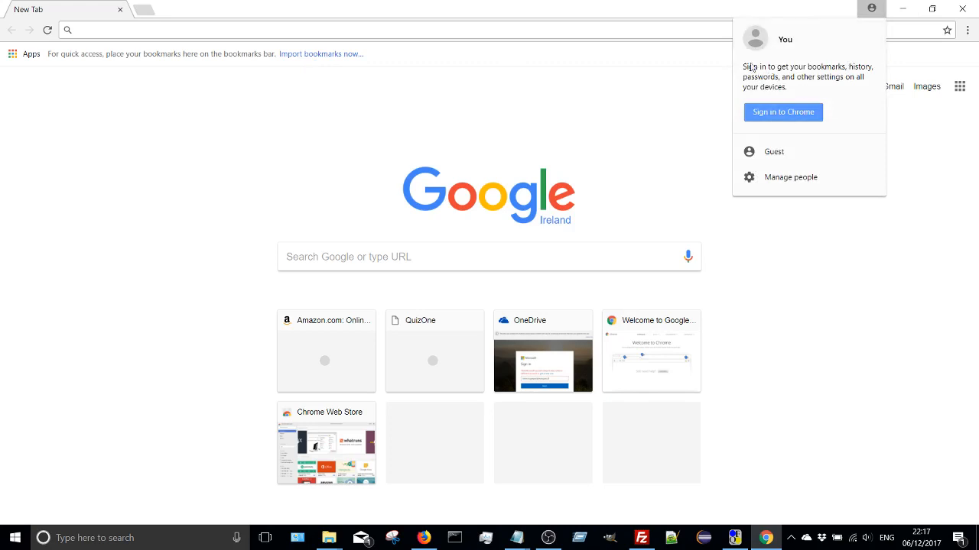
- Paste the copied quizOne.htm URL in Chrome, remove the FTP login and host prefix, and load the website address ending in /tamasQuiz/quizOne.htm
left_click(147, 34)
right_click(165, 31)
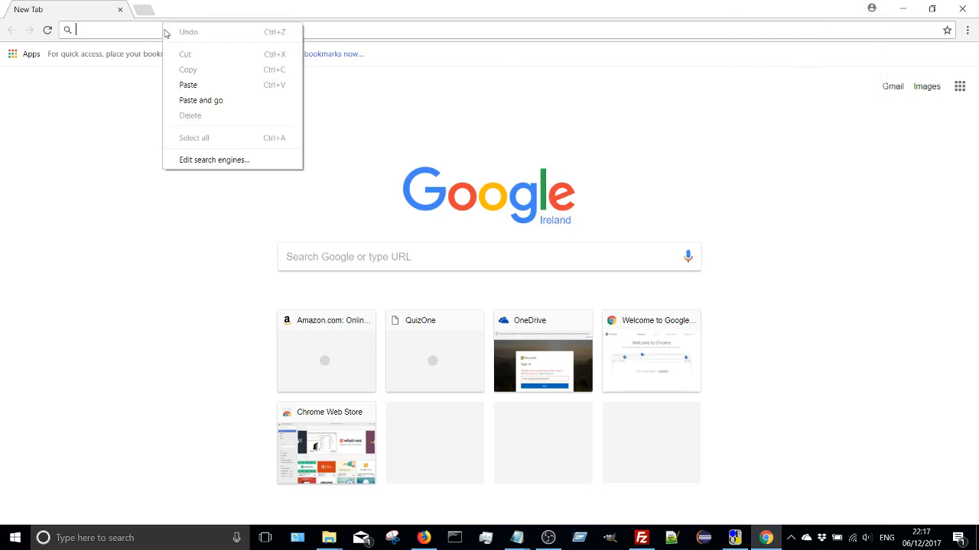
left_click(185, 85)
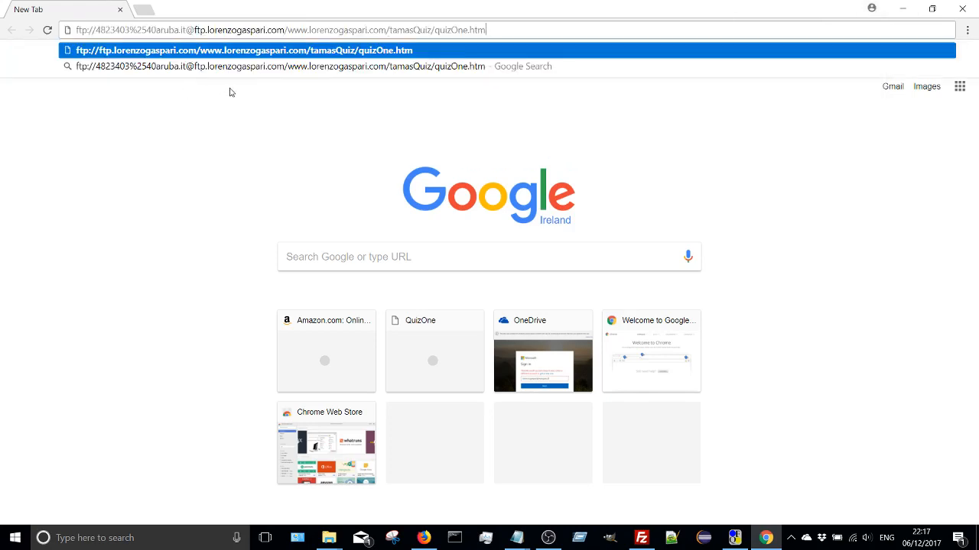
left_click_drag(287, 30, 73, 30)
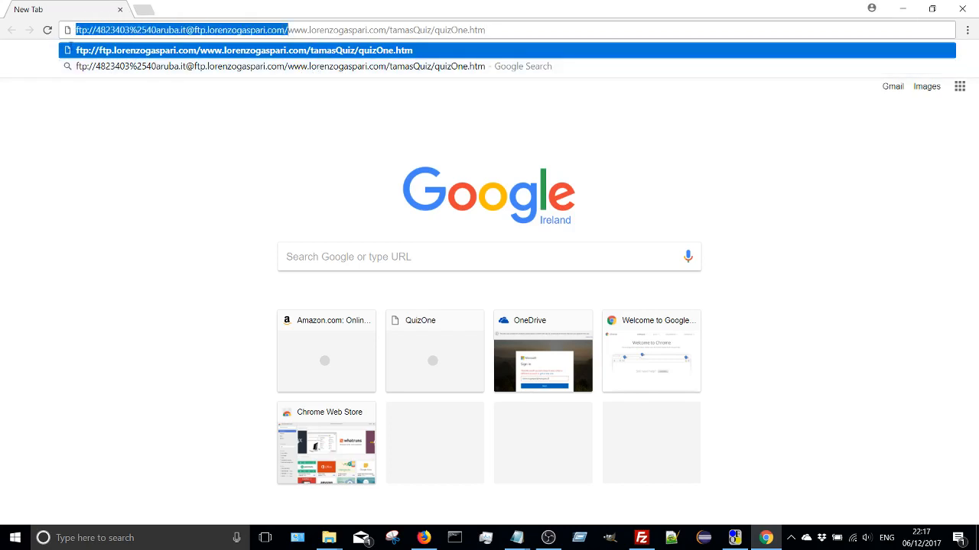
key("BackSpace")
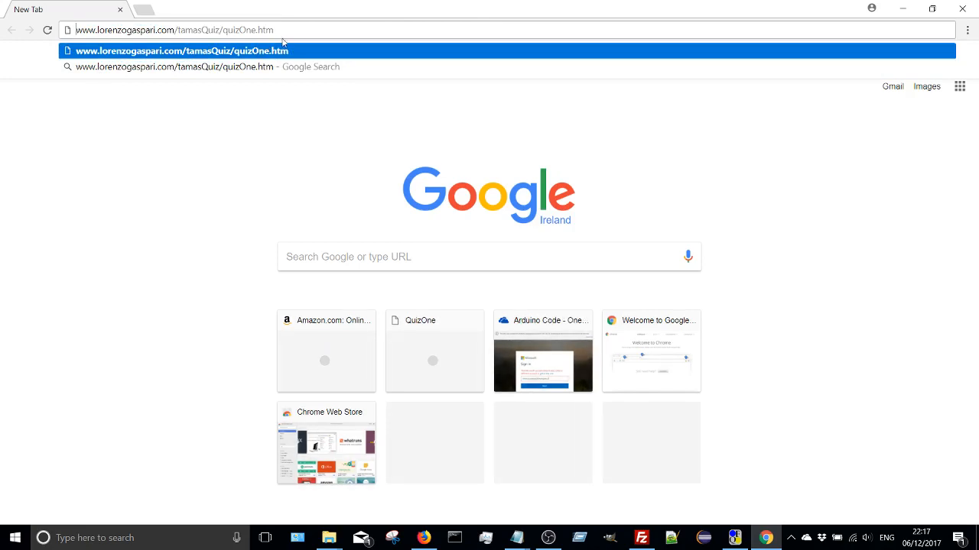
key("Return")
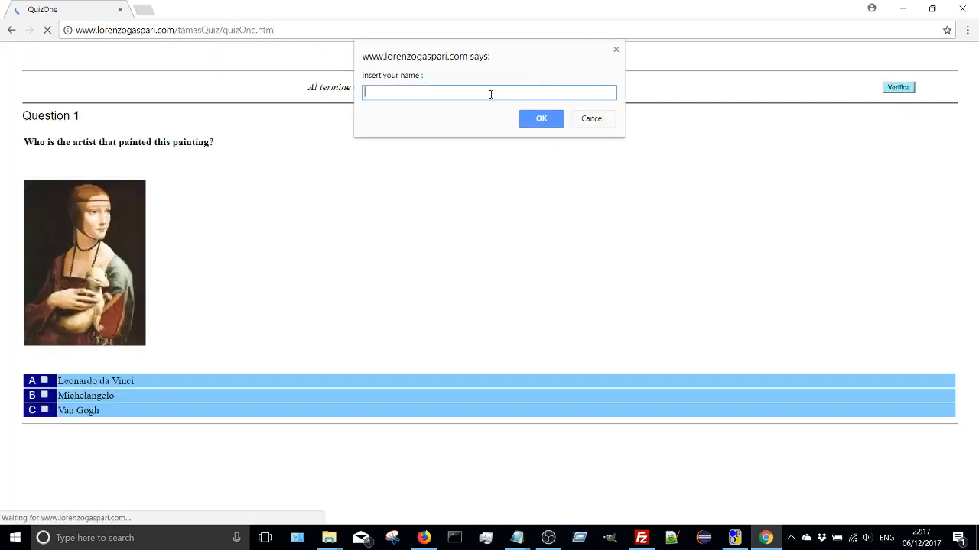
- Enter the student's name, answer Question 1 with Leonardo da Vinci, and submit the online quiz for verification
type("lorenzo")
left_click(541, 120)
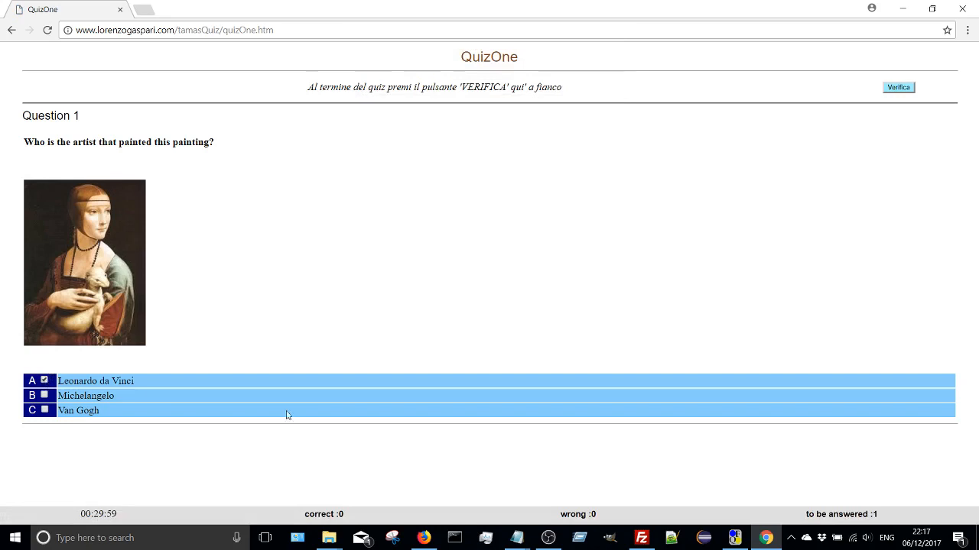
left_click(907, 88)
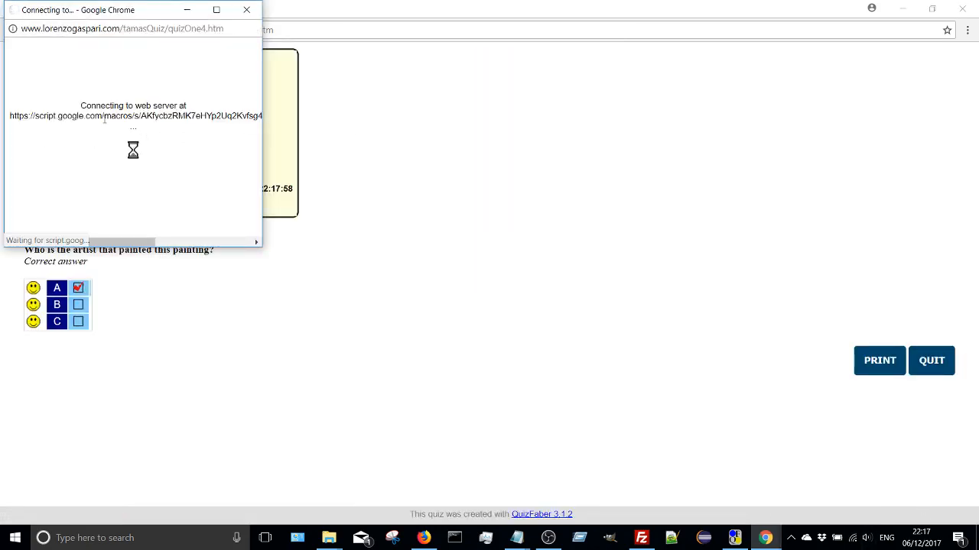
- Check the quiz result page and the Google Drive save message, and switch to Firefox to view the tamasQuiz spreadsheet's rows
left_click(187, 9)
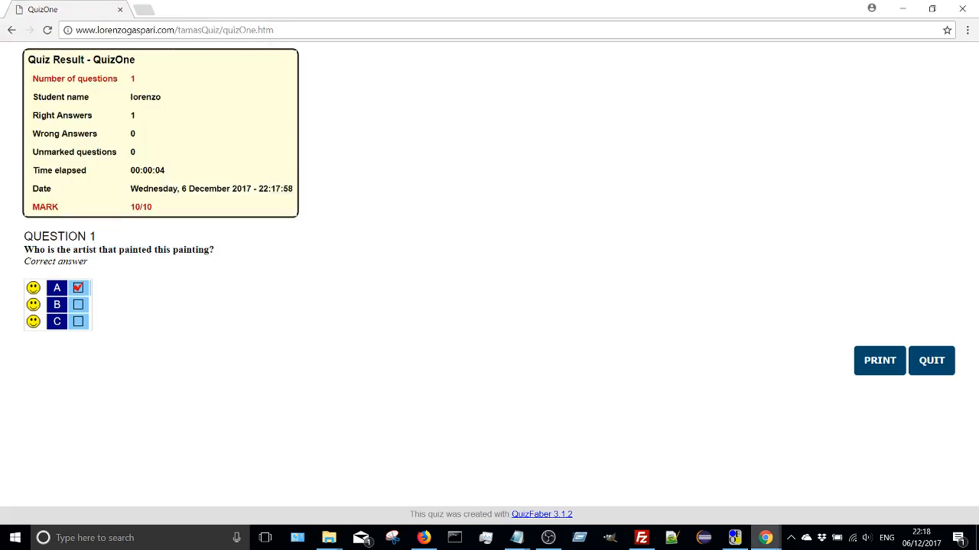
left_click(791, 537)
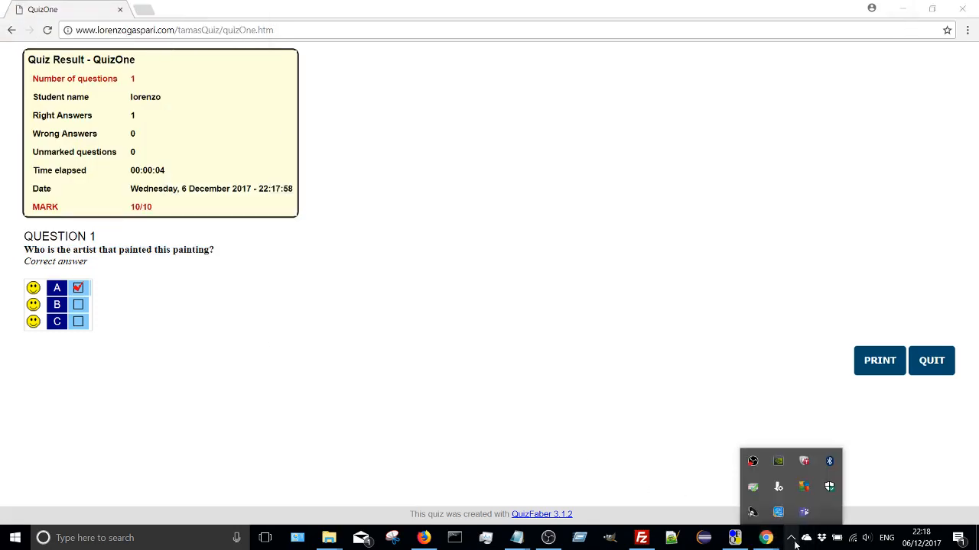
mouse_move(765, 538)
left_click(835, 474)
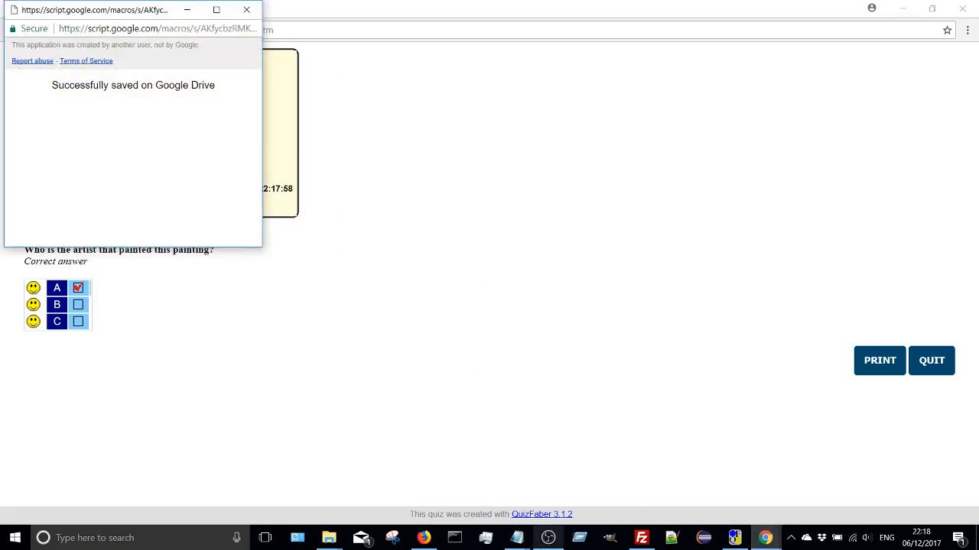
left_click(423, 537)
left_click(377, 12)
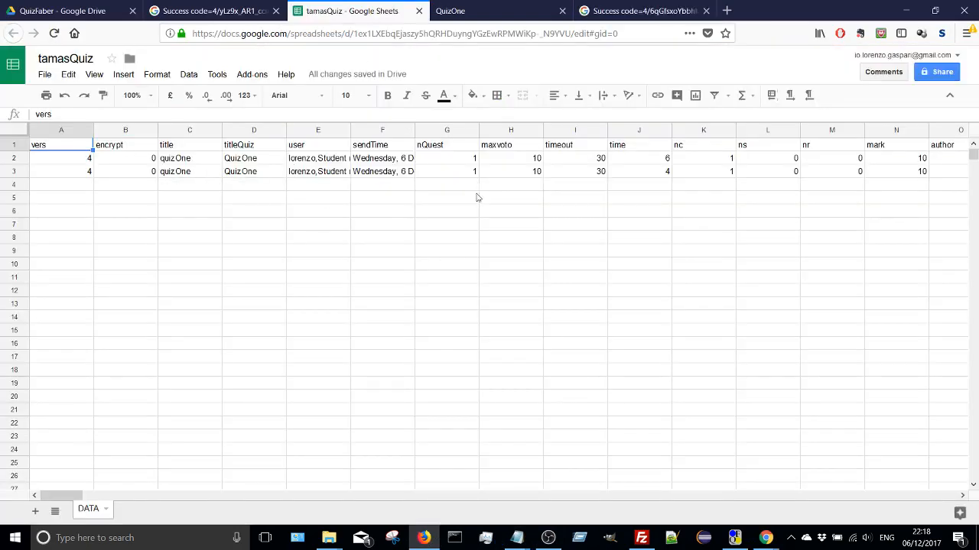
- Switch to QuizFaber, start retrieving the quiz results from Google Drive, and grant the requested access with the signed-in Google account
left_click(734, 537)
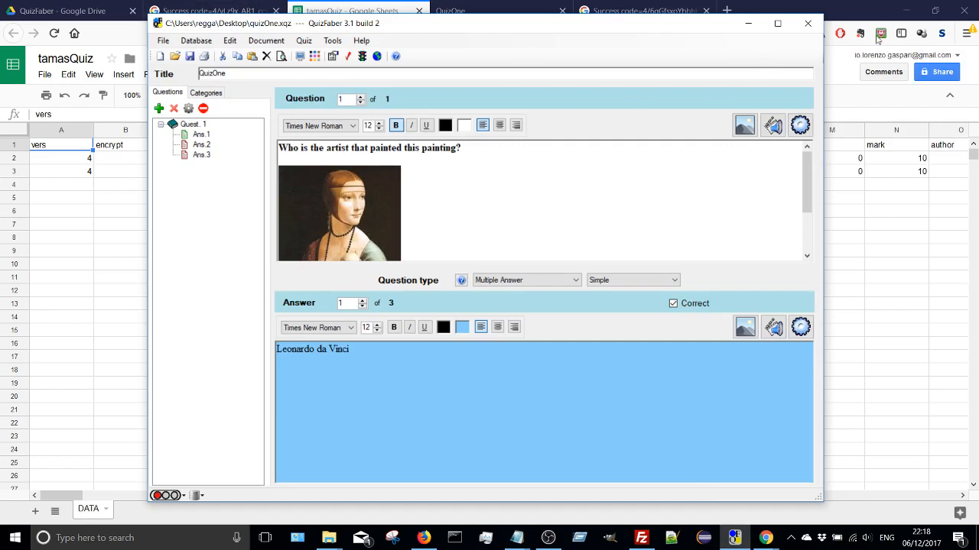
left_click(303, 40)
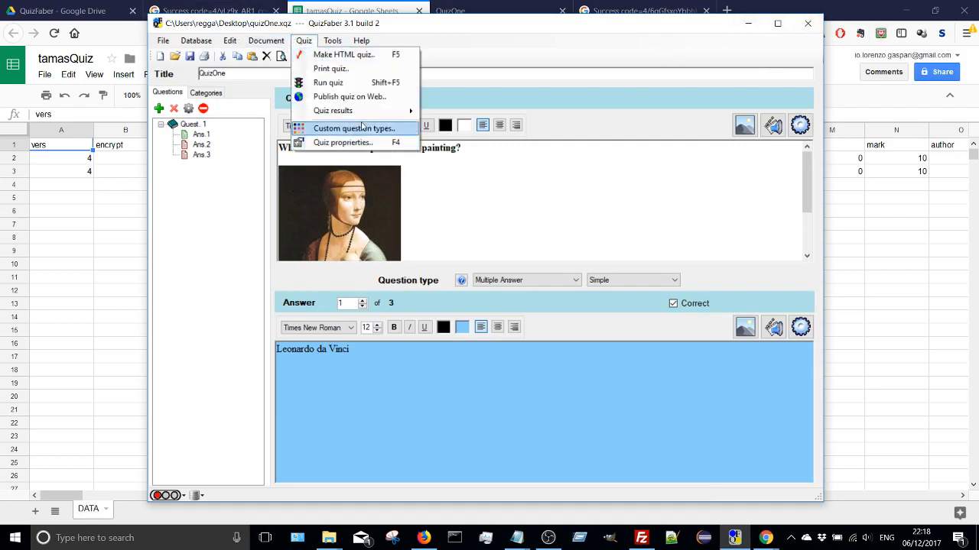
mouse_move(361, 111)
left_click(472, 130)
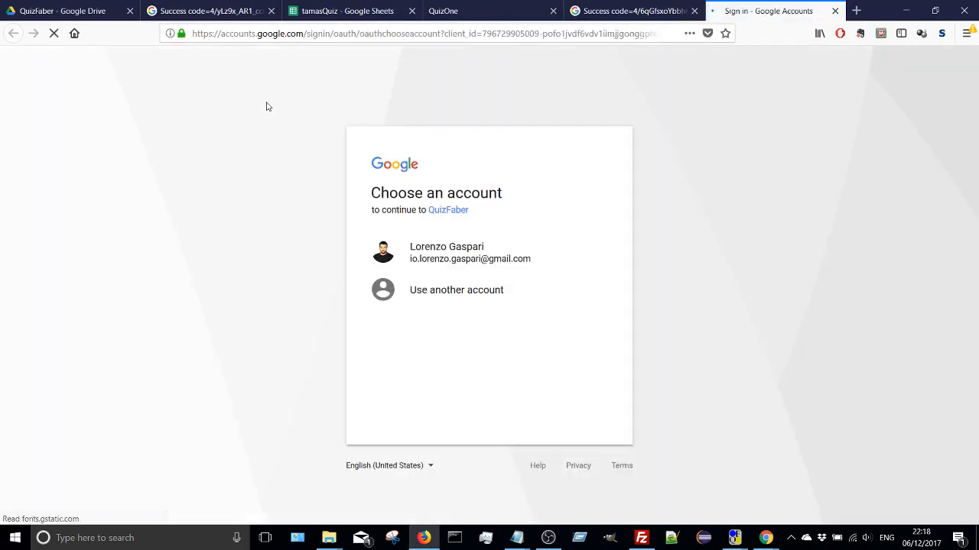
left_click(462, 263)
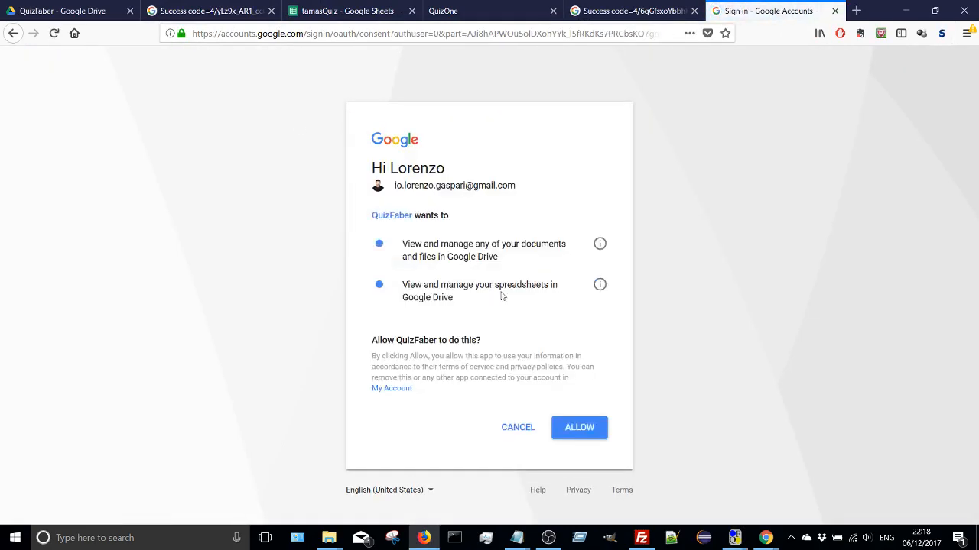
left_click(600, 426)
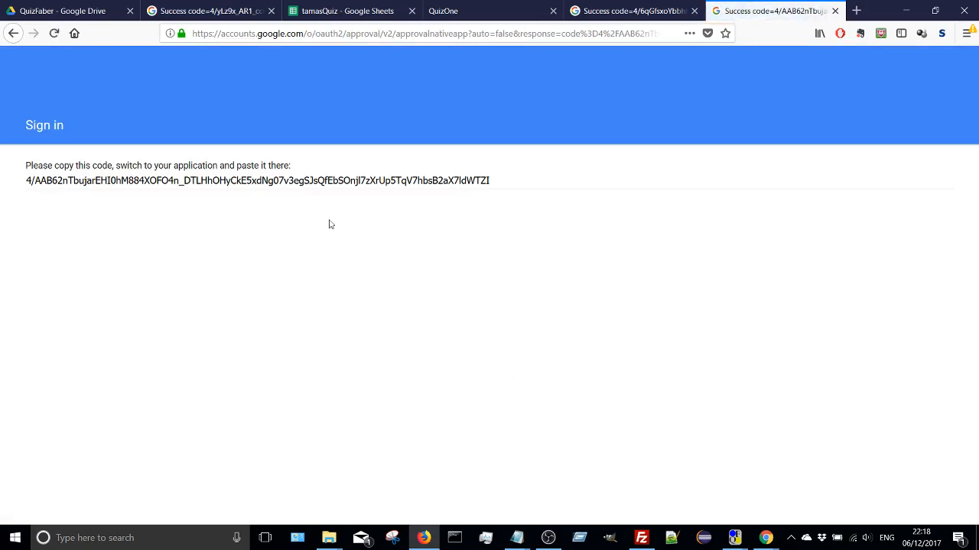
- Copy the authorization code from the Google sign-in page and submit it as the access code in QuizFaber's Google Drive authentication
left_click_drag(504, 186, 44, 177)
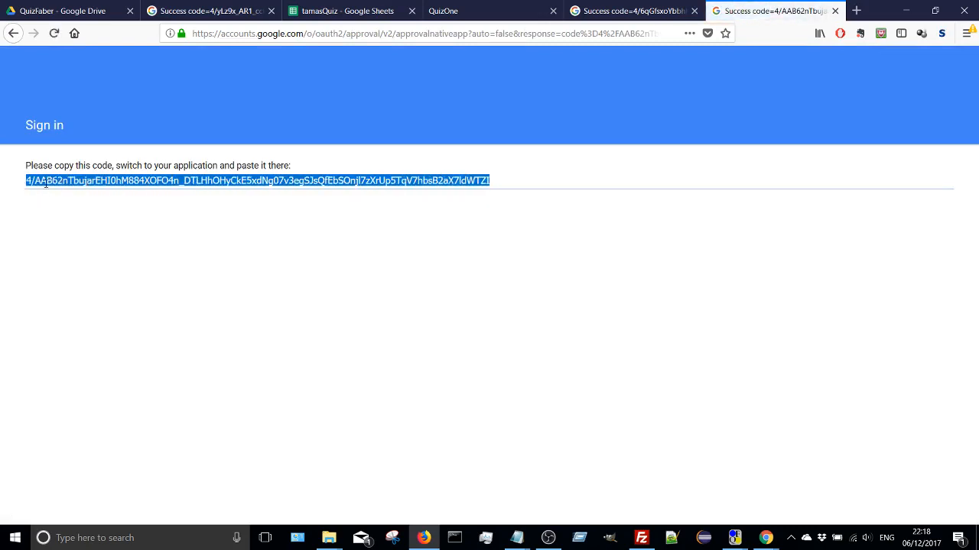
right_click(46, 184)
left_click(69, 220)
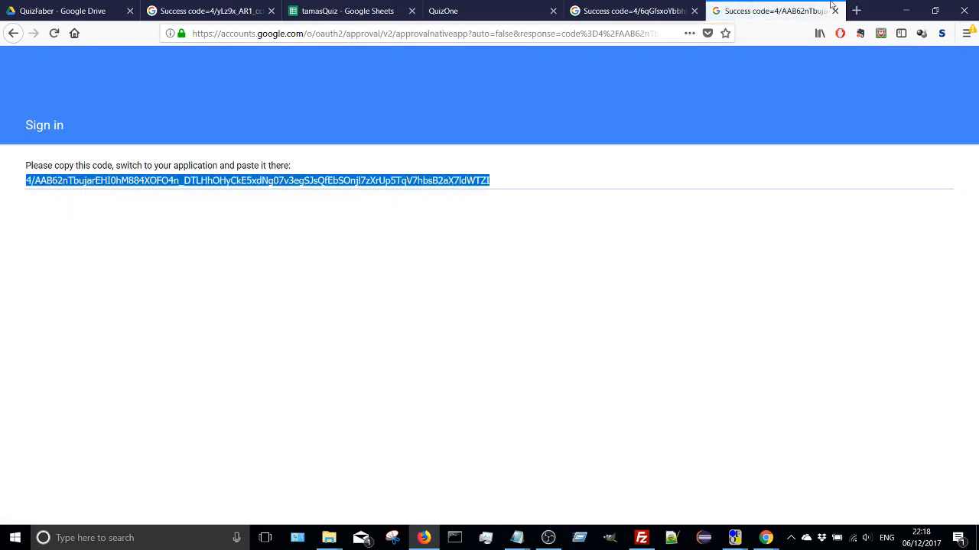
left_click(905, 6)
right_click(512, 279)
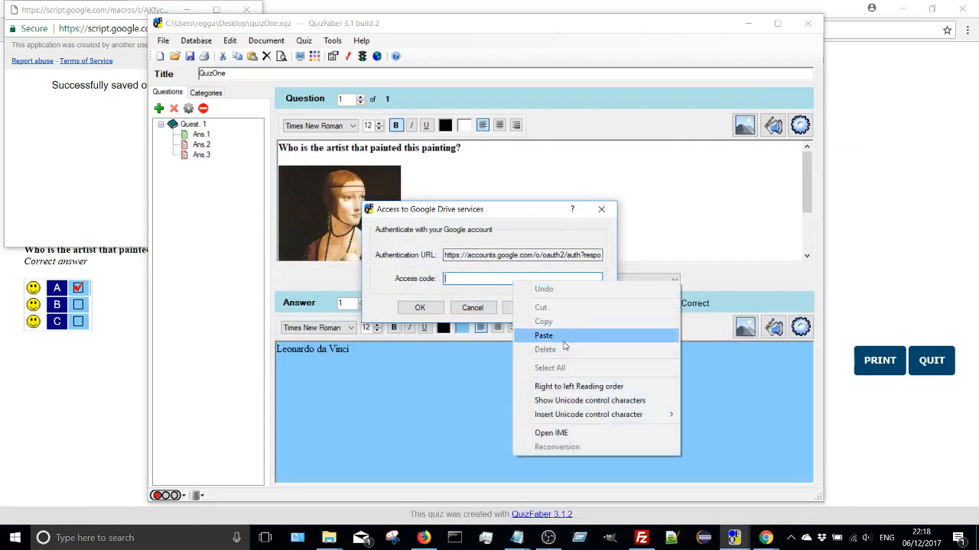
left_click(563, 340)
left_click(432, 309)
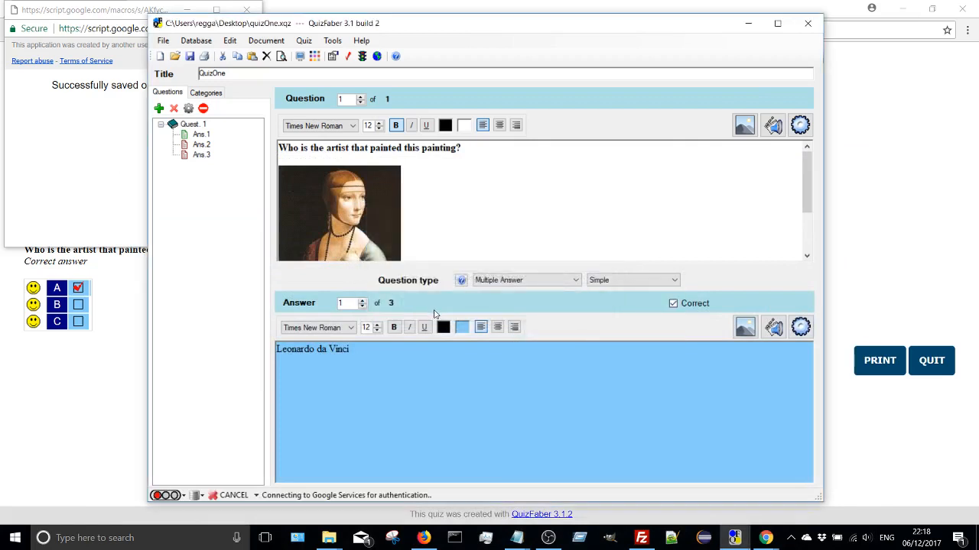
- Load the saved QuizOne results from Google Drive, review each student's mark and time in the results list, and close it
left_click(442, 317)
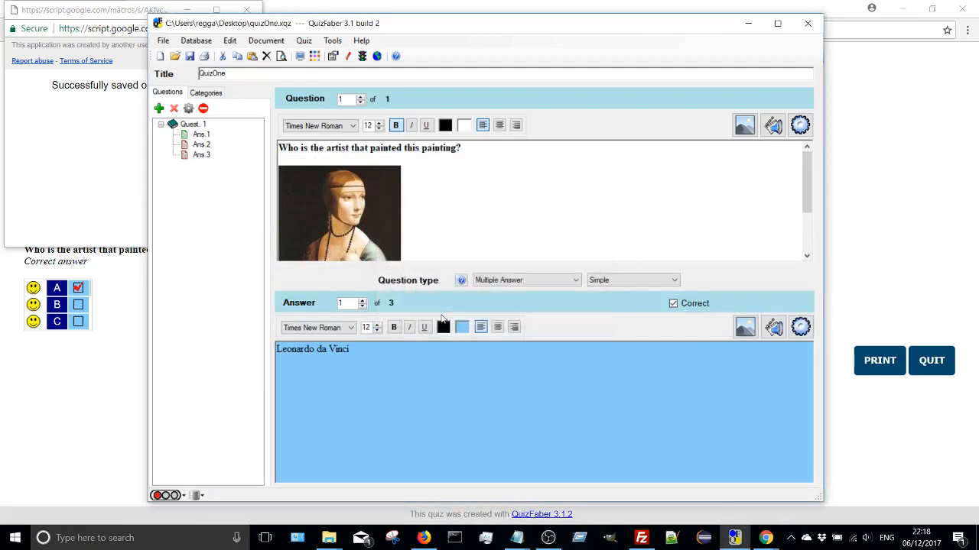
left_click(322, 277)
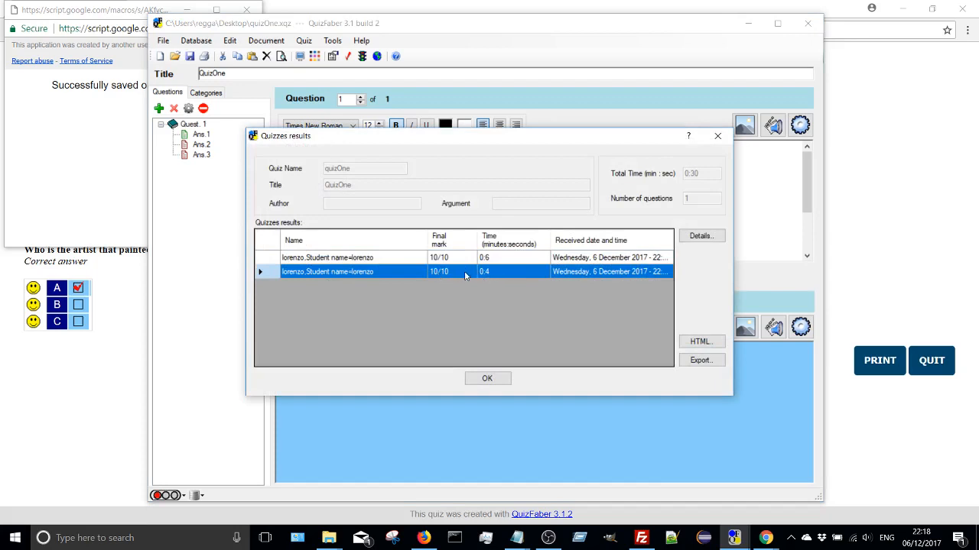
left_click(487, 379)
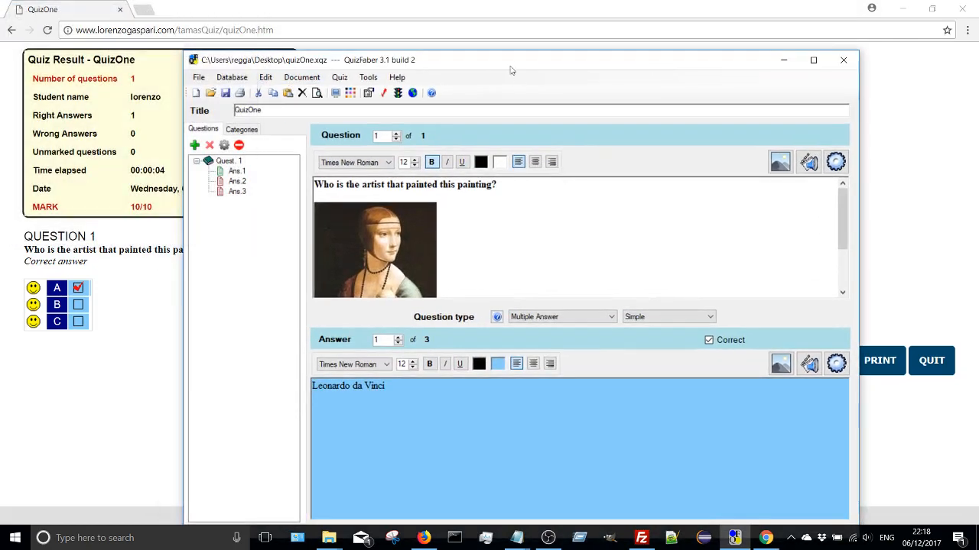
- Reposition the QuizFaber window and minimize Chrome and the other windows so that only QuizFaber stays on the desktop
left_click_drag(504, 57, 450, 31)
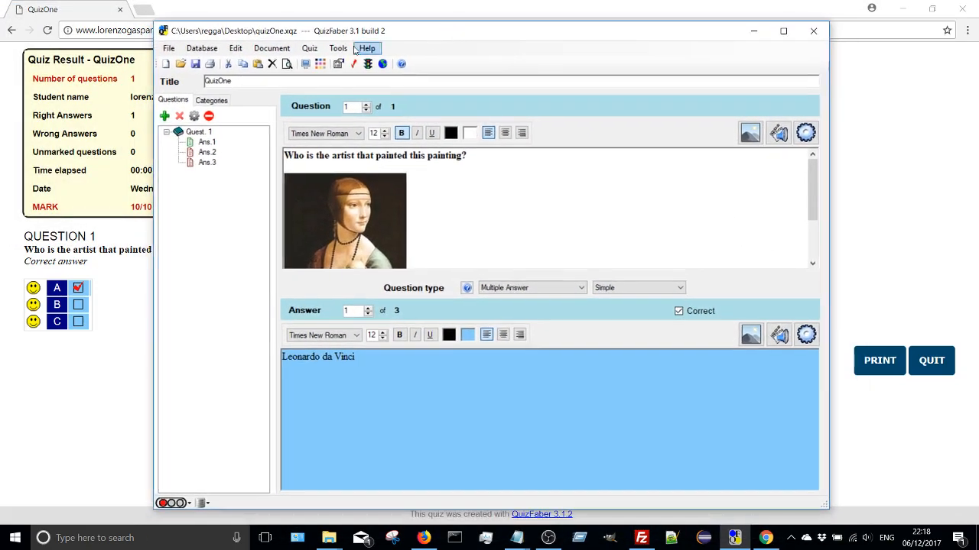
left_click(905, 9)
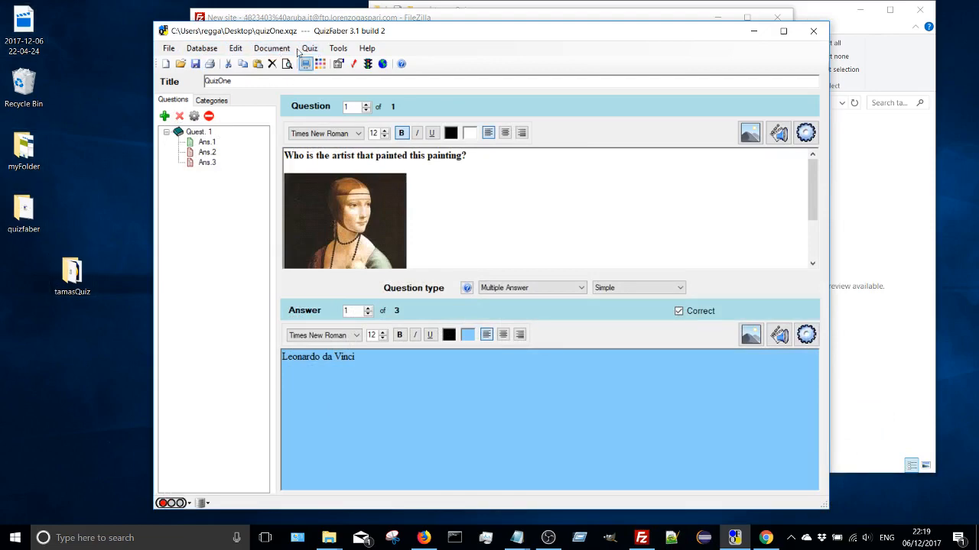
mouse_move(513, 33)
left_mouse_down()
mouse_move(604, 34)
mouse_move(523, 30)
mouse_move(506, 48)
mouse_move(517, 55)
mouse_move(528, 32)
left_mouse_up()
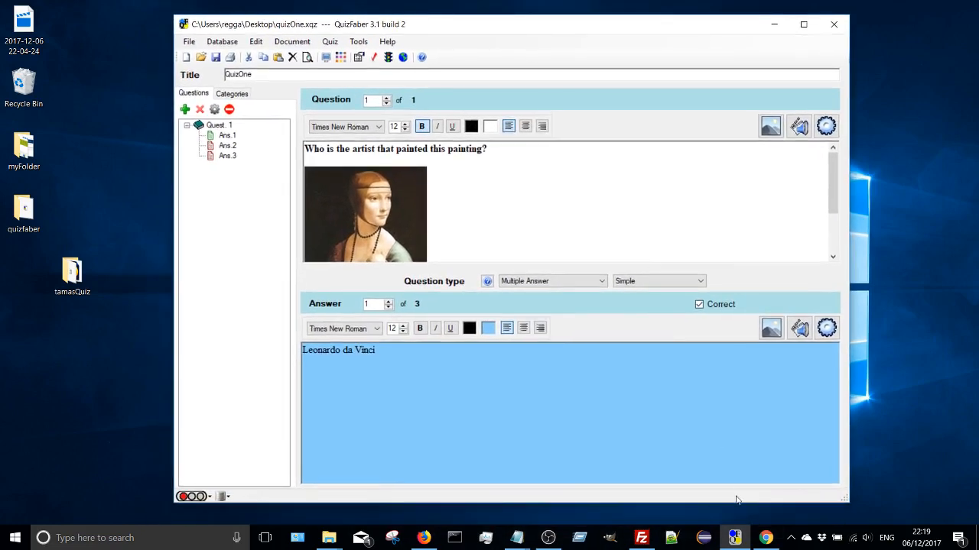
left_click(735, 538)
left_click(736, 537)
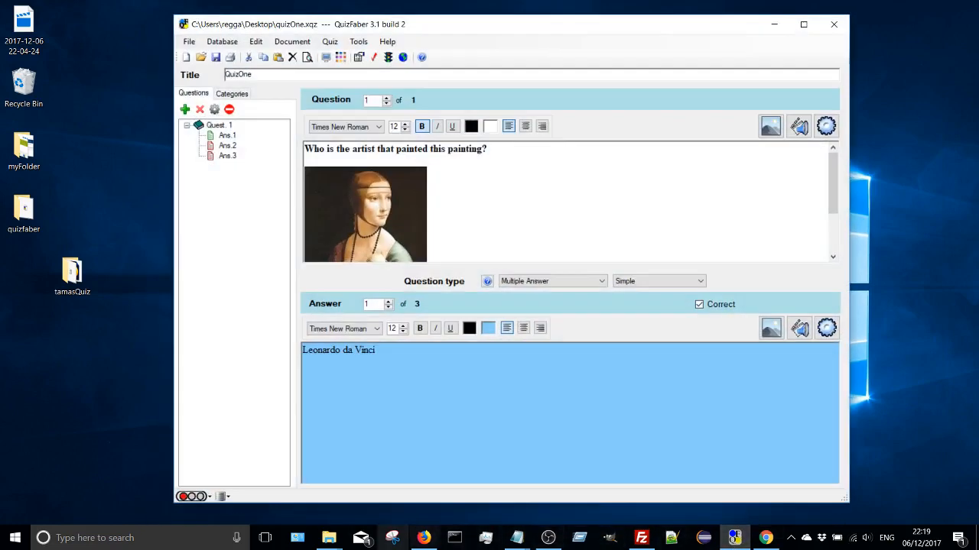
- Switch to Firefox, open YouTube in a new tab, and search for quizfaber
left_click(423, 537)
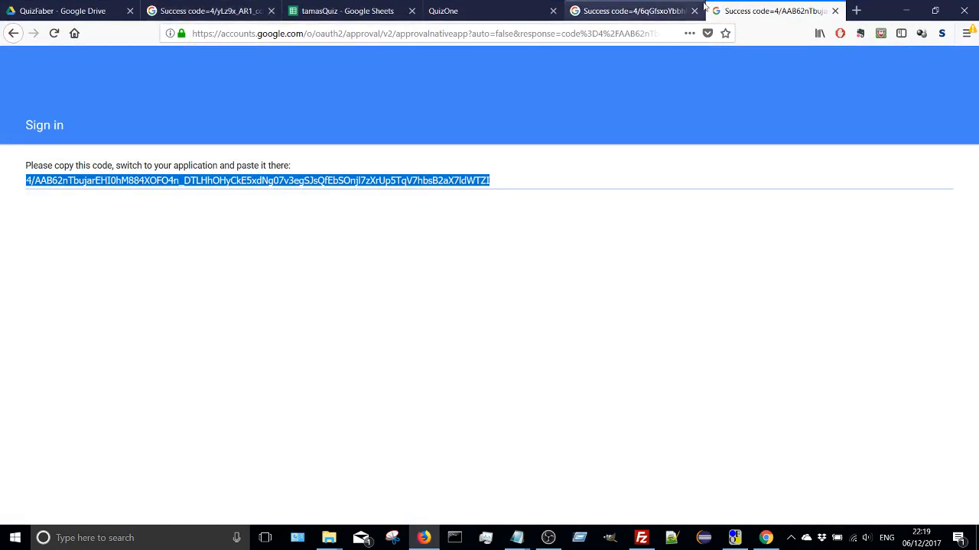
left_click(857, 11)
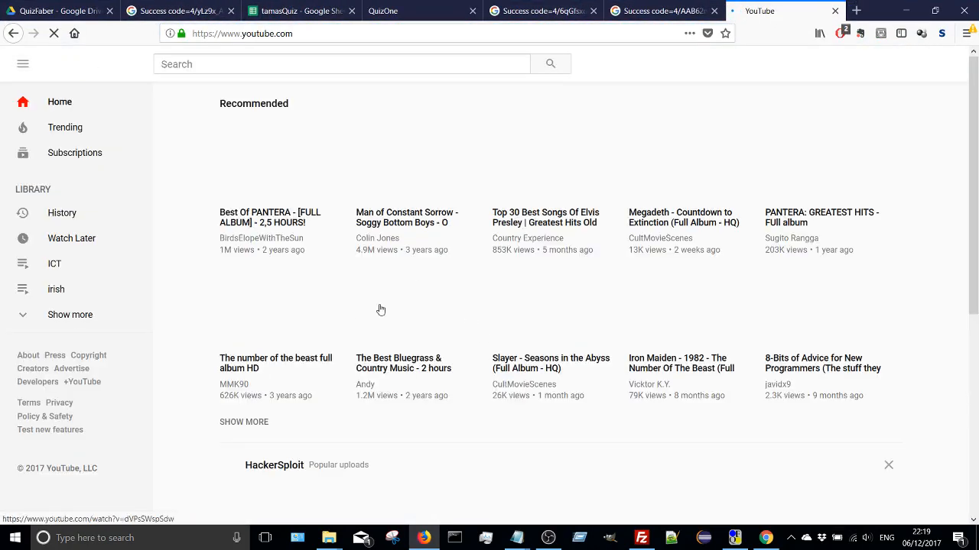
type("q")
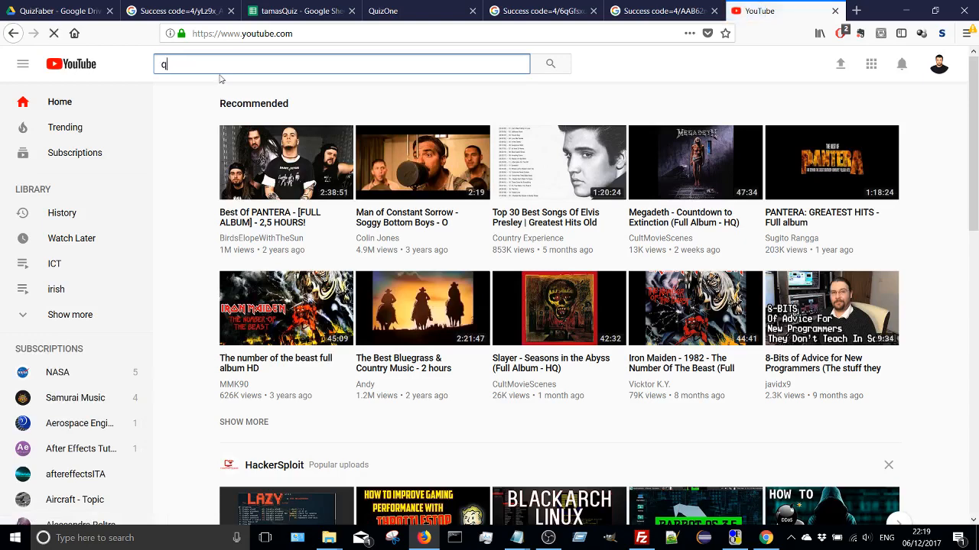
type("uiz")
key("Down")
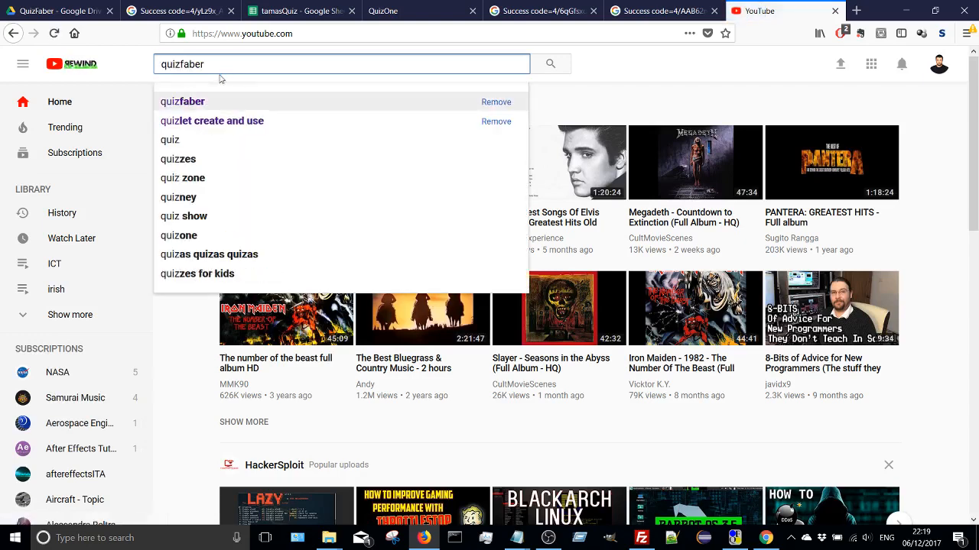
key("Return")
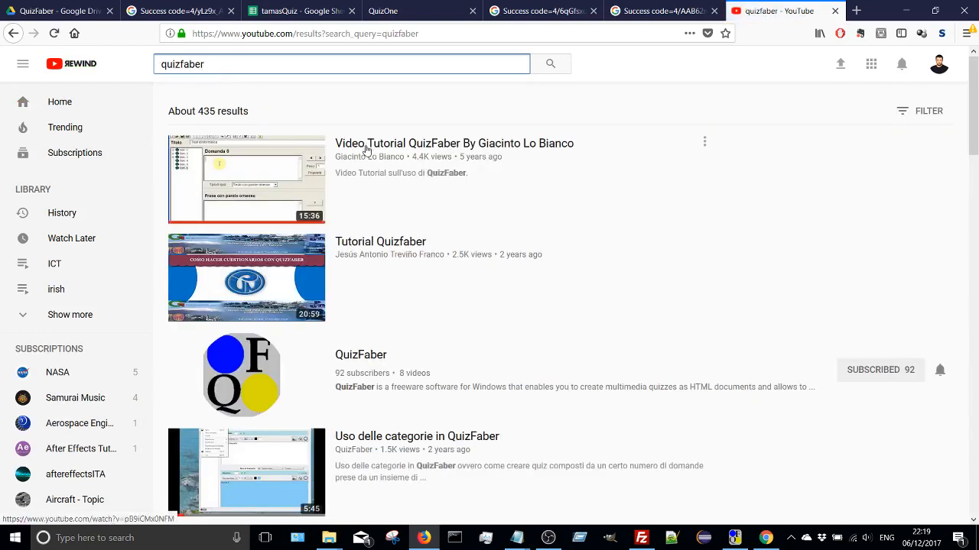
- Go to the QuizFaber channel, open the video "Salvare i risultati del quiz su Google Drive - Seconda Parte", and pause it
scroll(411, 236, "down", 1)
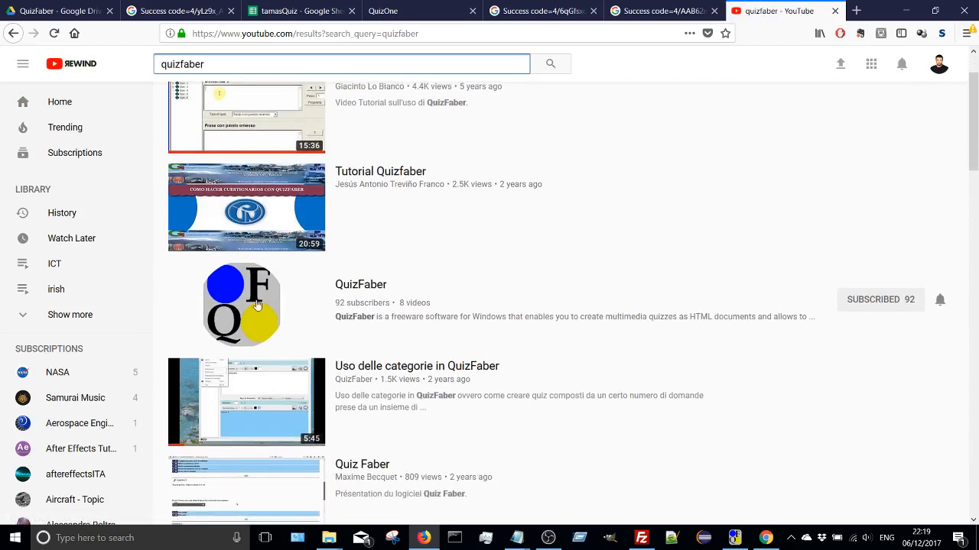
left_click(258, 307)
scroll(612, 360, "down", 2)
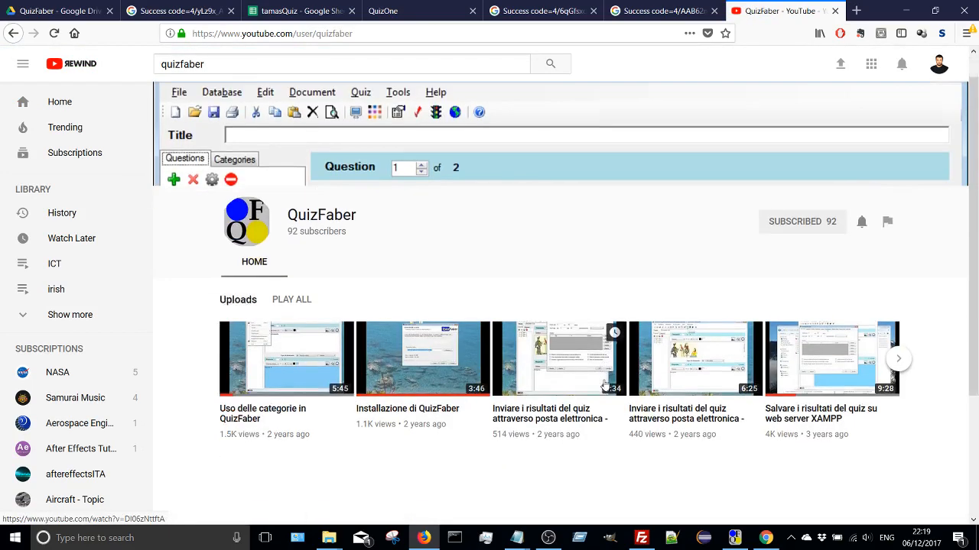
left_click(898, 245)
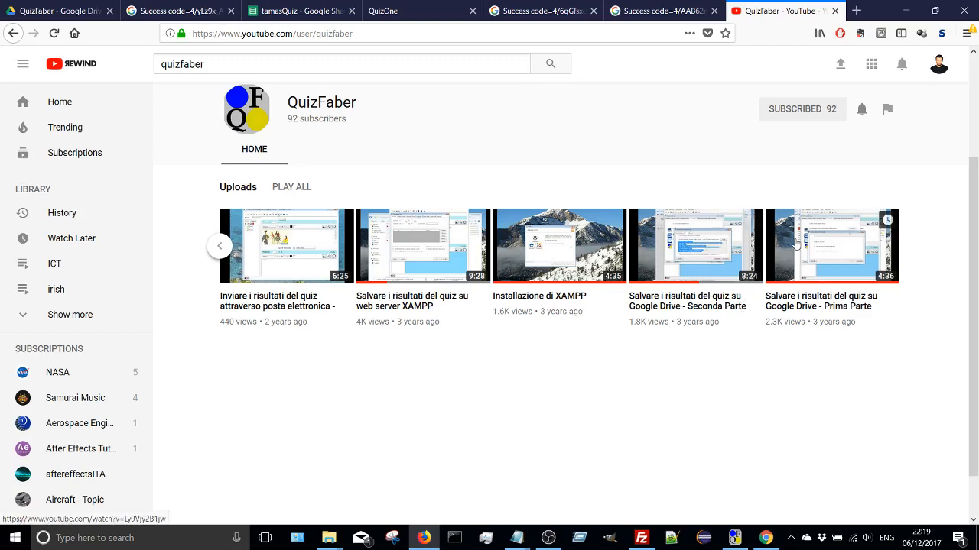
left_click(693, 272)
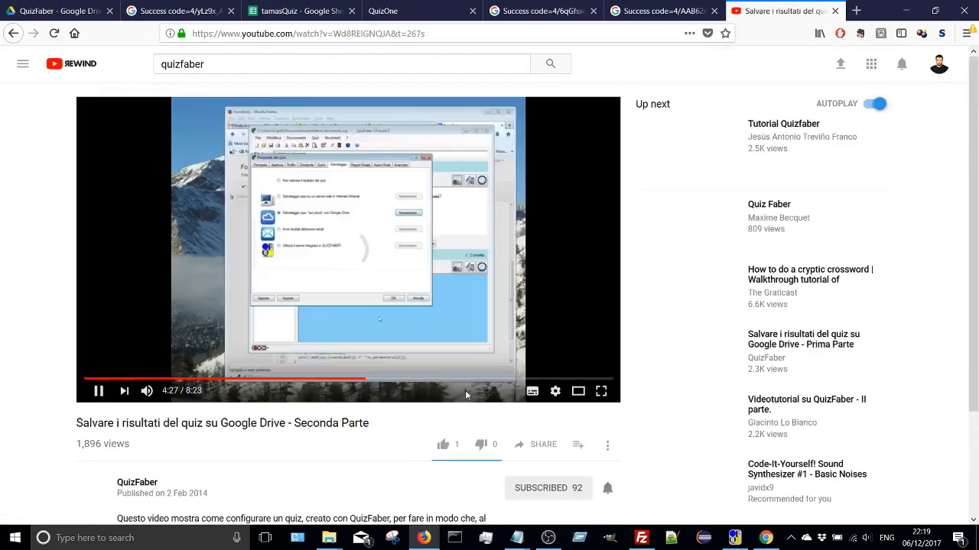
left_click(472, 331)
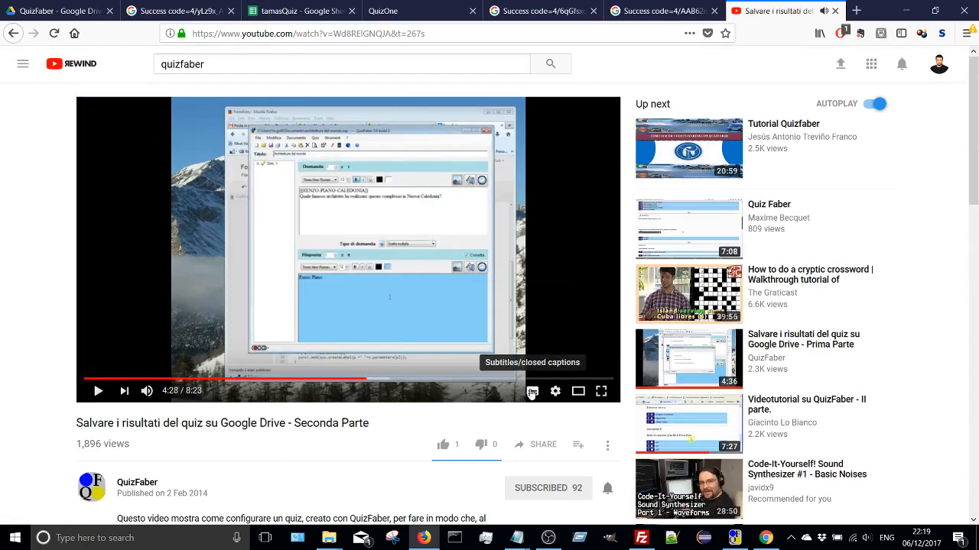
- Turn on the video's auto-generated Italian subtitles and auto-translate them into English
left_click(532, 393)
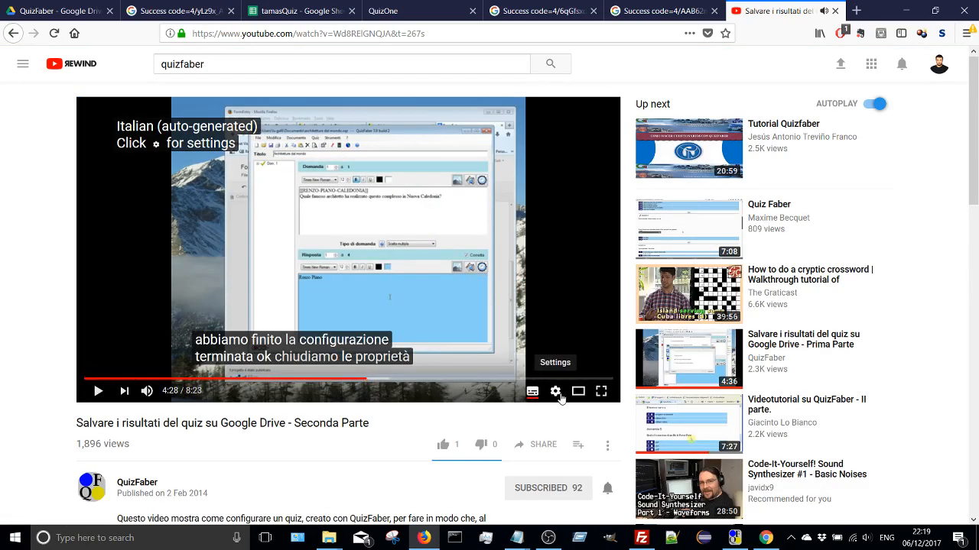
left_click(556, 393)
left_click(573, 340)
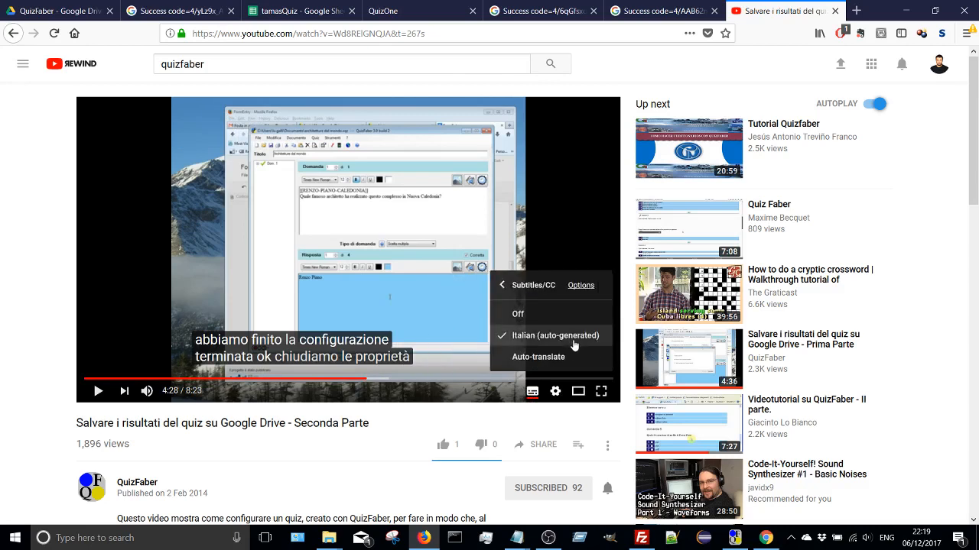
left_click(571, 359)
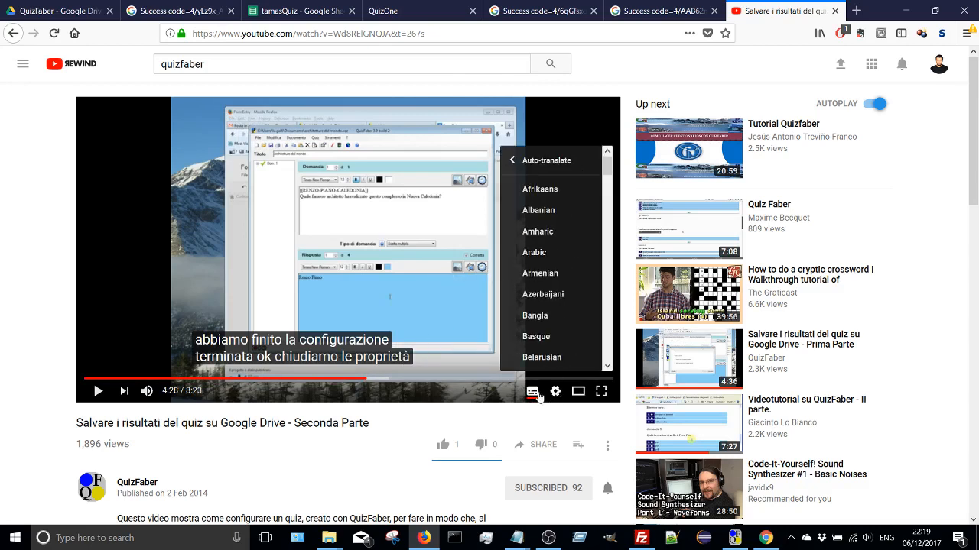
scroll(550, 297, "down", 8)
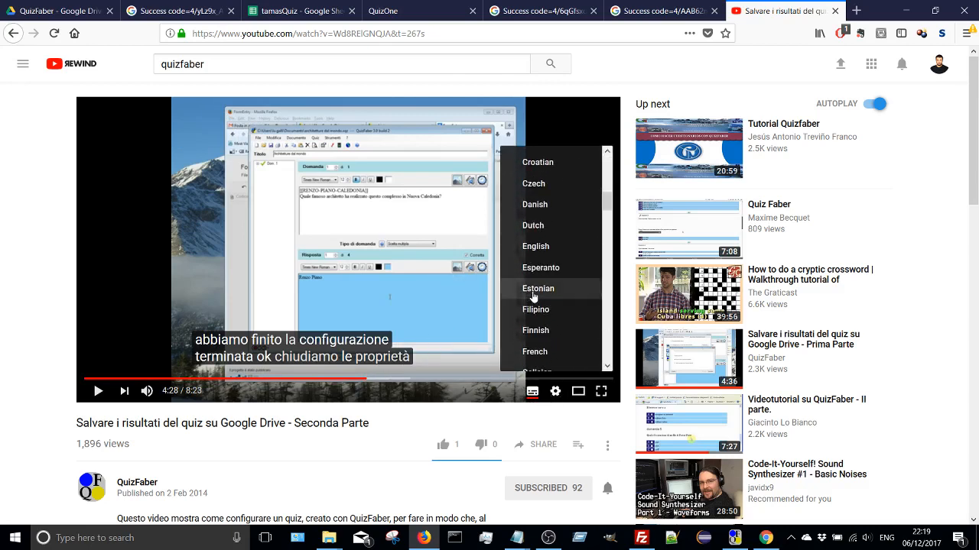
scroll(536, 306, "down", 3)
scroll(547, 229, "up", 2)
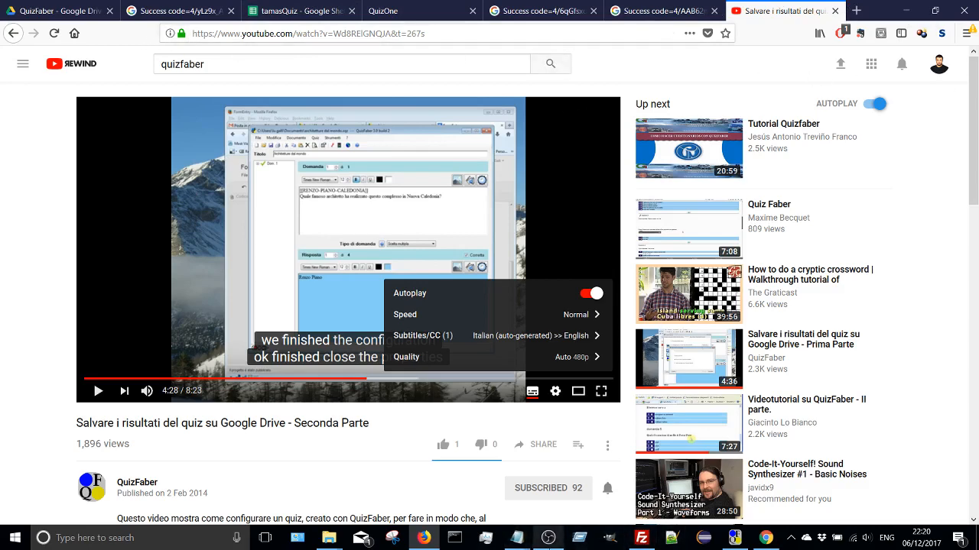
left_click(554, 543)
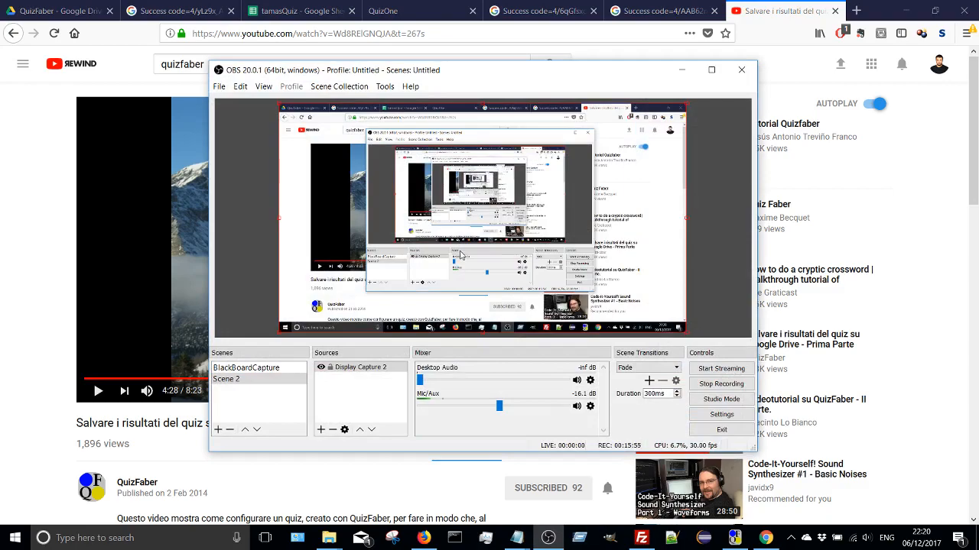